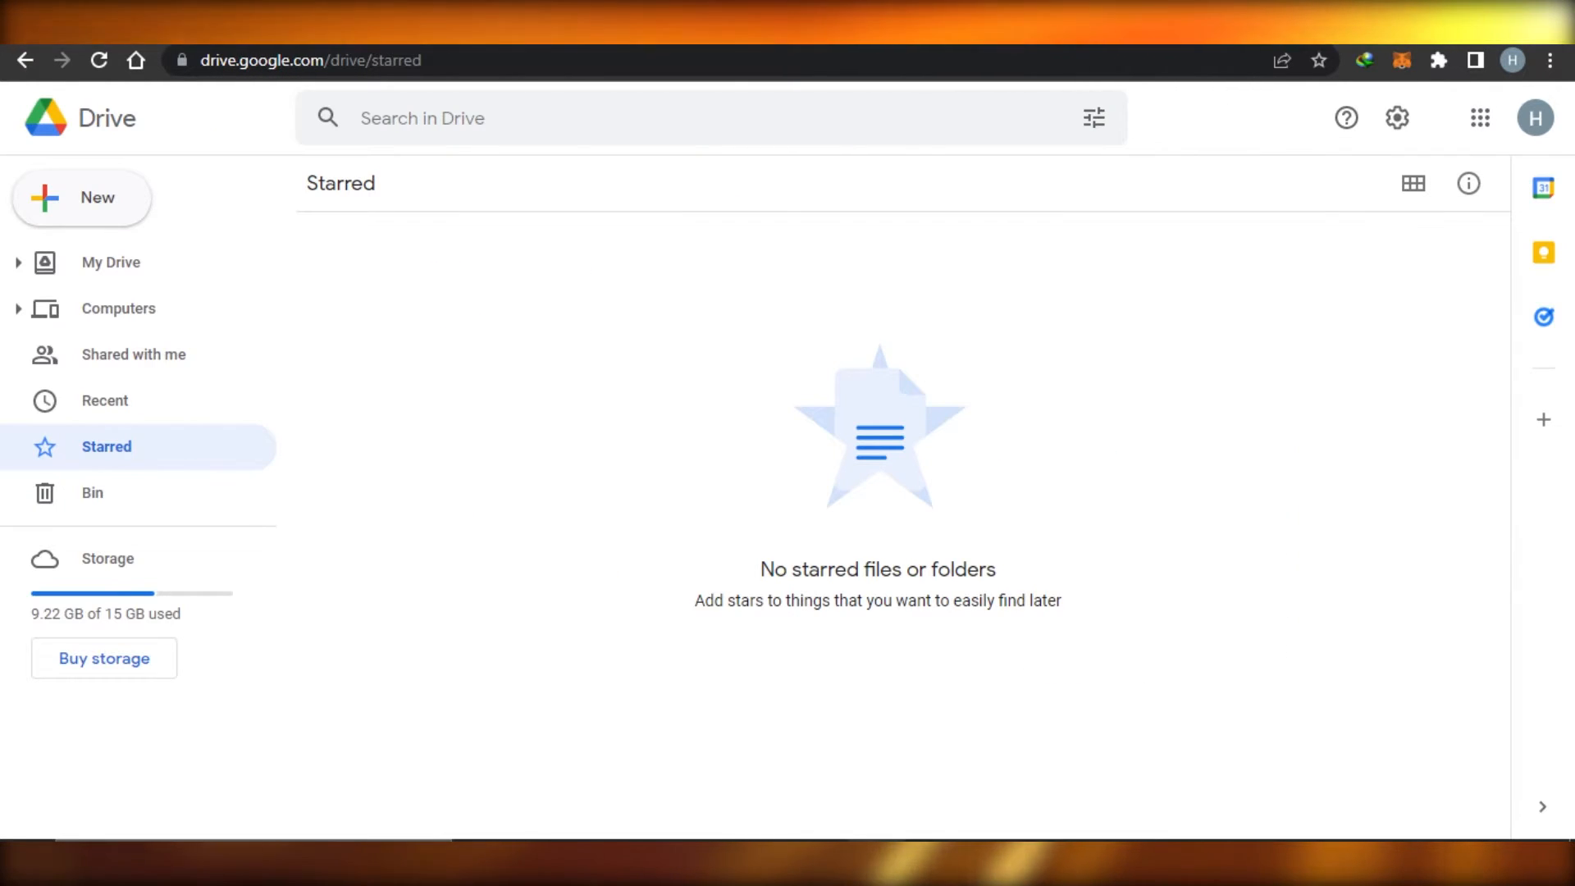
{"action": "left_click", "coordinate": [1486, 128]}
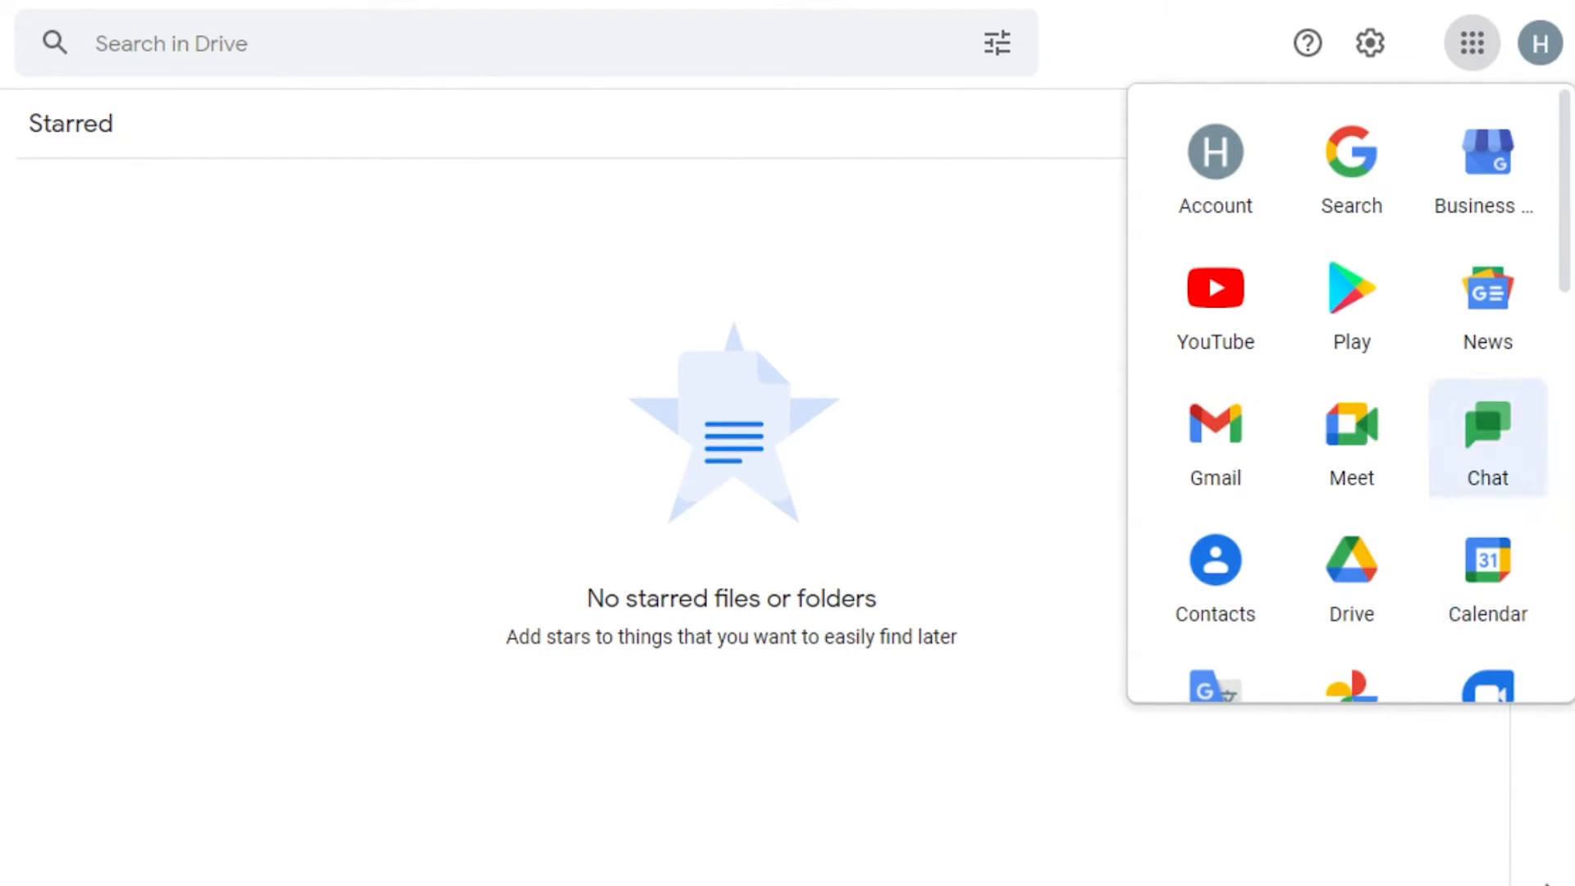
{"action": "mouse_move", "coordinate": [1568, 223]}
{"action": "left_mouse_down"}
{"action": "mouse_move", "coordinate": [1569, 439]}
{"action": "mouse_move", "coordinate": [1571, 209]}
{"action": "left_mouse_up"}
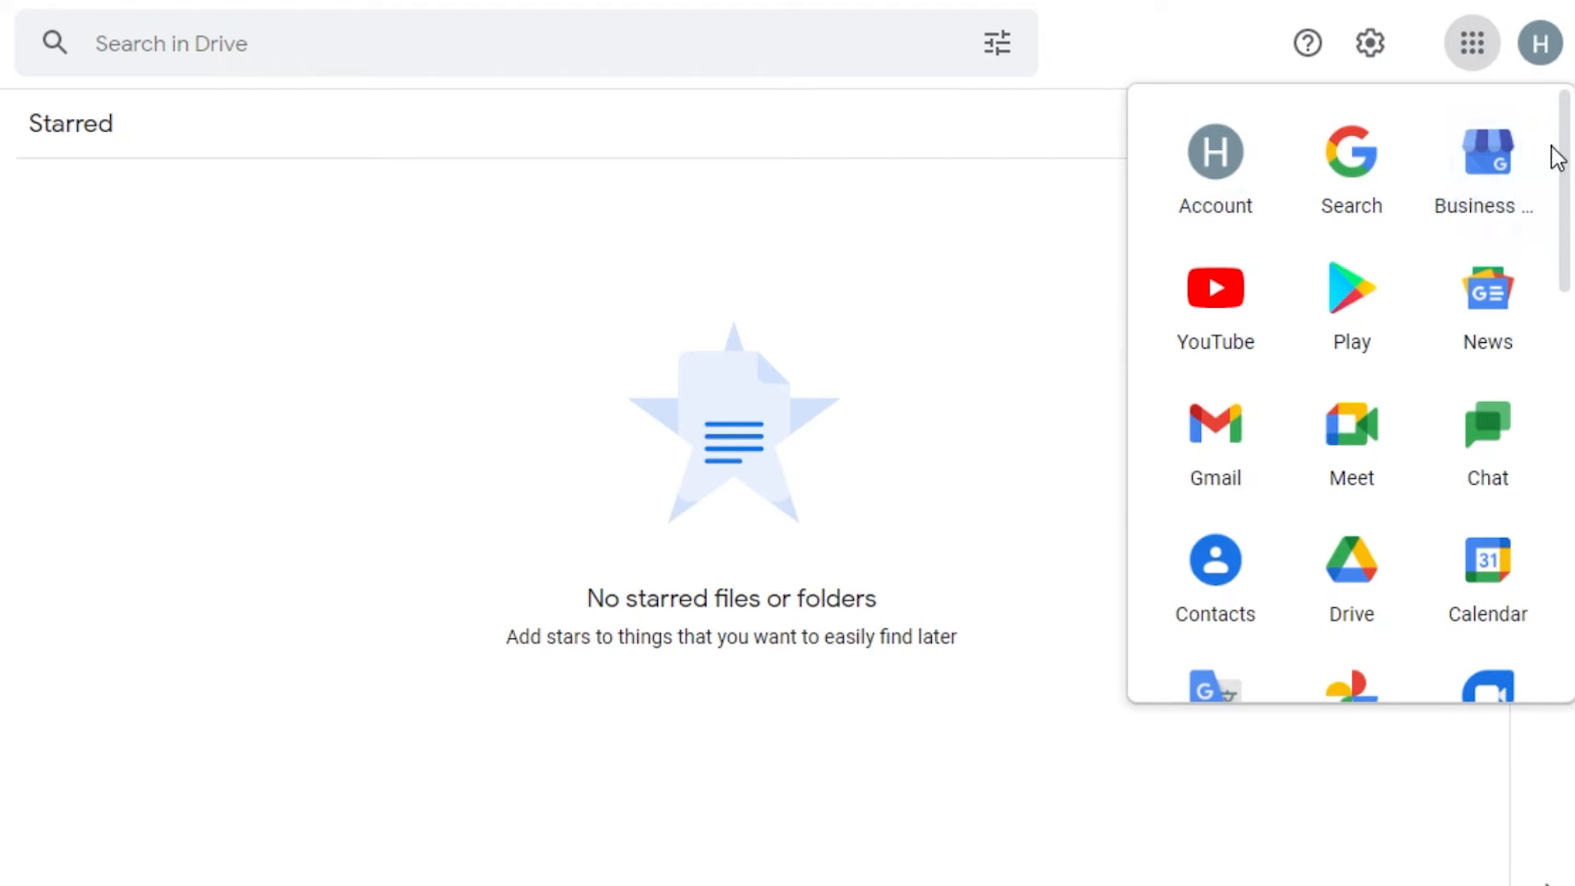
{"action": "left_click_drag", "start_coordinate": [1567, 161], "coordinate": [1569, 361]}
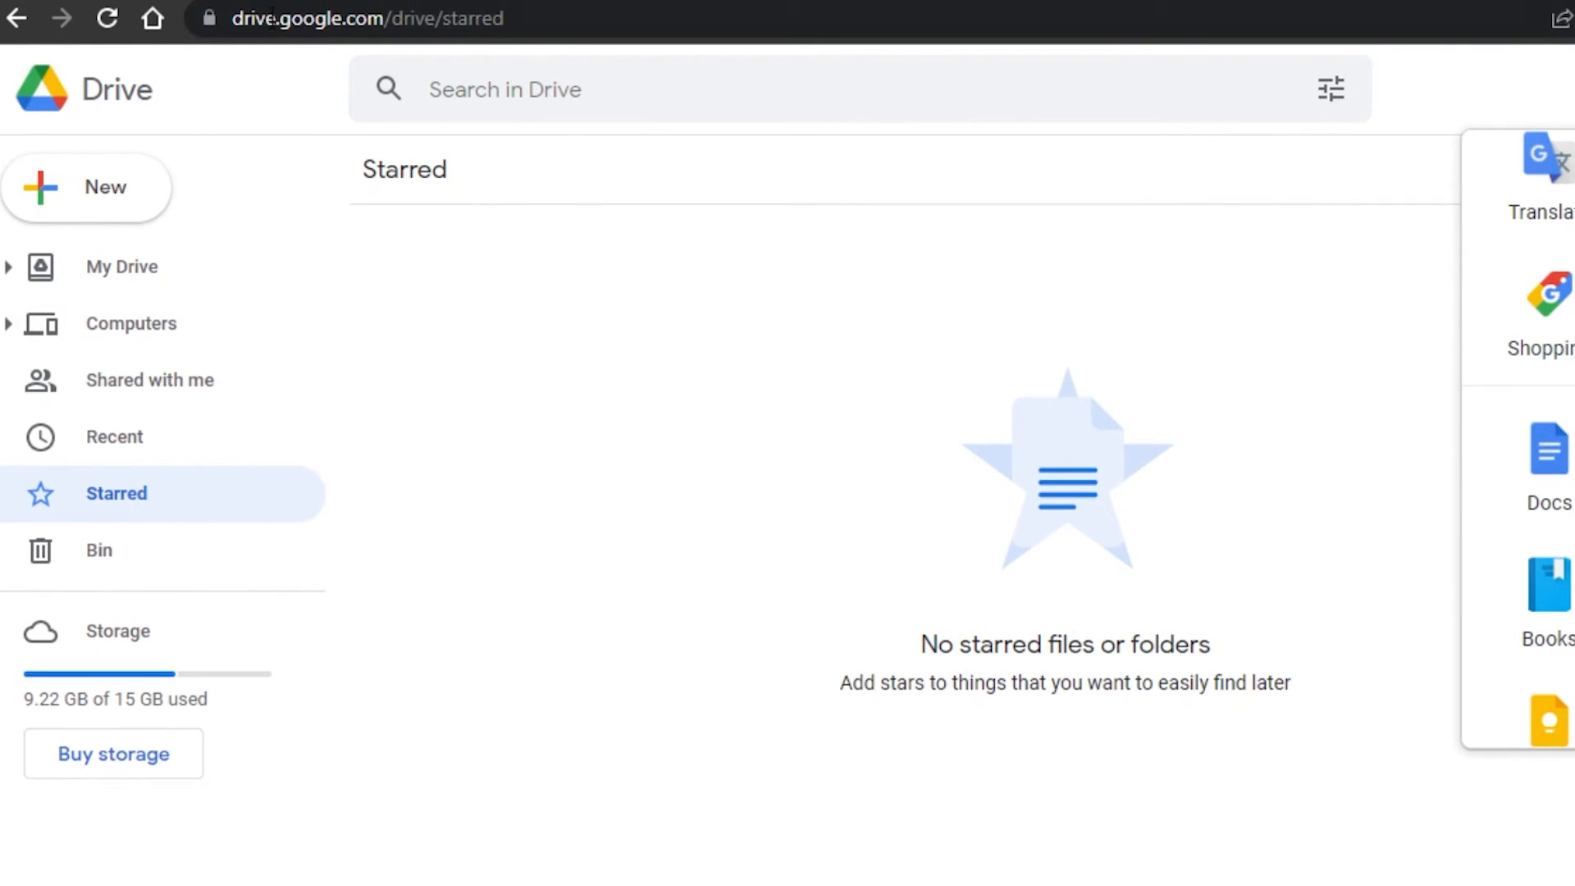
- Create a new blank Google Form from Drive
{"action": "left_click", "coordinate": [125, 195]}
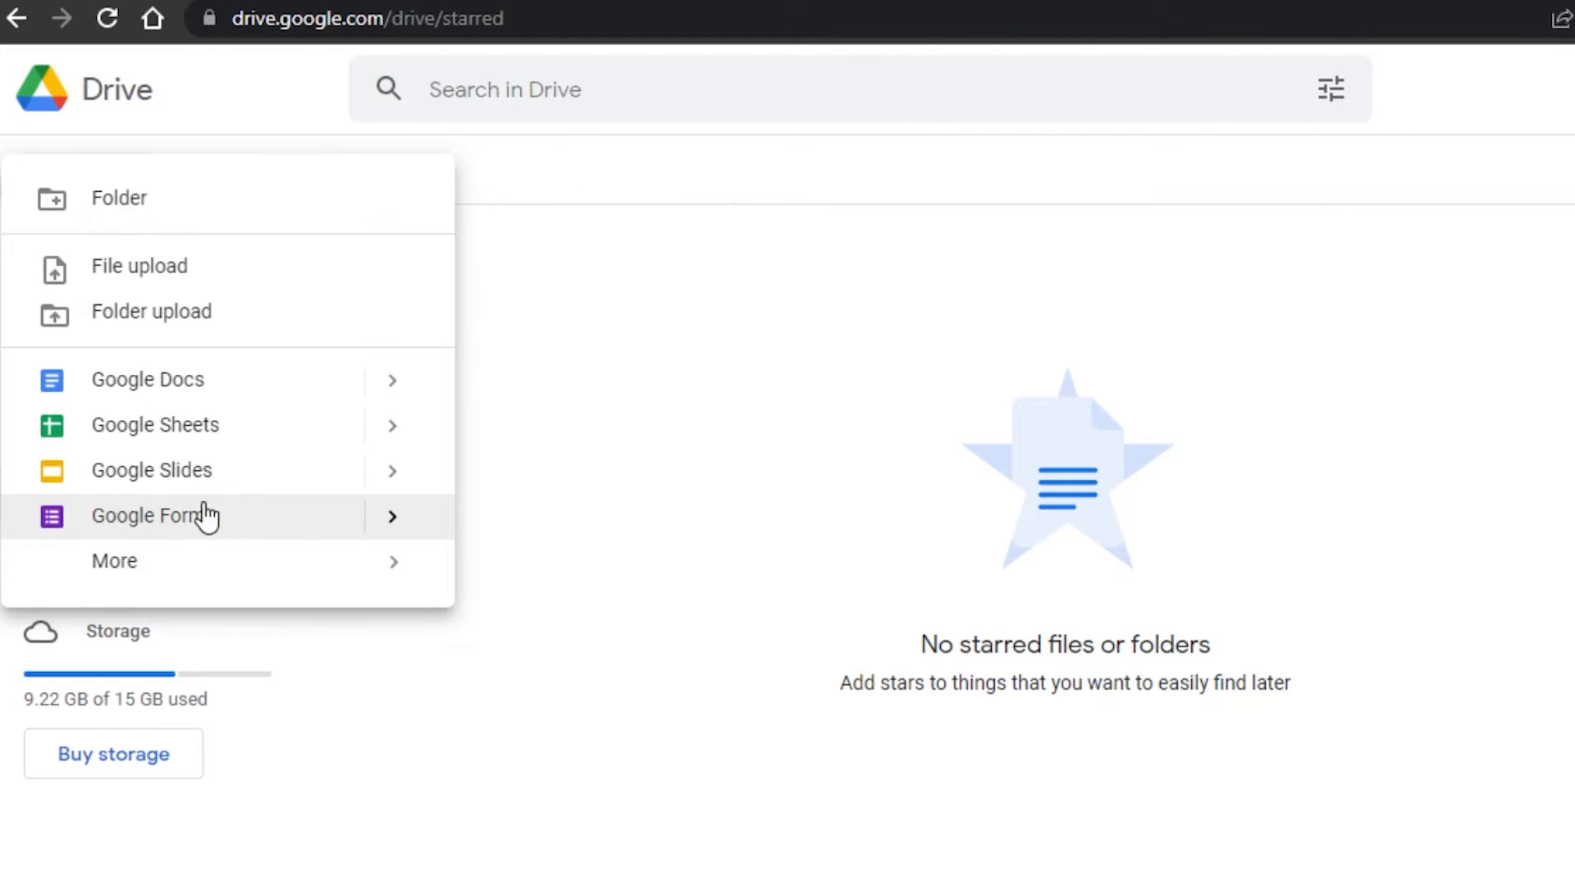
{"action": "left_click", "coordinate": [246, 539]}
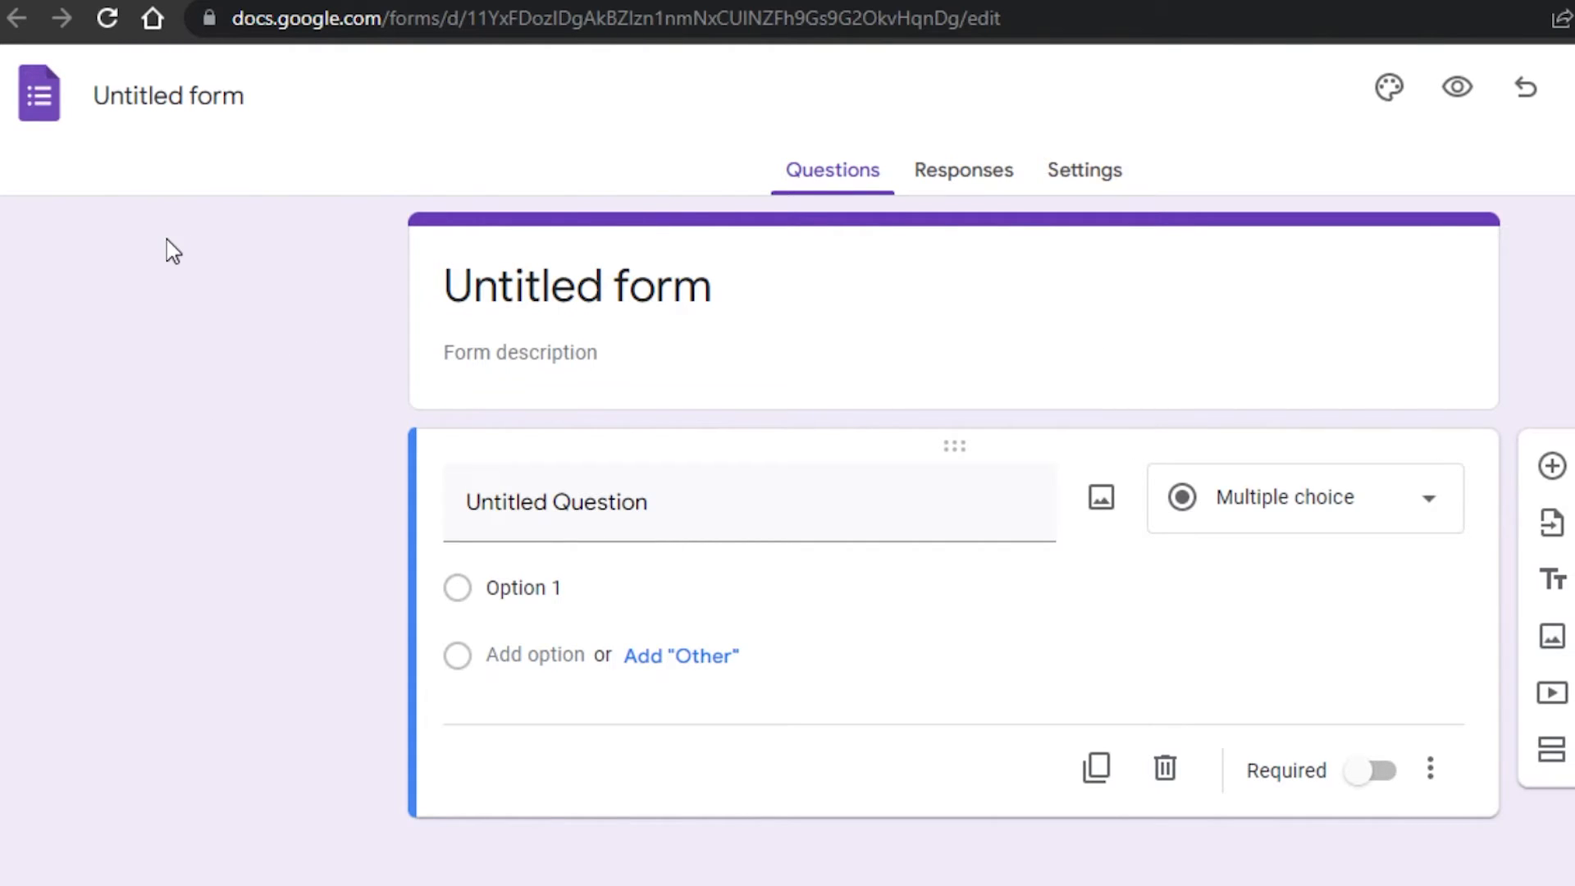
- Rename the untitled form file to "How to global form"
{"action": "left_click", "coordinate": [225, 92]}
{"action": "type", "text": "U."}
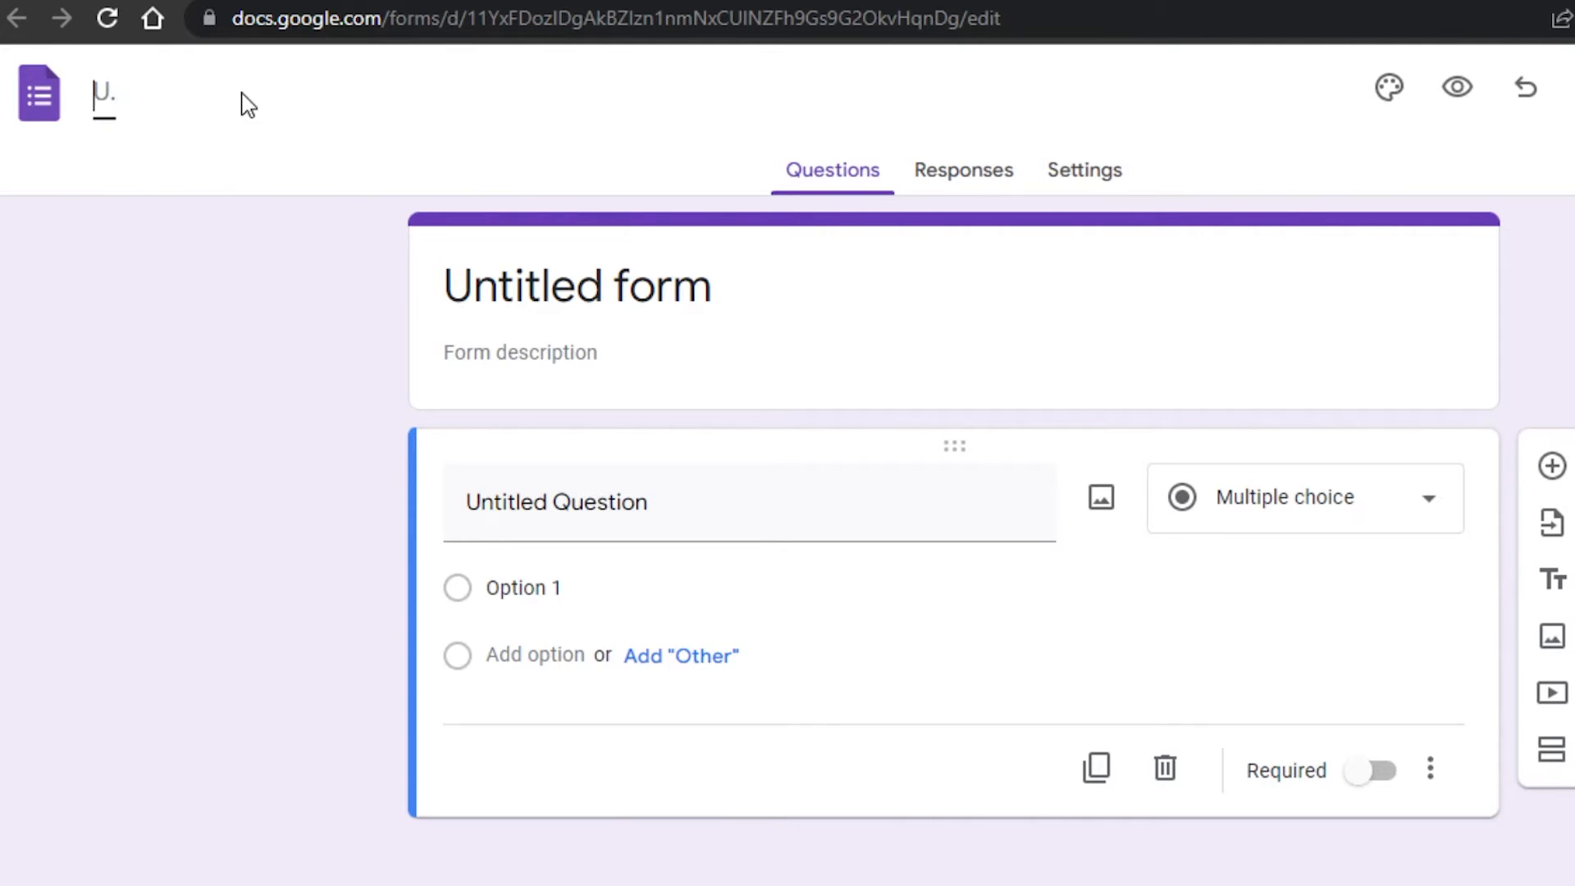
{"action": "left_click", "coordinate": [134, 91]}
{"action": "left_click", "coordinate": [247, 97]}
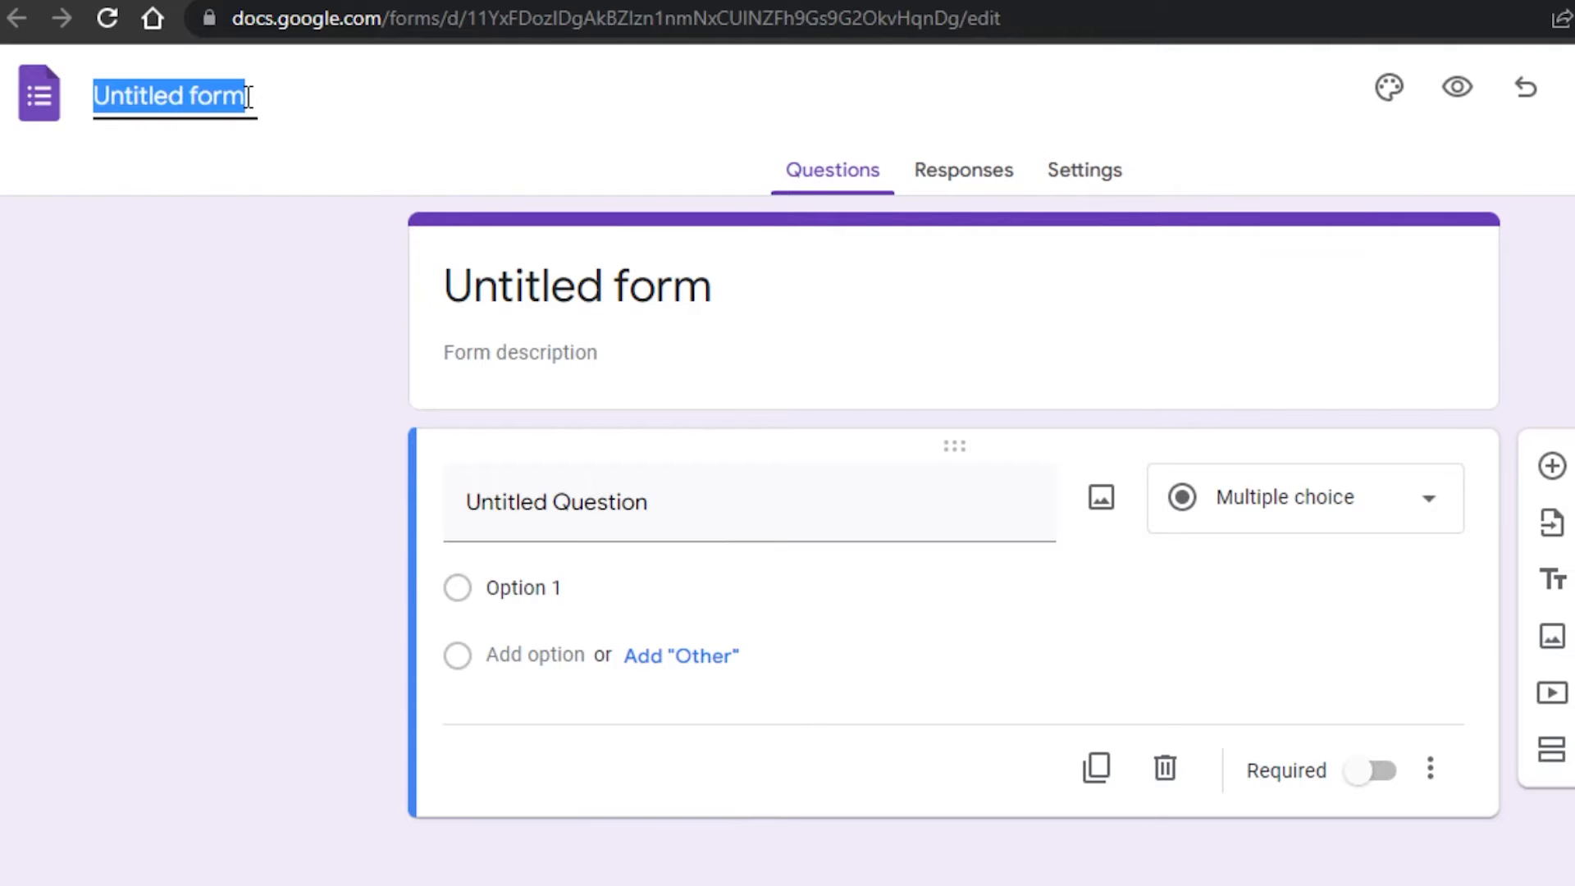
{"action": "key", "text": "BackSpace"}
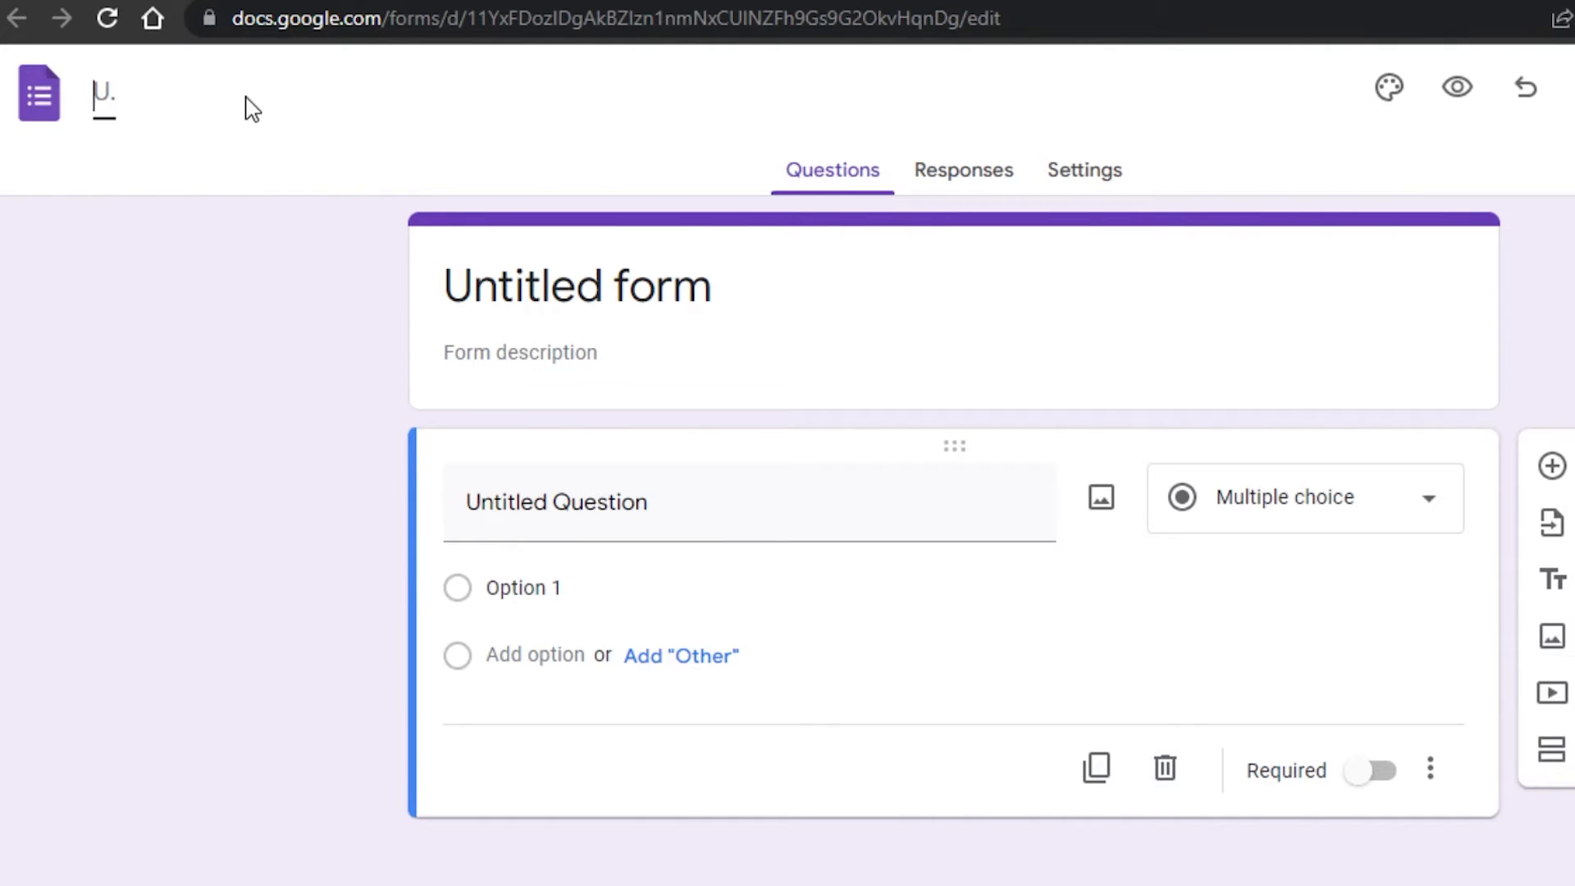
{"action": "type", "text": "How to global form"}
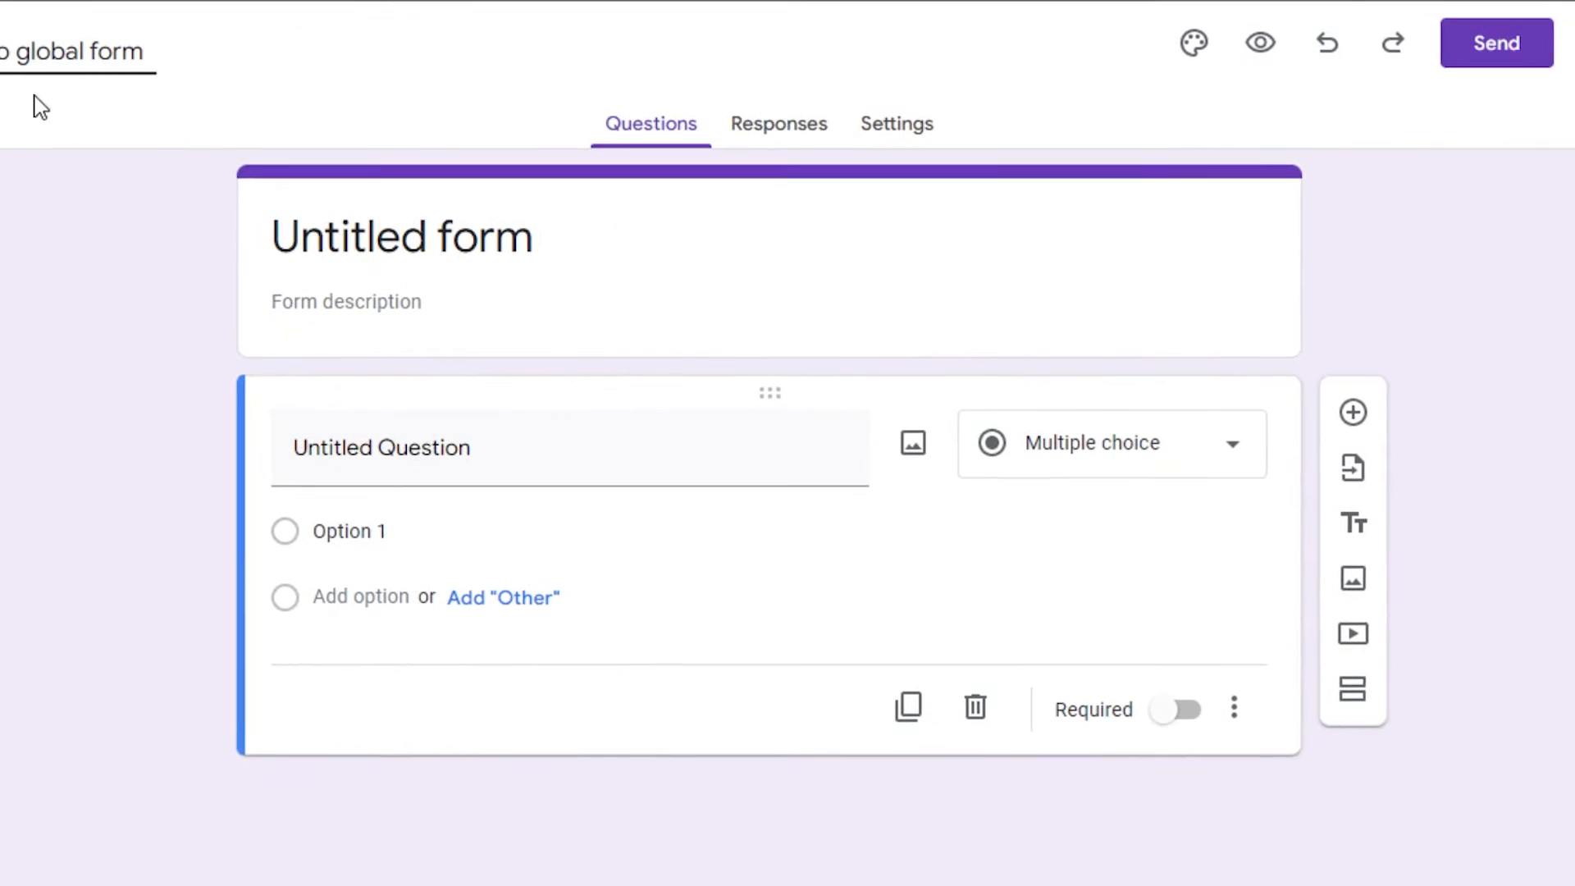
- Set the form's title to "How to global Form" and its description to "A form to get response about the youtube channel"
{"action": "left_click", "coordinate": [548, 231]}
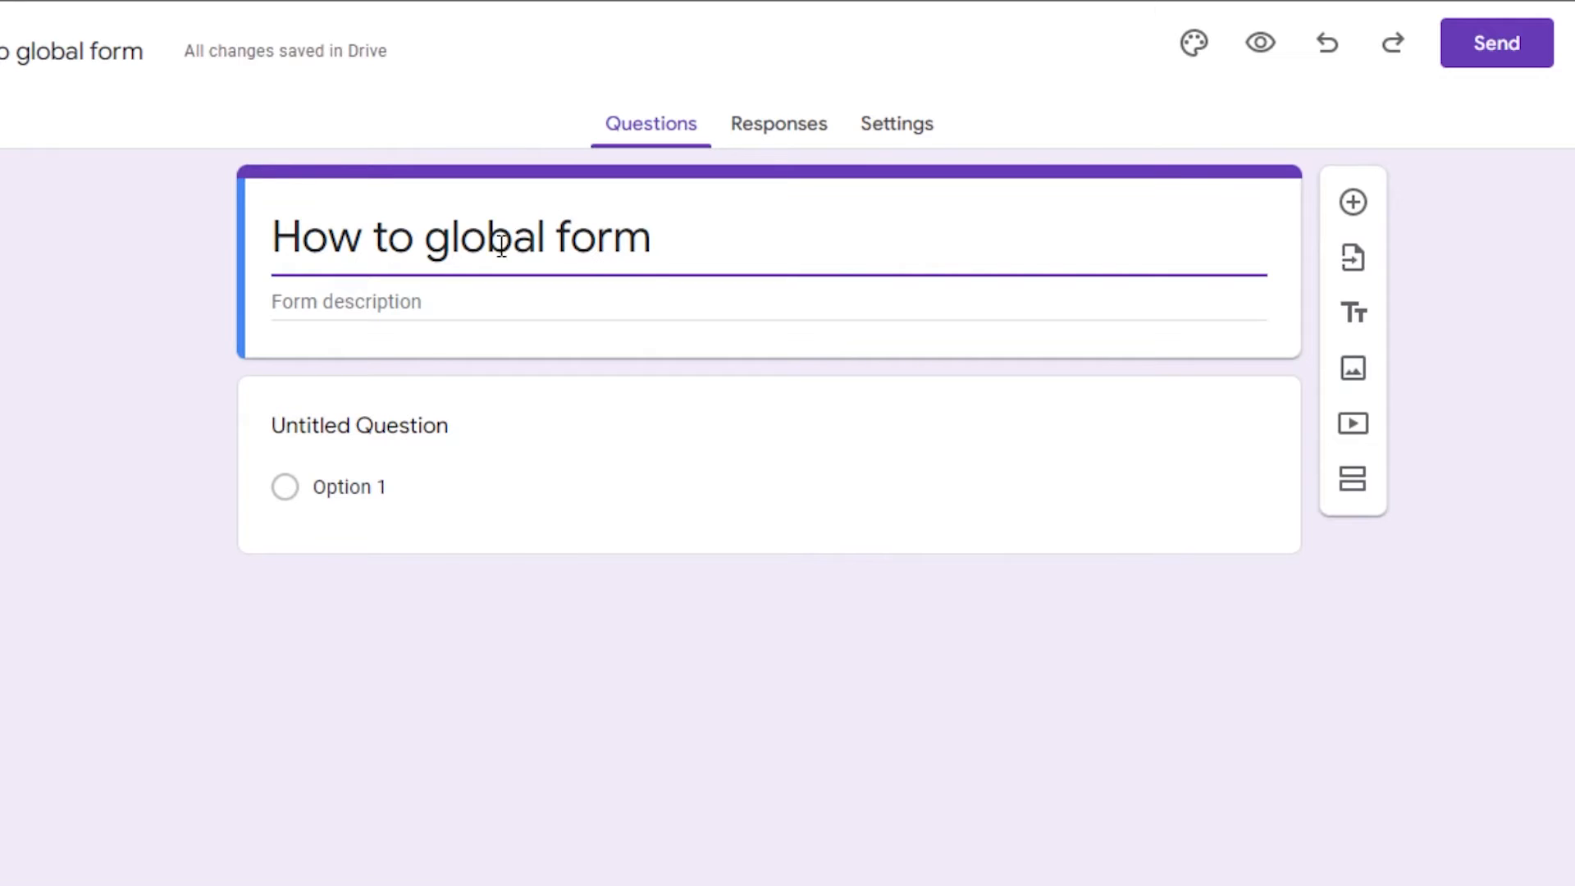
{"action": "left_click", "coordinate": [574, 234]}
{"action": "key", "text": "BackSpace"}
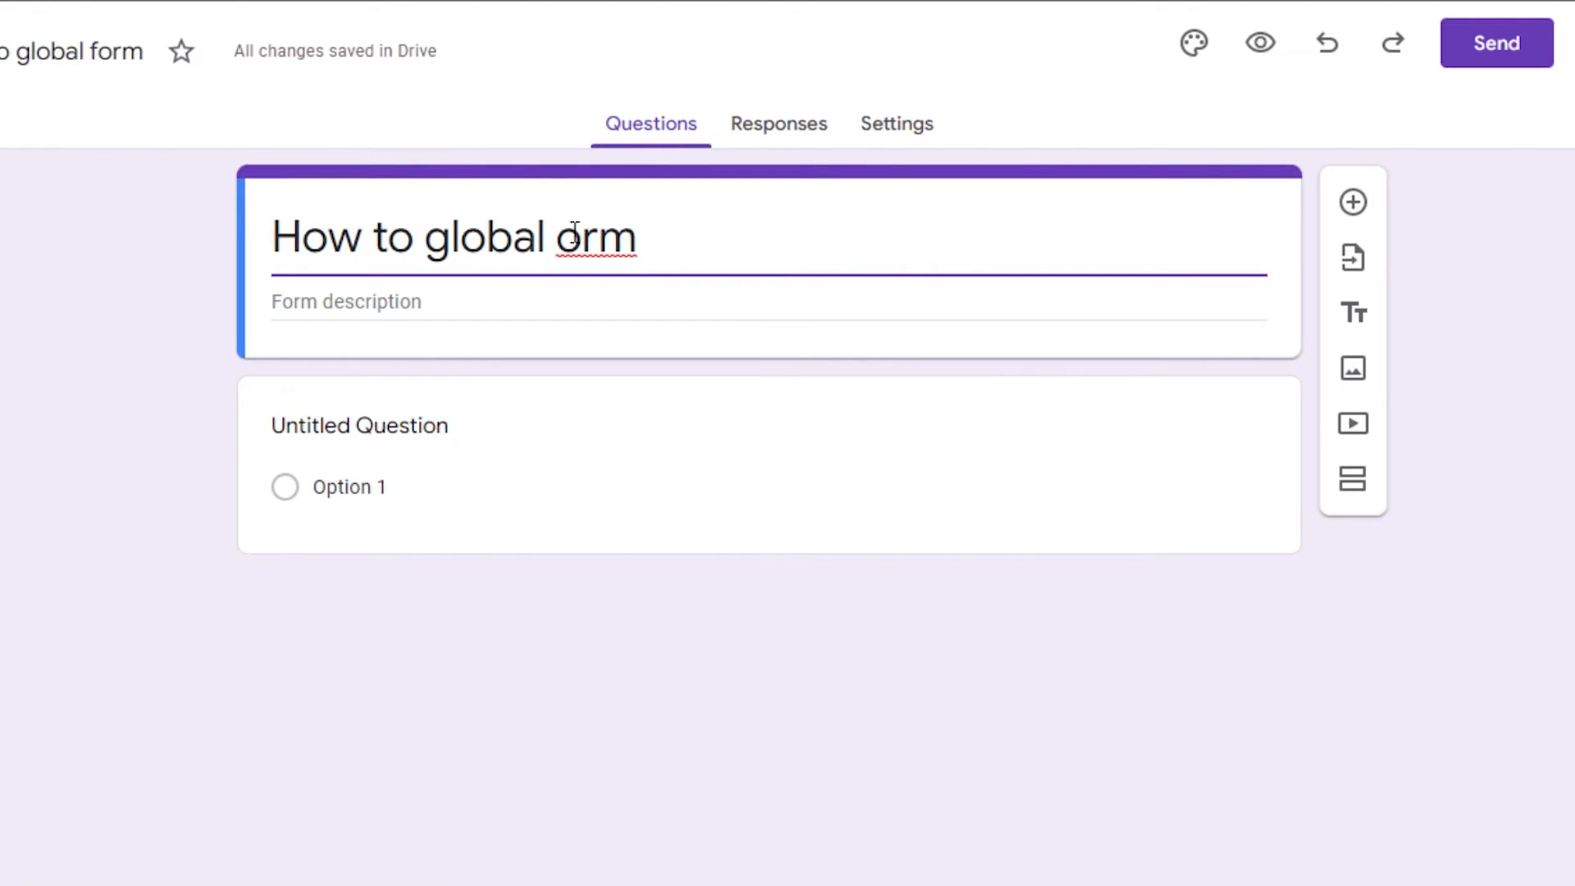
{"action": "type", "text": "F"}
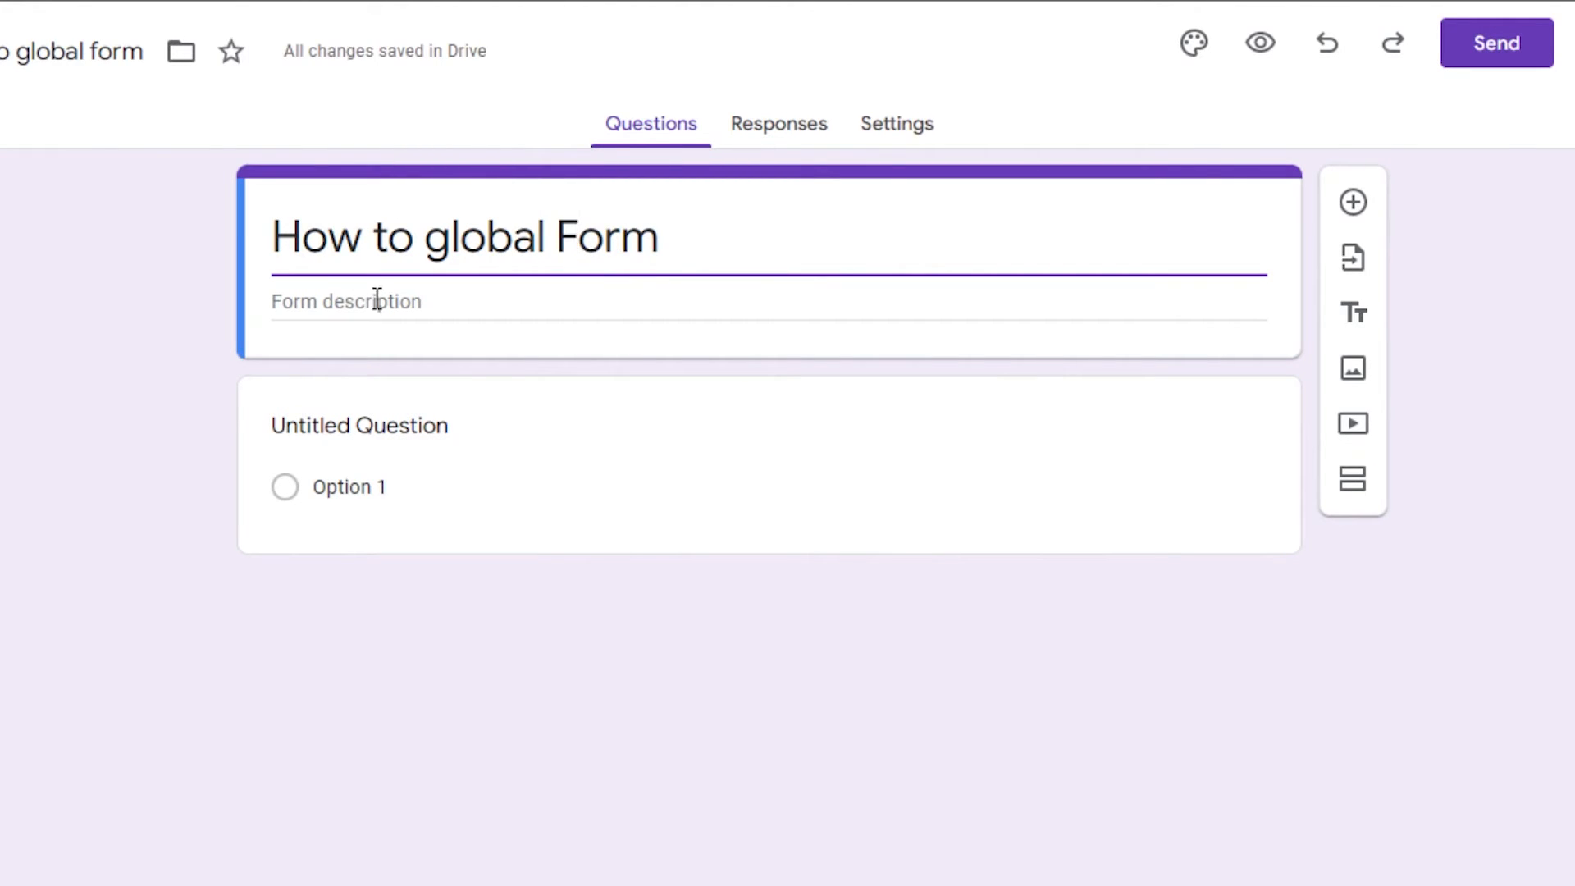
{"action": "left_click", "coordinate": [376, 300]}
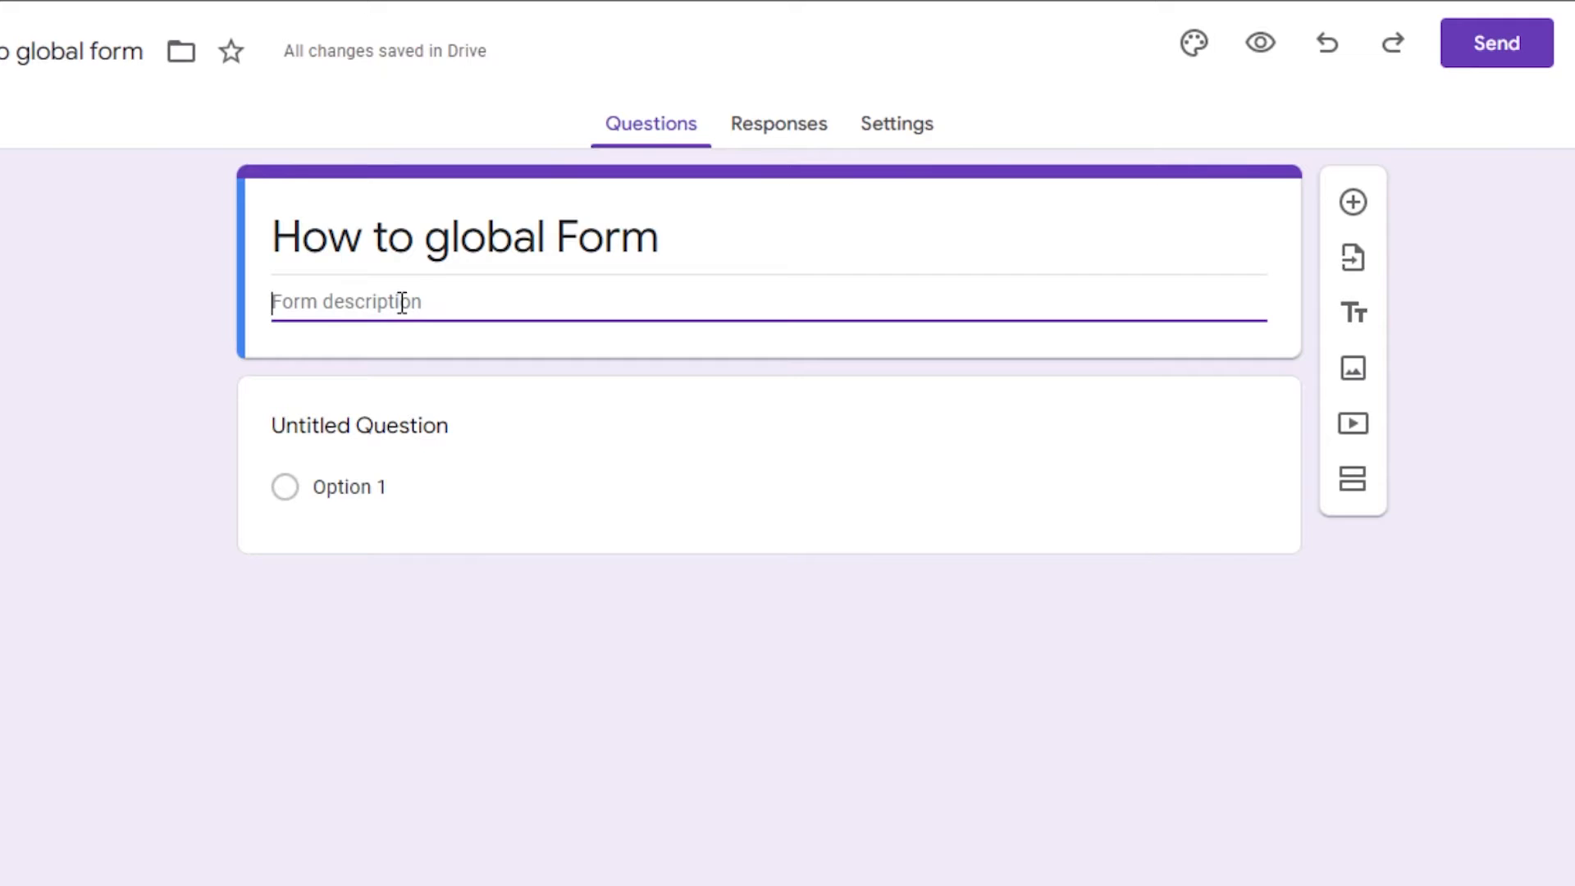
{"action": "type", "text": "A form to get response about the youtube channel"}
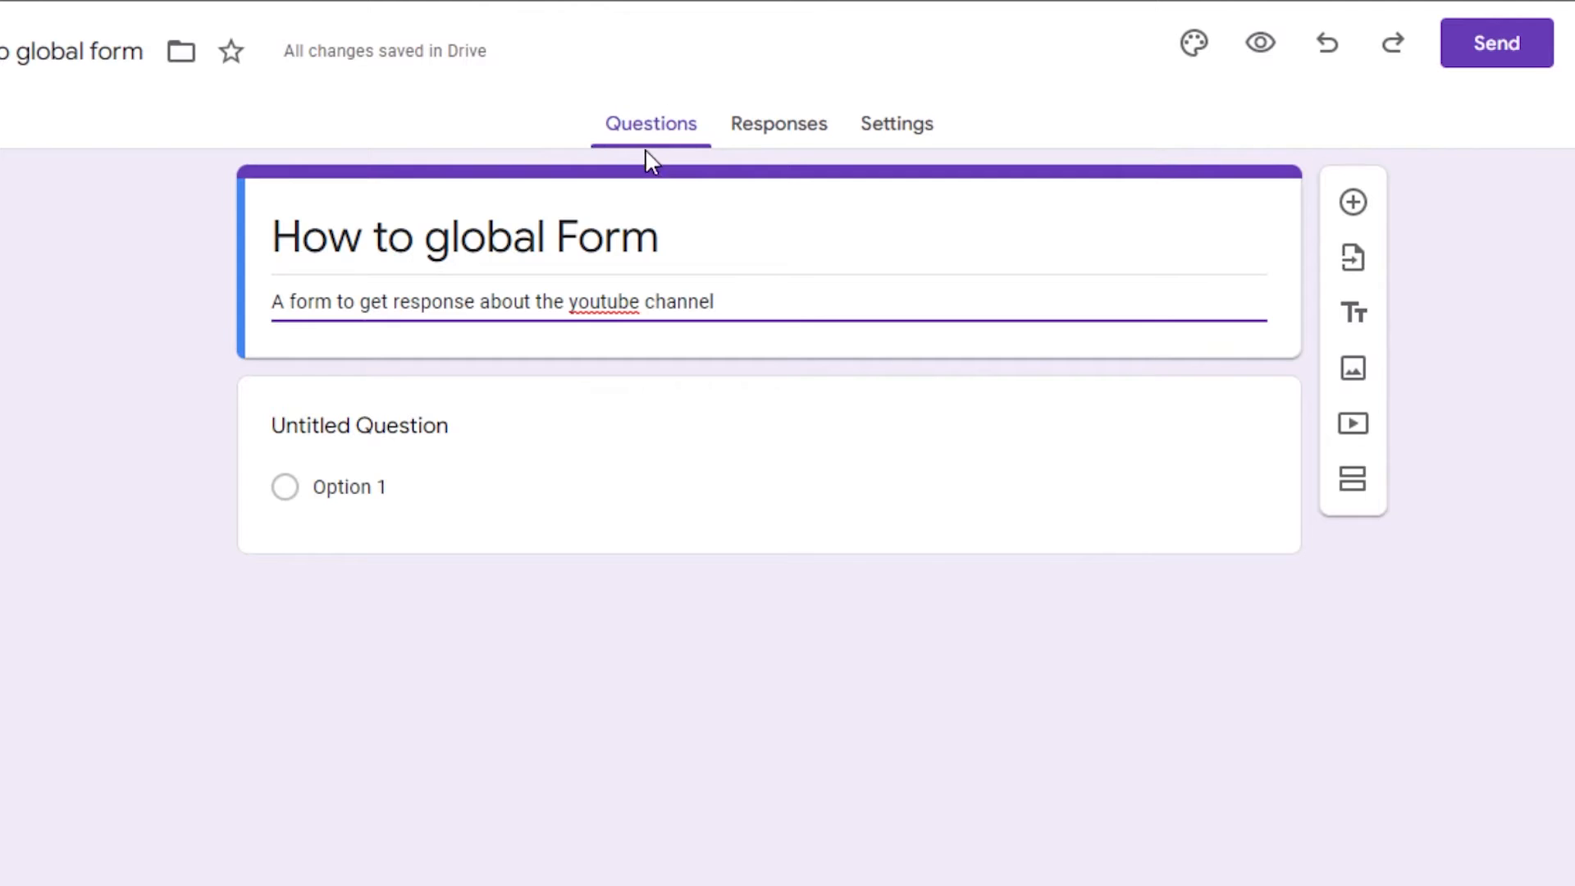
- Review the form's responses page and its quiz, response, presentation and default settings, and return to the questions
{"action": "left_click", "coordinate": [799, 131]}
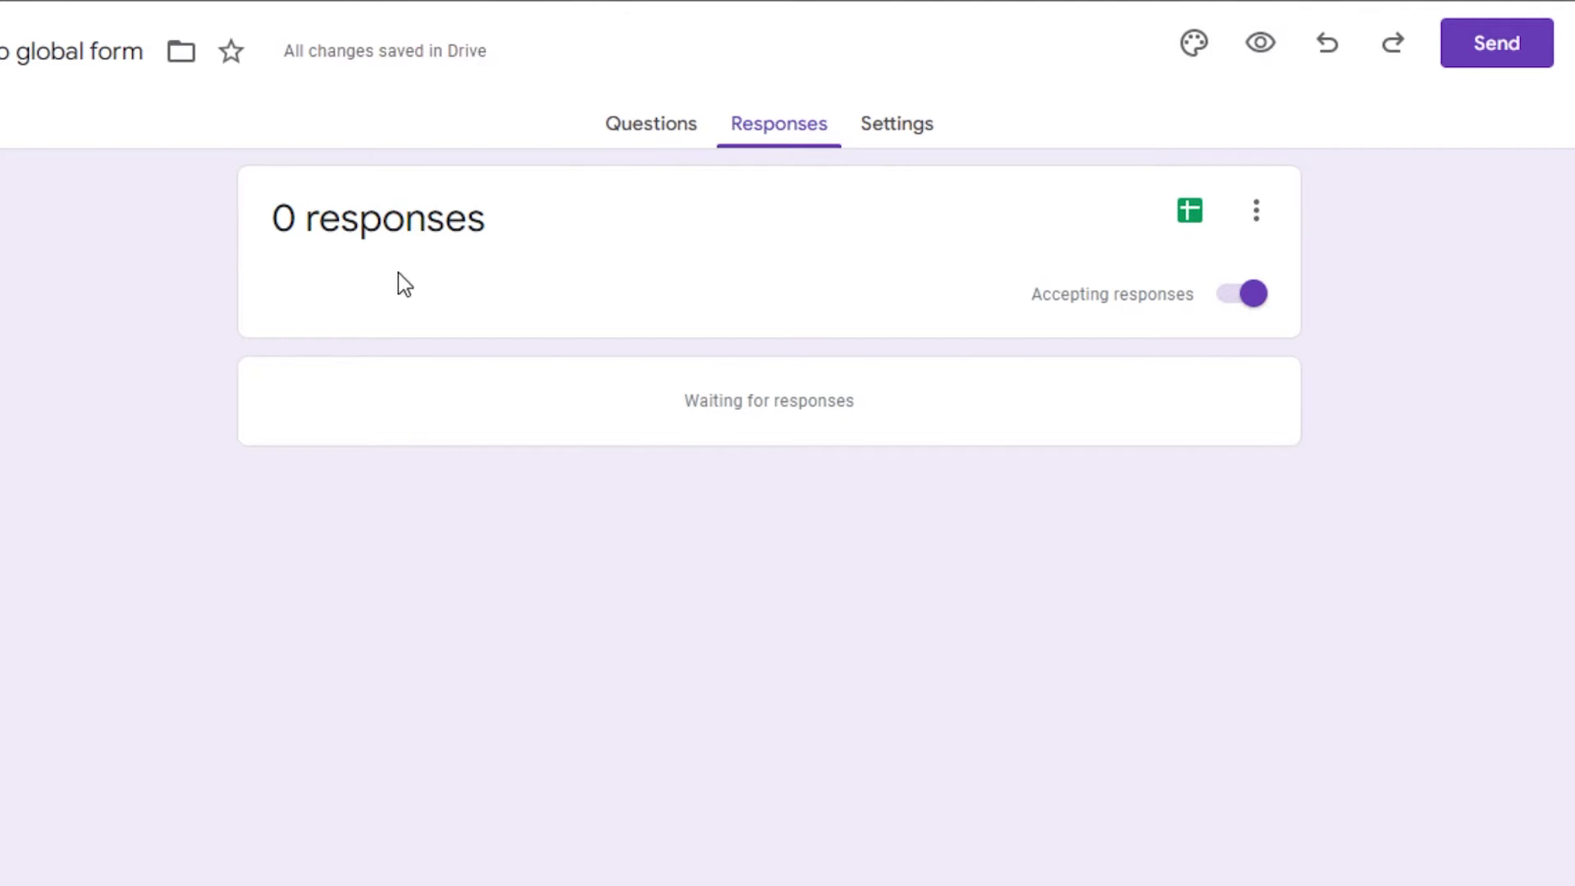
{"action": "left_click", "coordinate": [900, 129]}
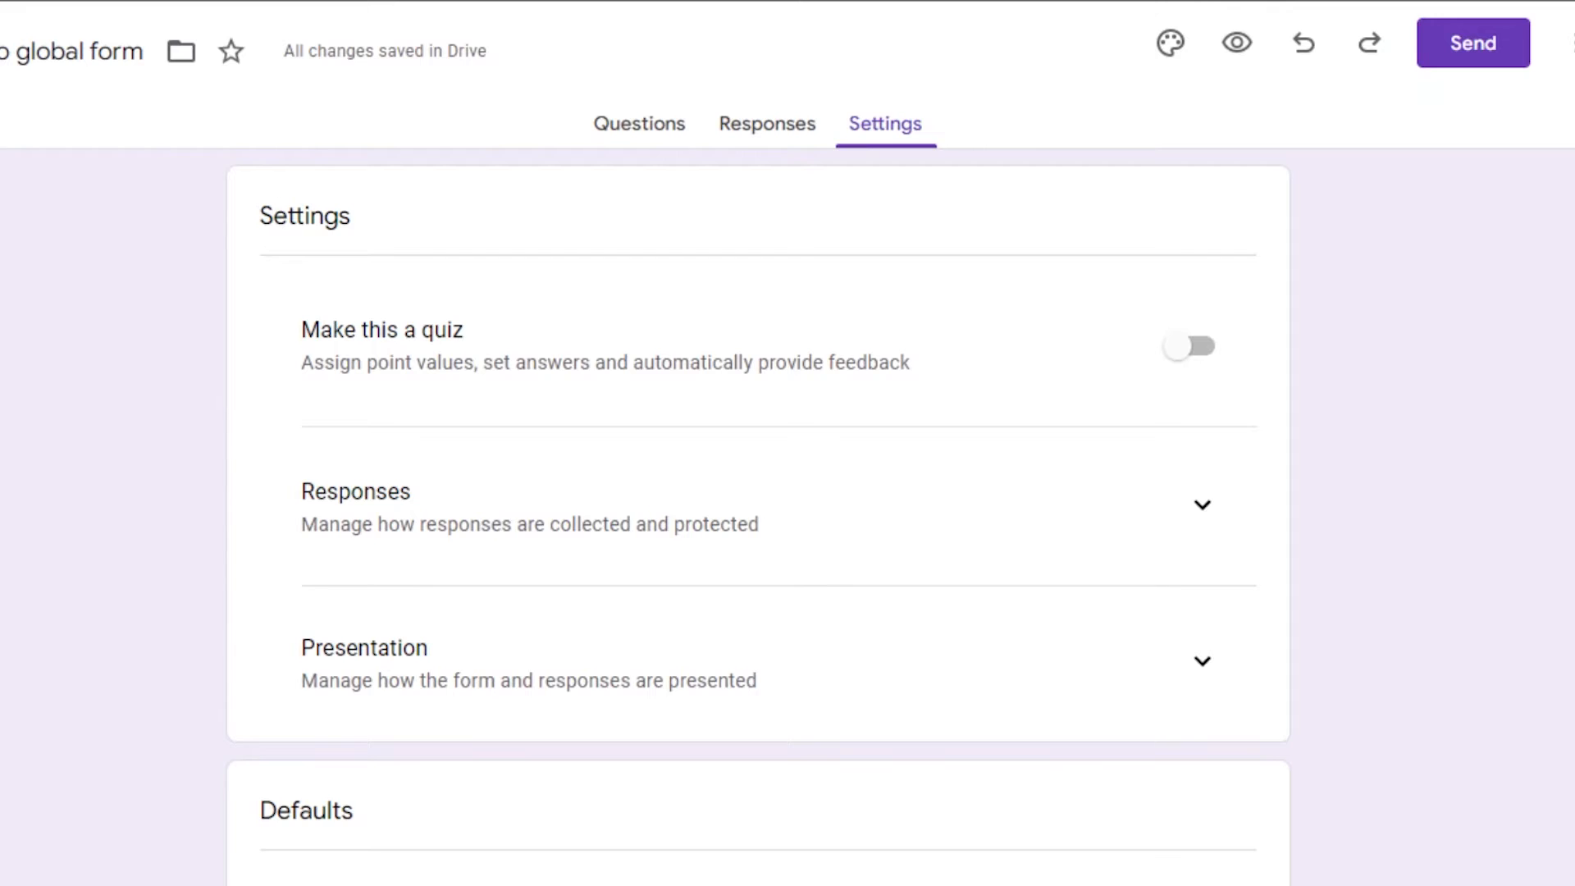
{"action": "scroll", "coordinate": [757, 517], "scroll_direction": "down", "scroll_amount": 5}
{"action": "scroll", "coordinate": [828, 512], "scroll_direction": "up", "scroll_amount": 5}
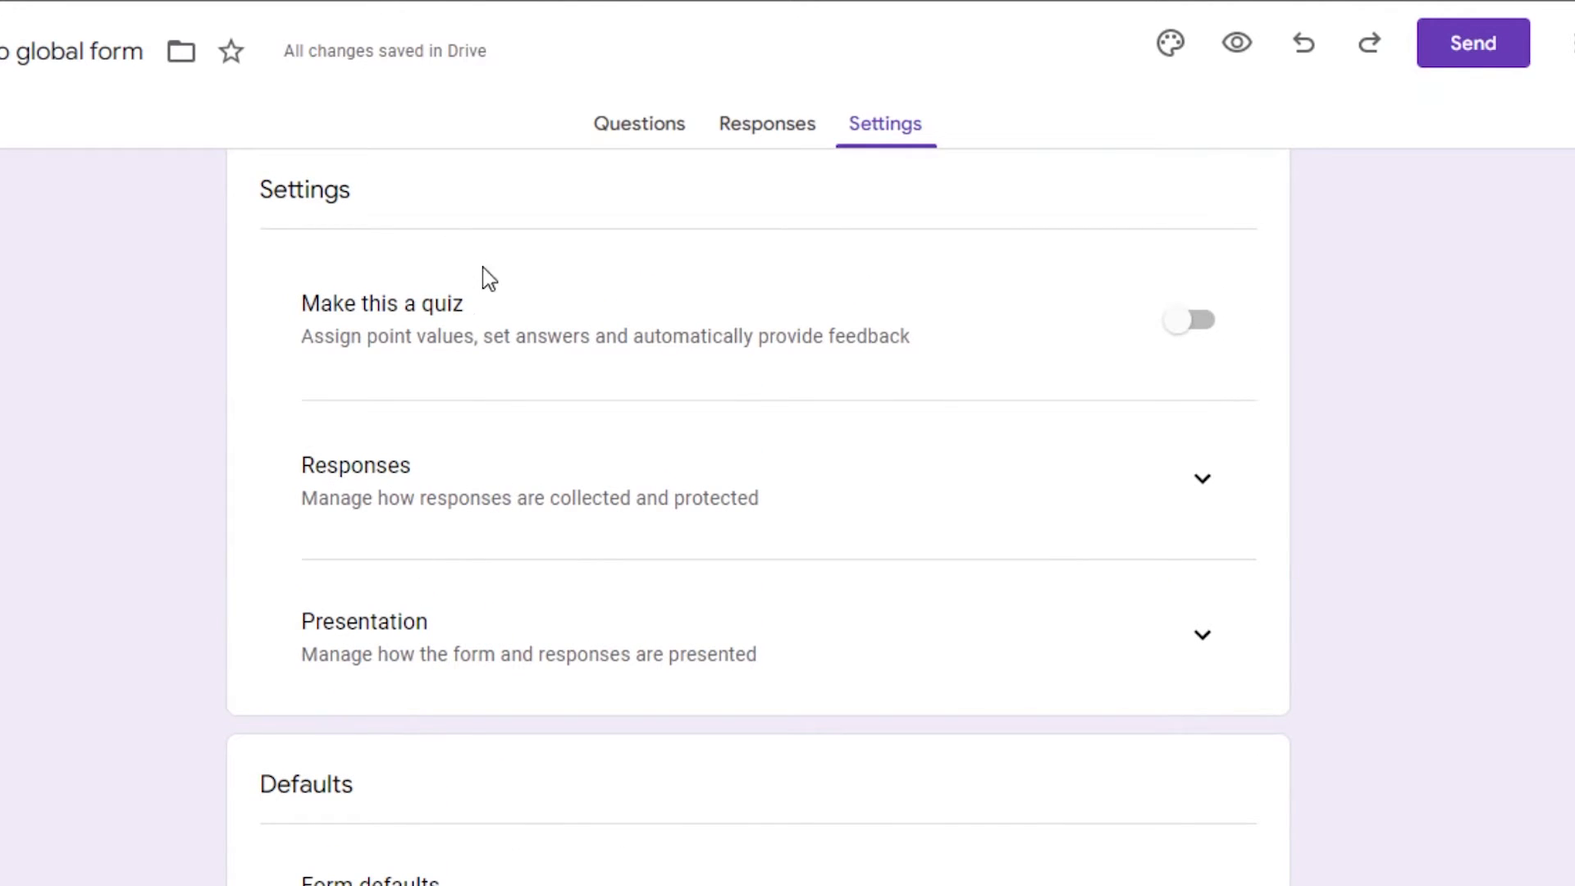
{"action": "scroll", "coordinate": [757, 517], "scroll_direction": "down", "scroll_amount": 2}
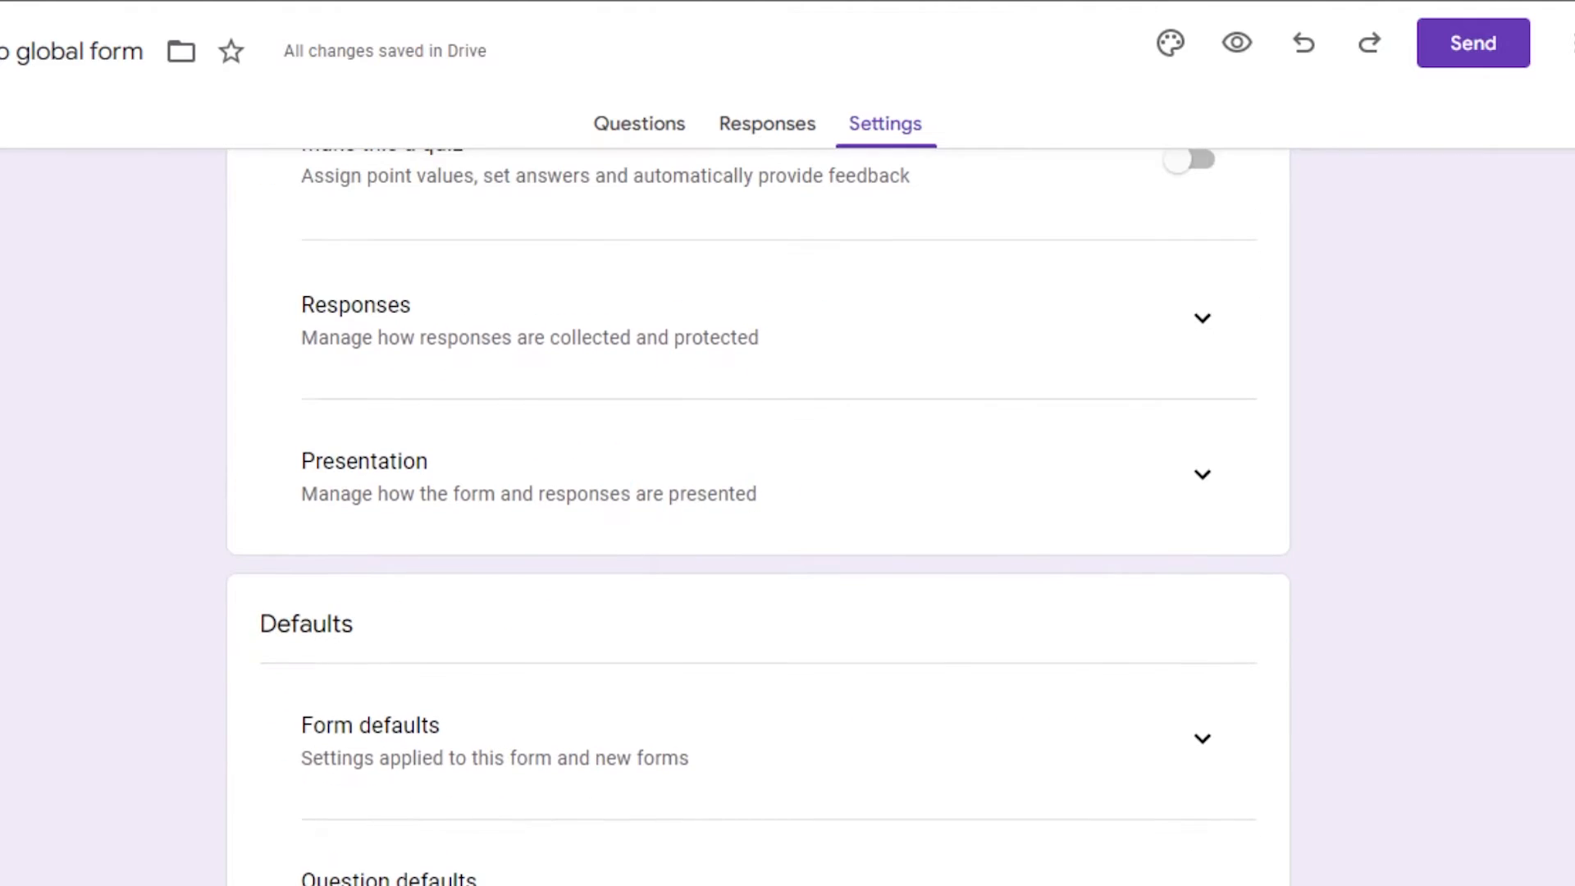
{"action": "scroll", "coordinate": [1089, 435], "scroll_direction": "down", "scroll_amount": 1}
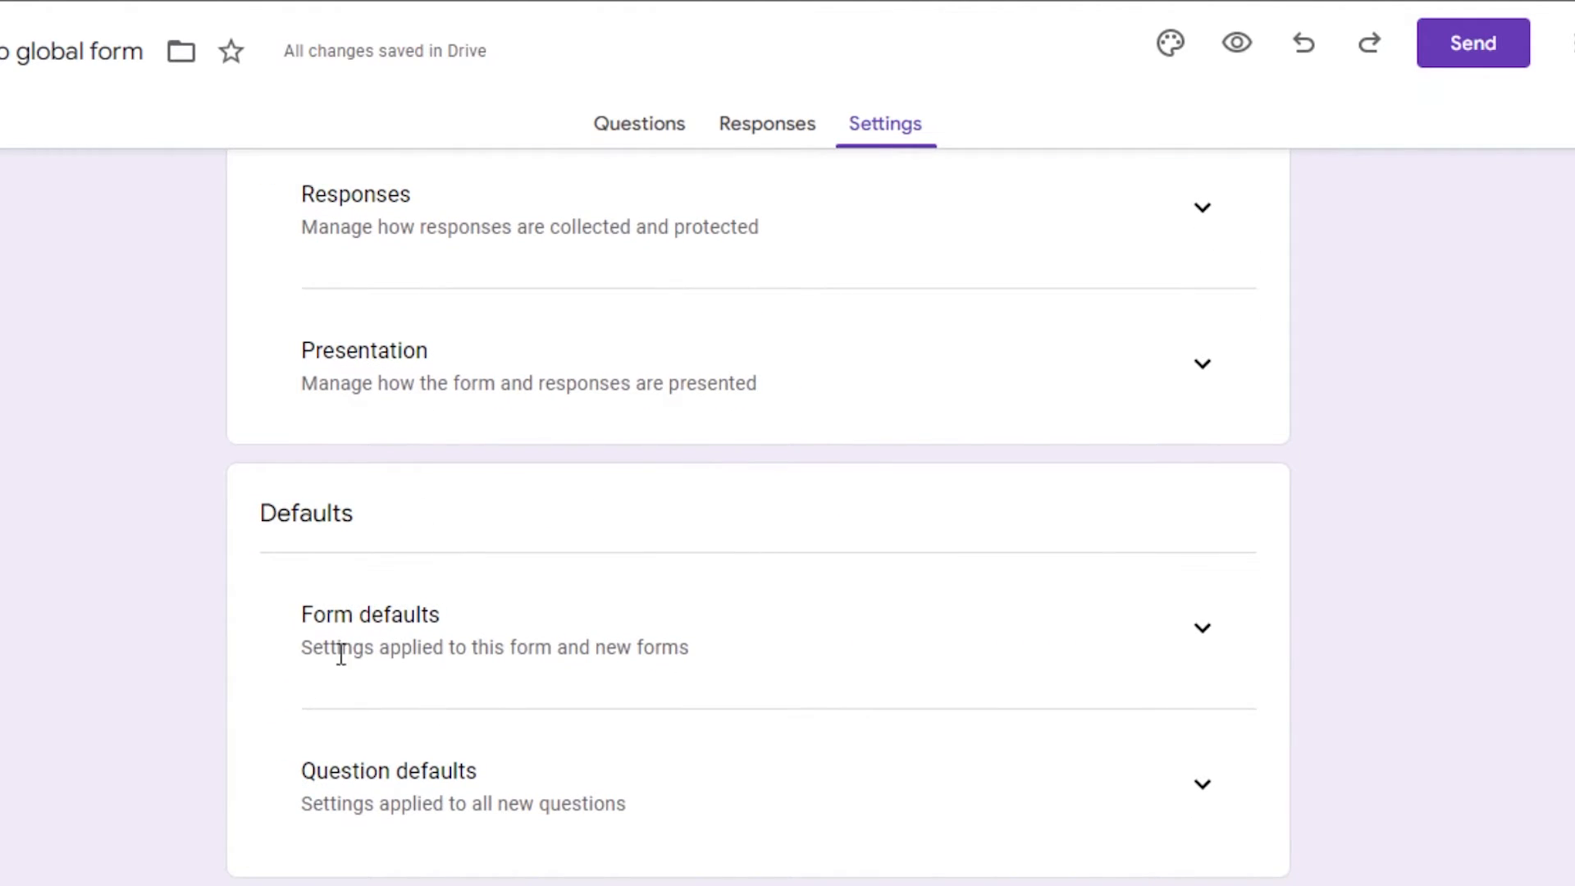
{"action": "scroll", "coordinate": [728, 183], "scroll_direction": "up", "scroll_amount": 4}
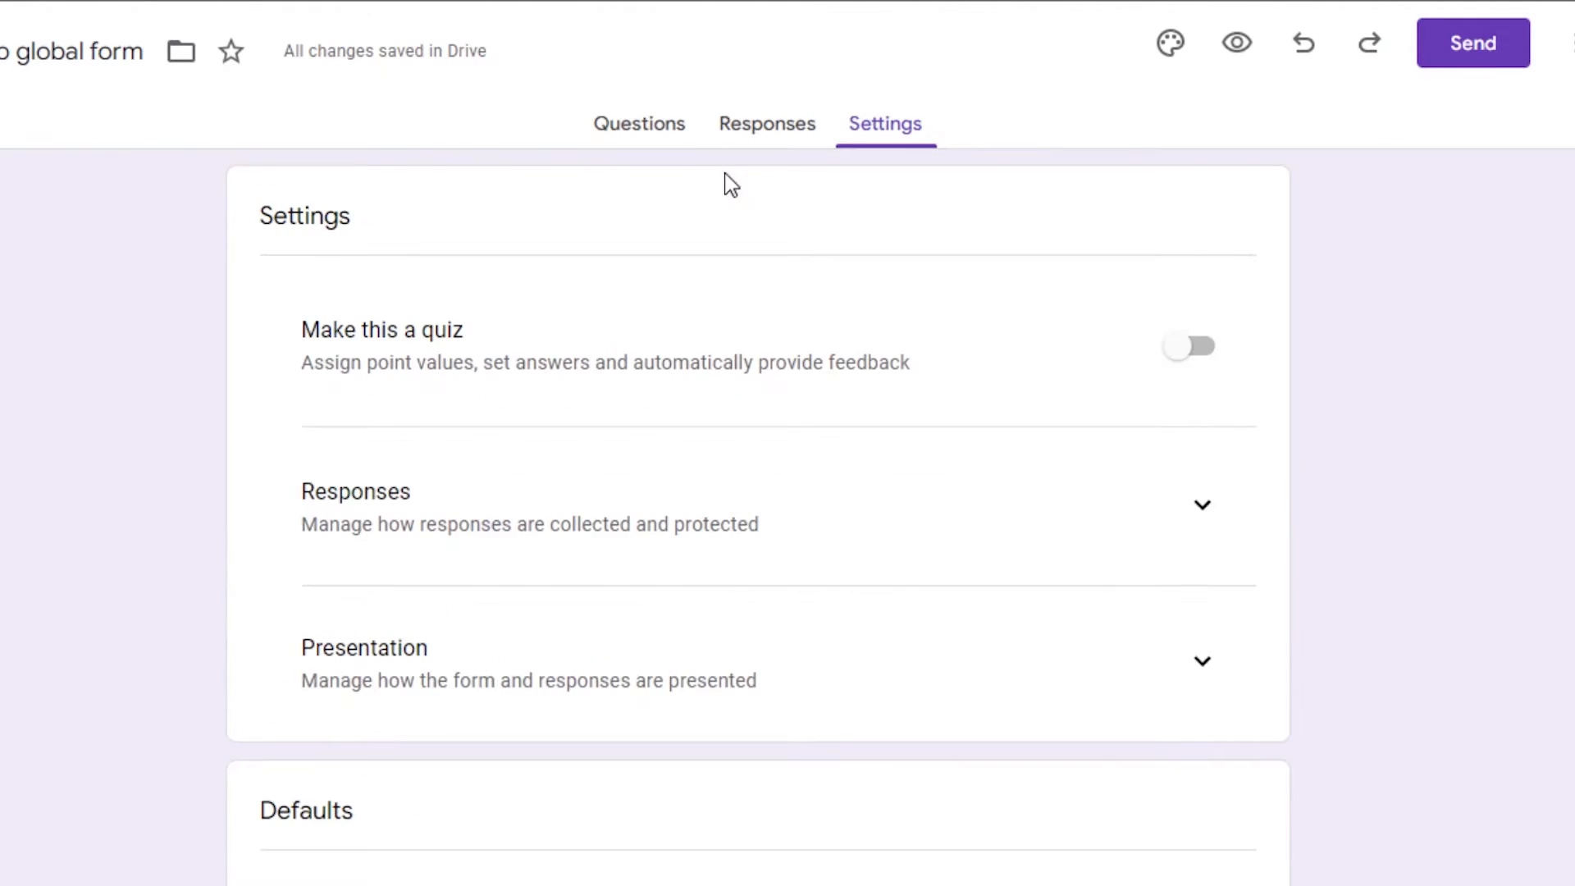
{"action": "left_click", "coordinate": [668, 145]}
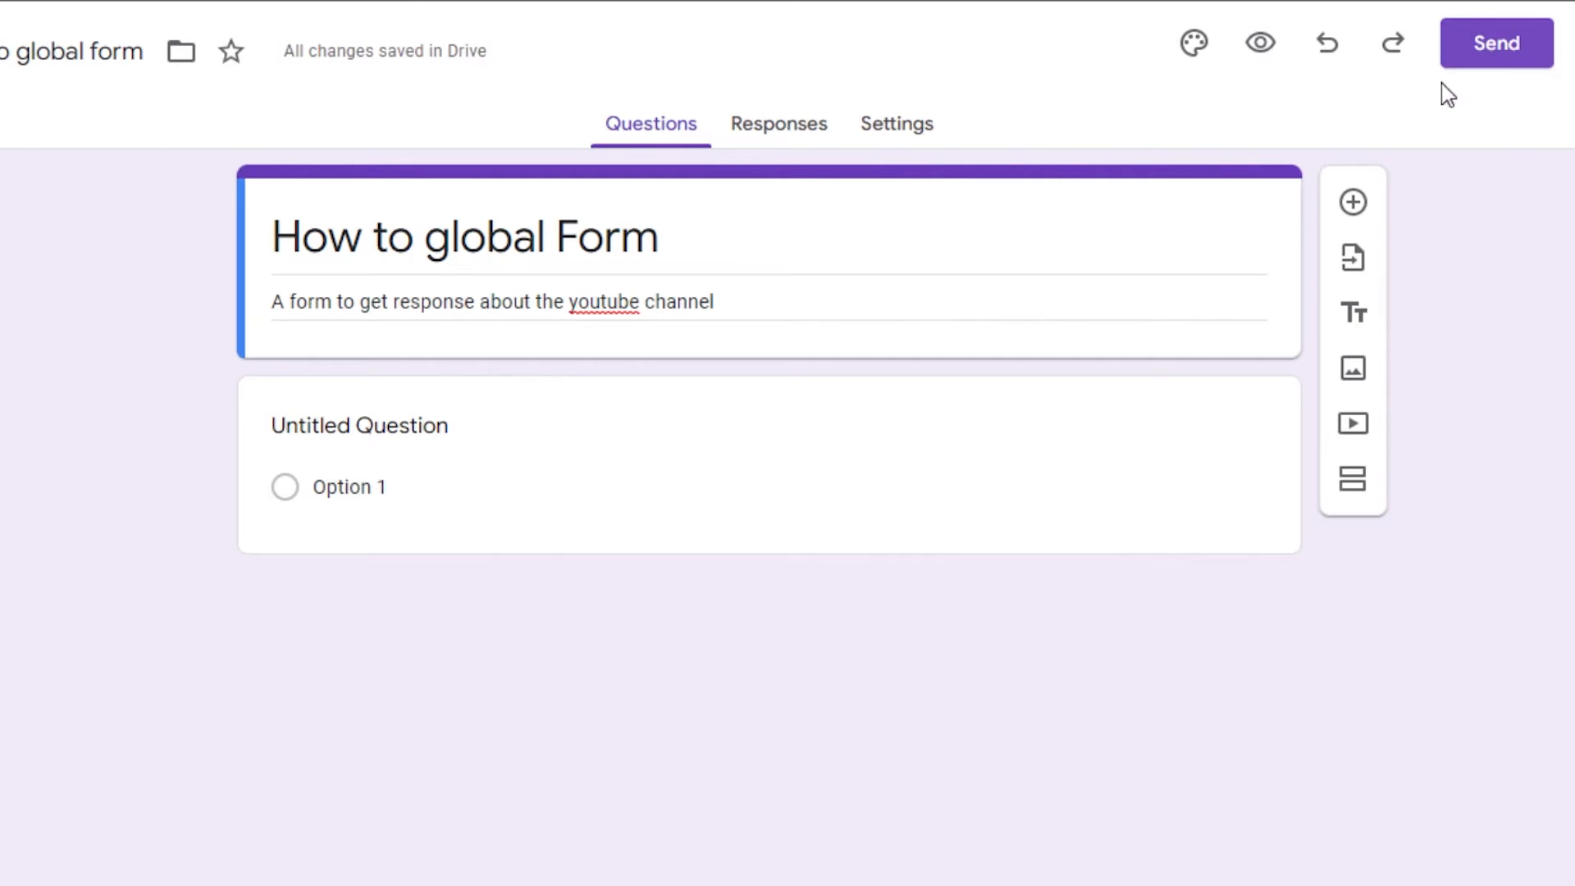
- Set the form's theme colour to red
{"action": "left_click", "coordinate": [1193, 45]}
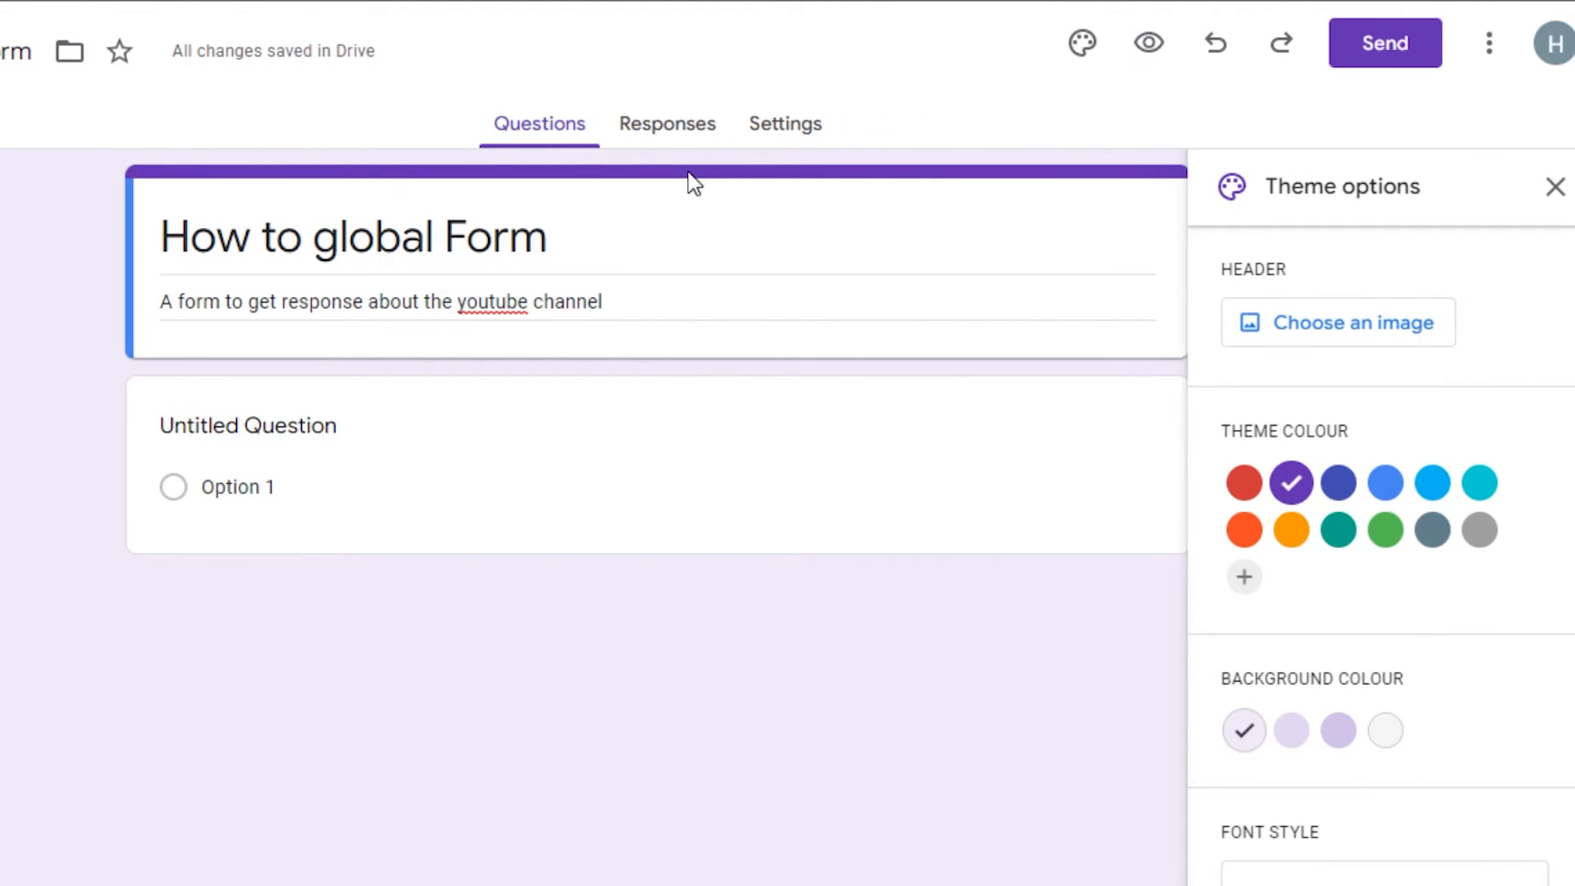
{"action": "left_click", "coordinate": [1244, 482]}
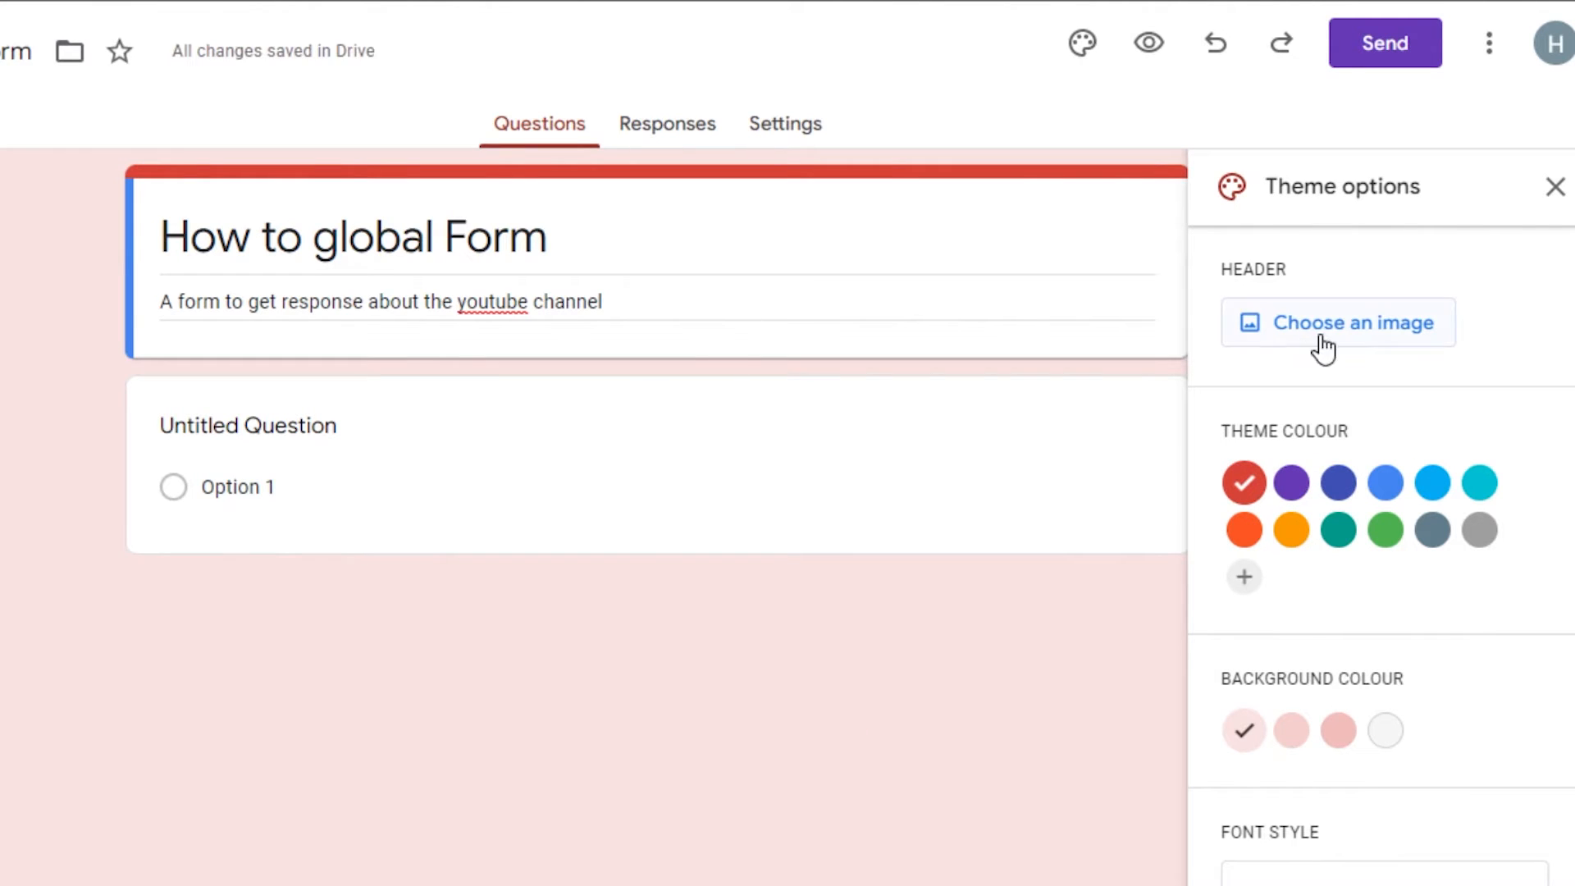
- Try the Formal and Playful font styles on the form, restore Basic, and close the theme options
{"action": "scroll", "coordinate": [1381, 562], "scroll_direction": "down", "scroll_amount": 1}
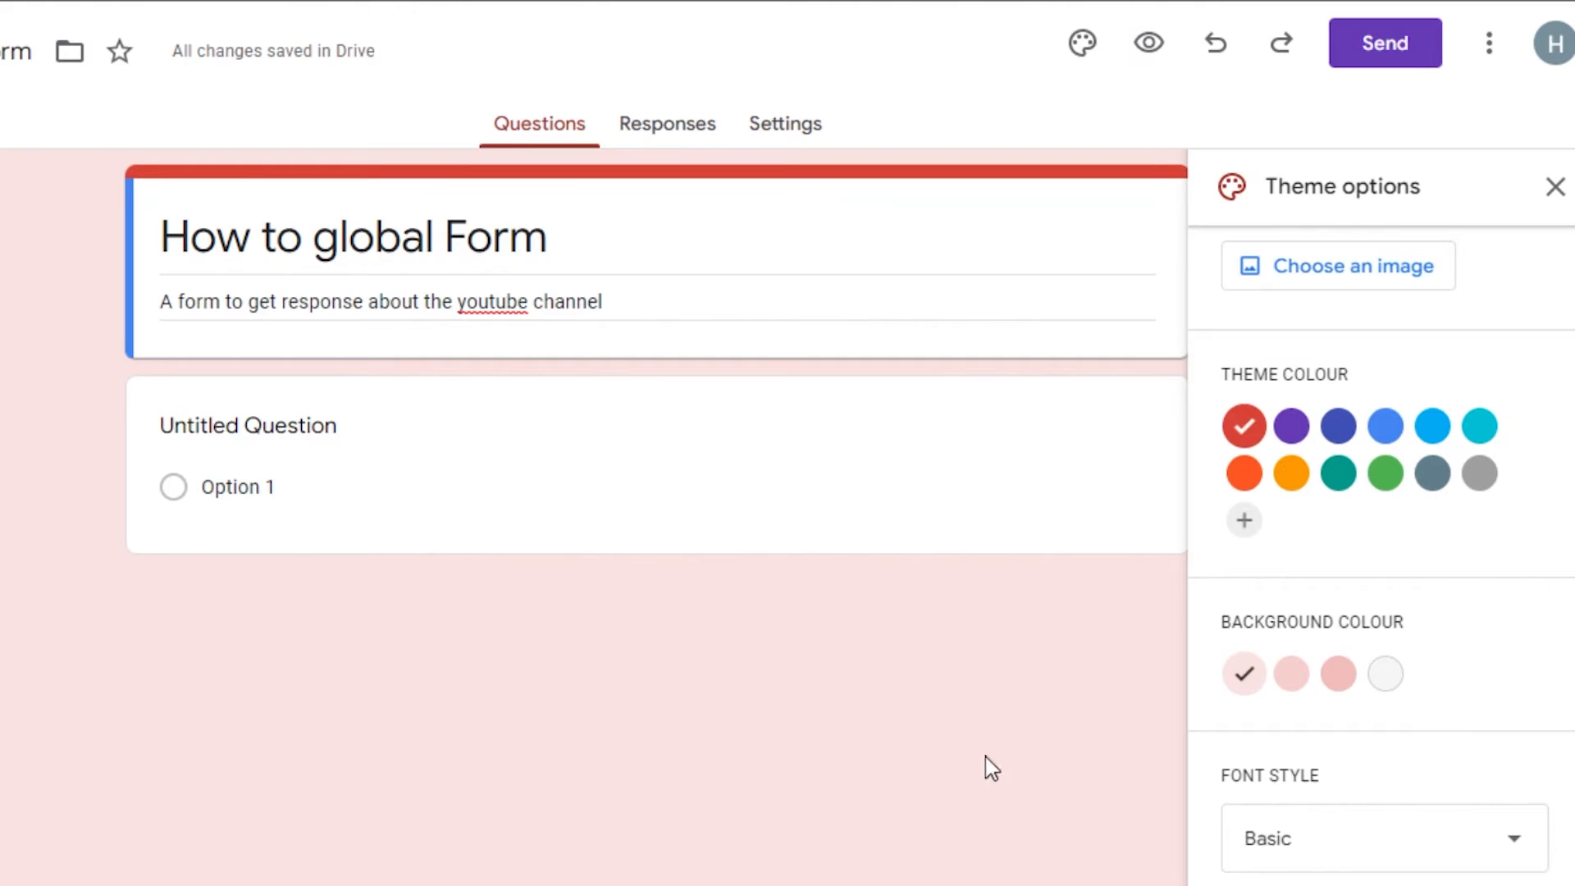
{"action": "left_click", "coordinate": [1294, 836]}
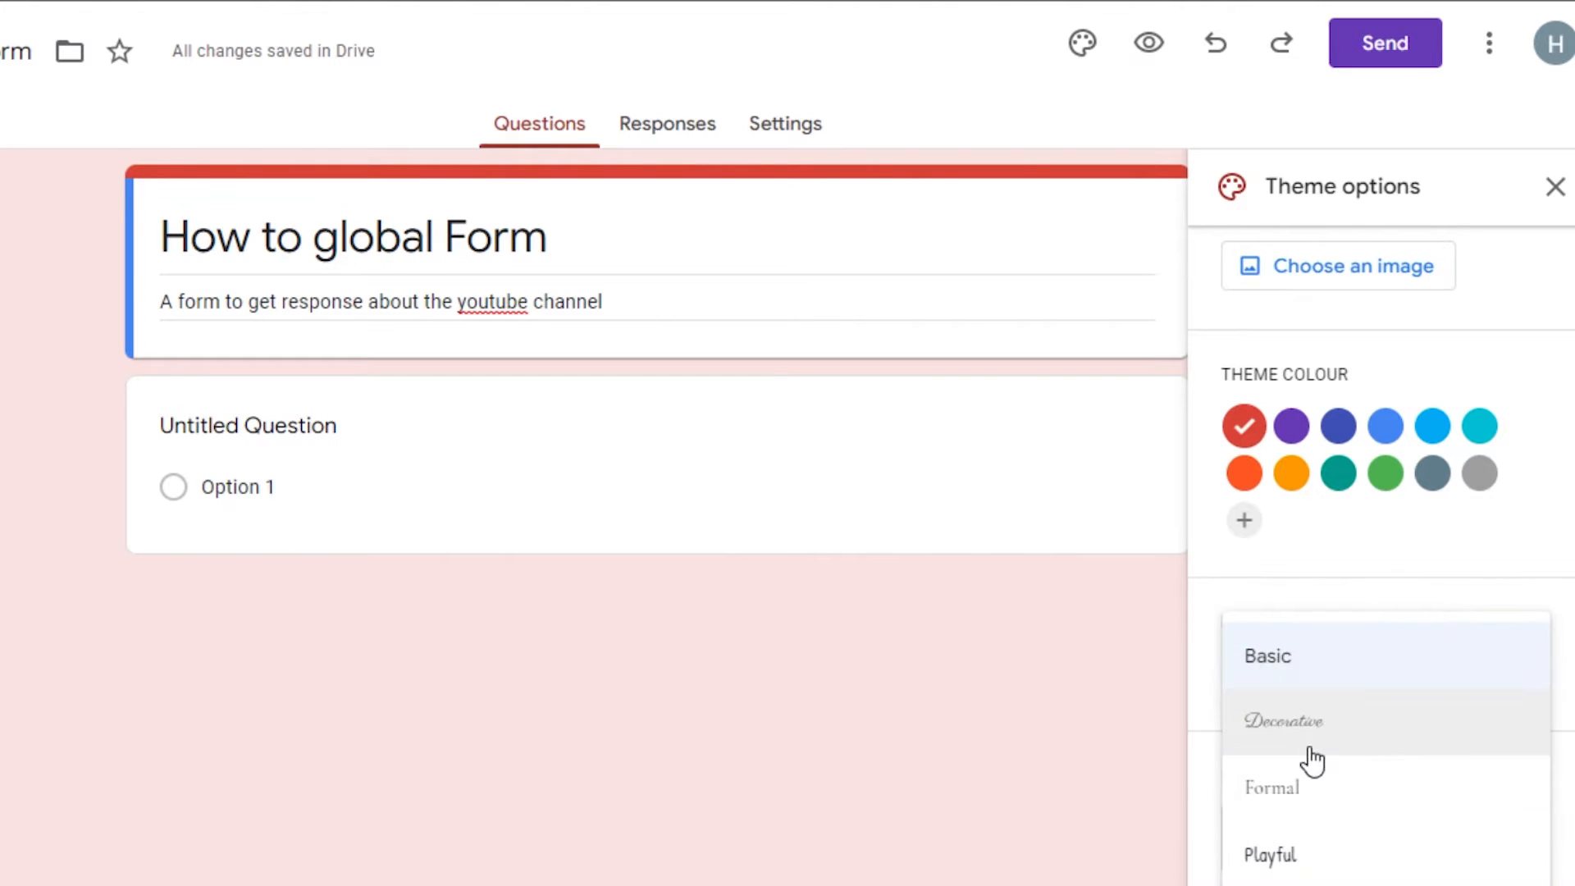
{"action": "left_click", "coordinate": [1303, 794]}
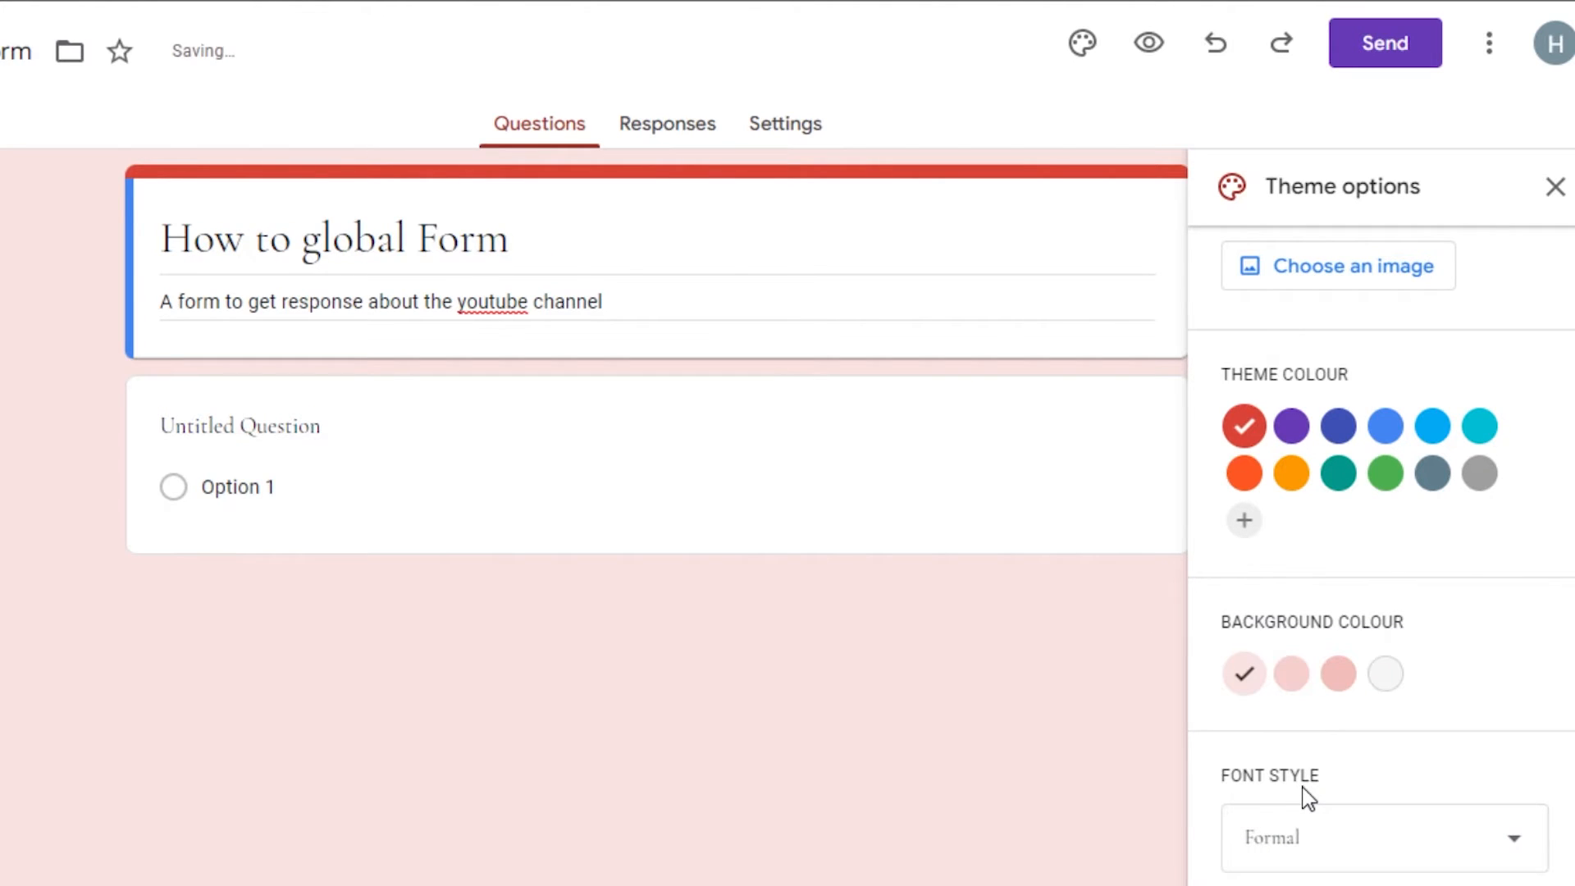
{"action": "left_click", "coordinate": [1300, 837]}
{"action": "left_click", "coordinate": [1280, 855]}
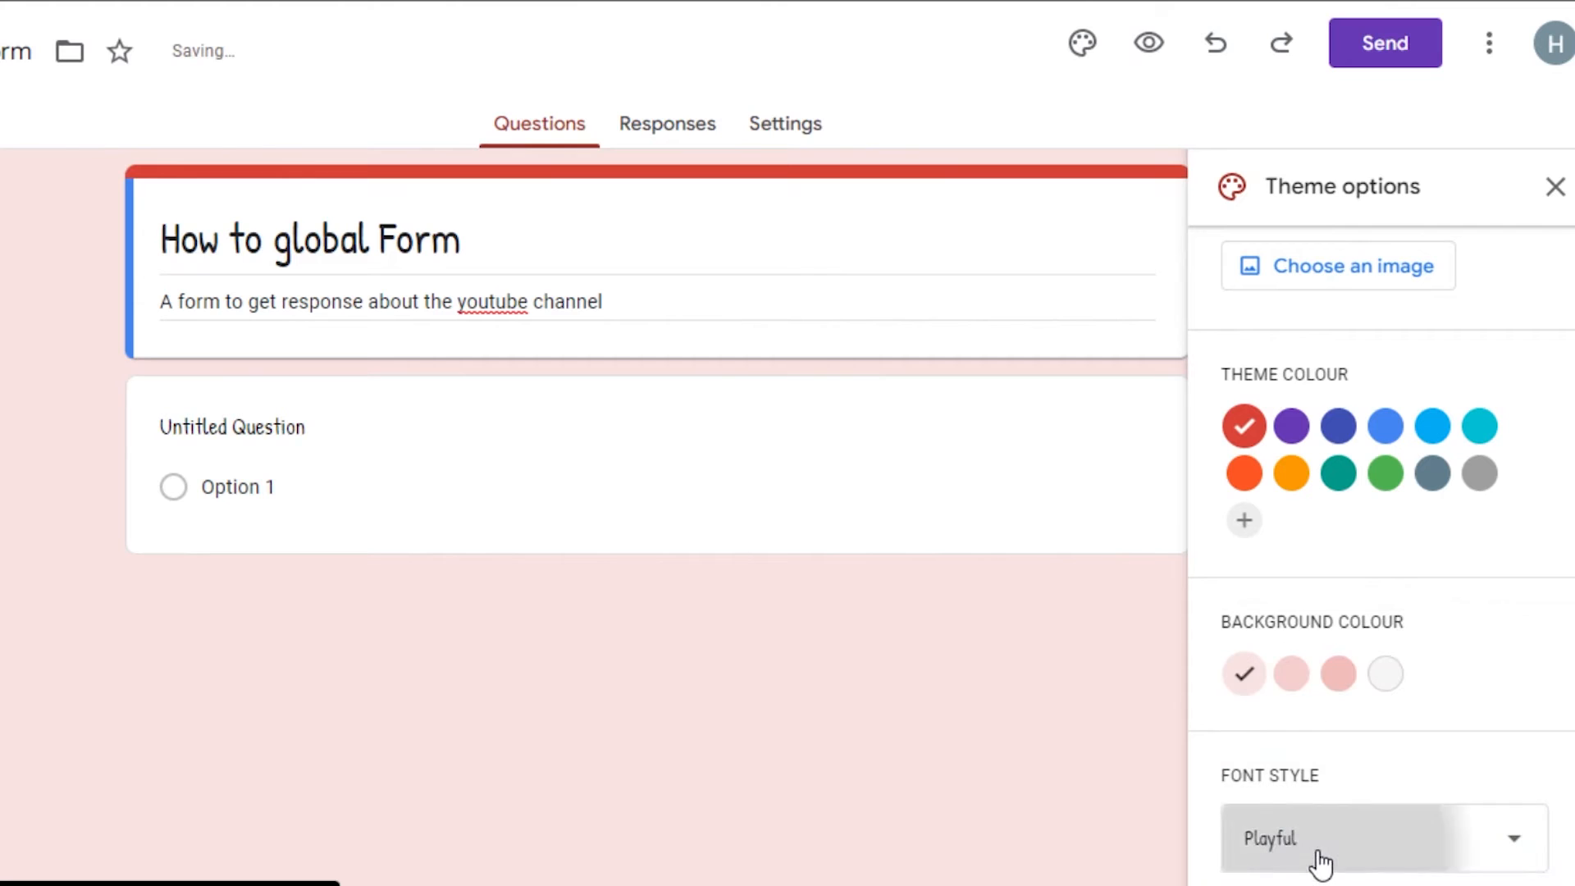
{"action": "left_click", "coordinate": [1318, 853]}
{"action": "left_click", "coordinate": [1304, 660]}
{"action": "key", "text": "Escape"}
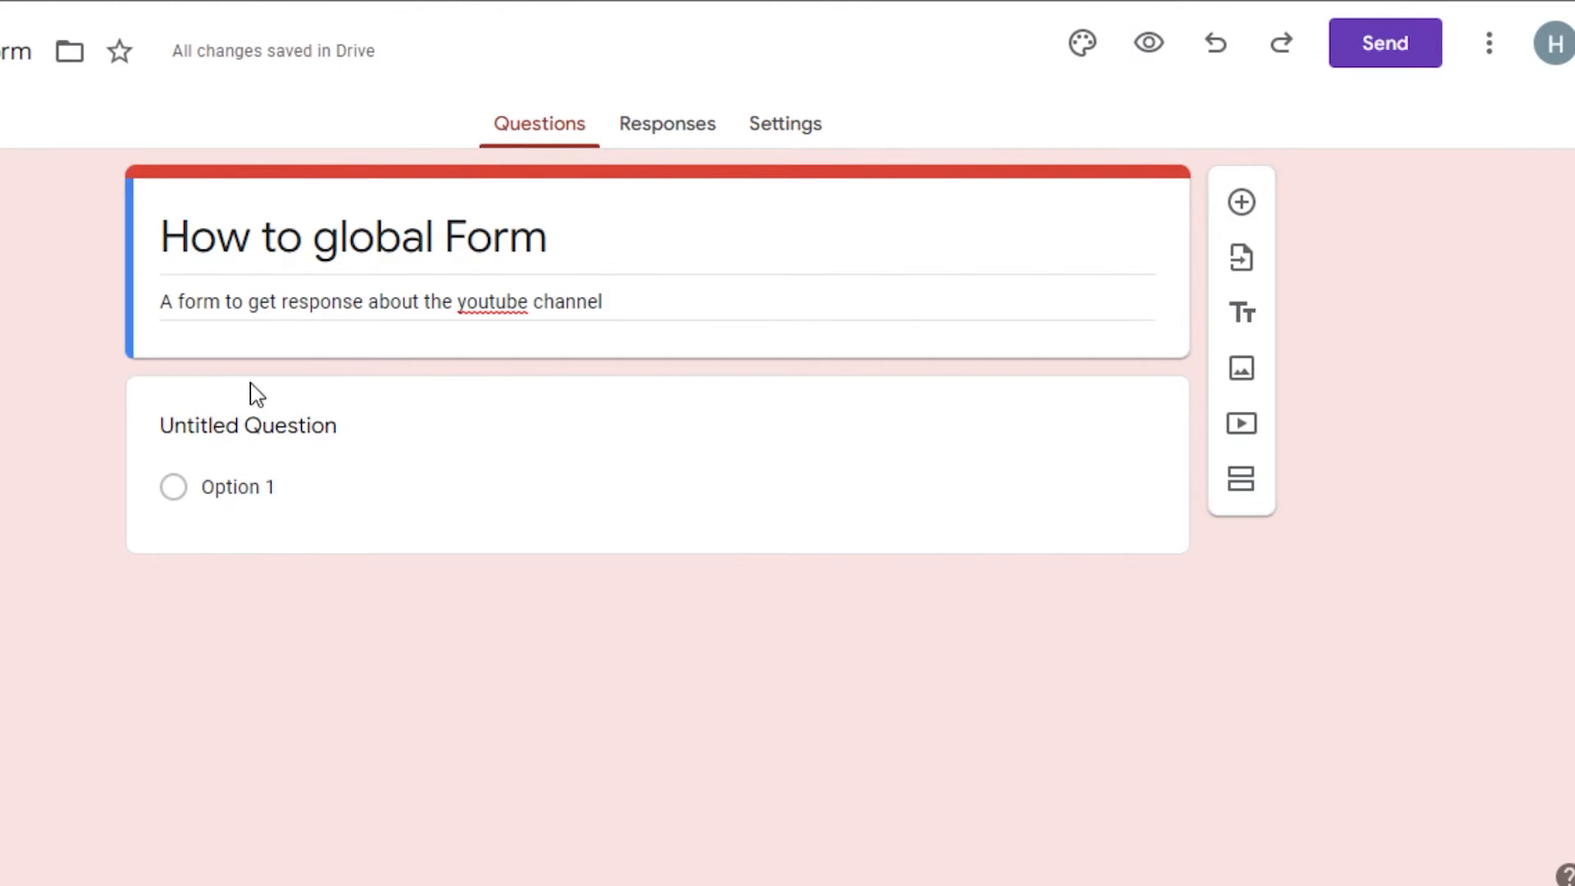
- Replace the untitled question's text with "Have you subscribed to our channel yet" and give it the suggested answers Yes and No
{"action": "left_click", "coordinate": [342, 436]}
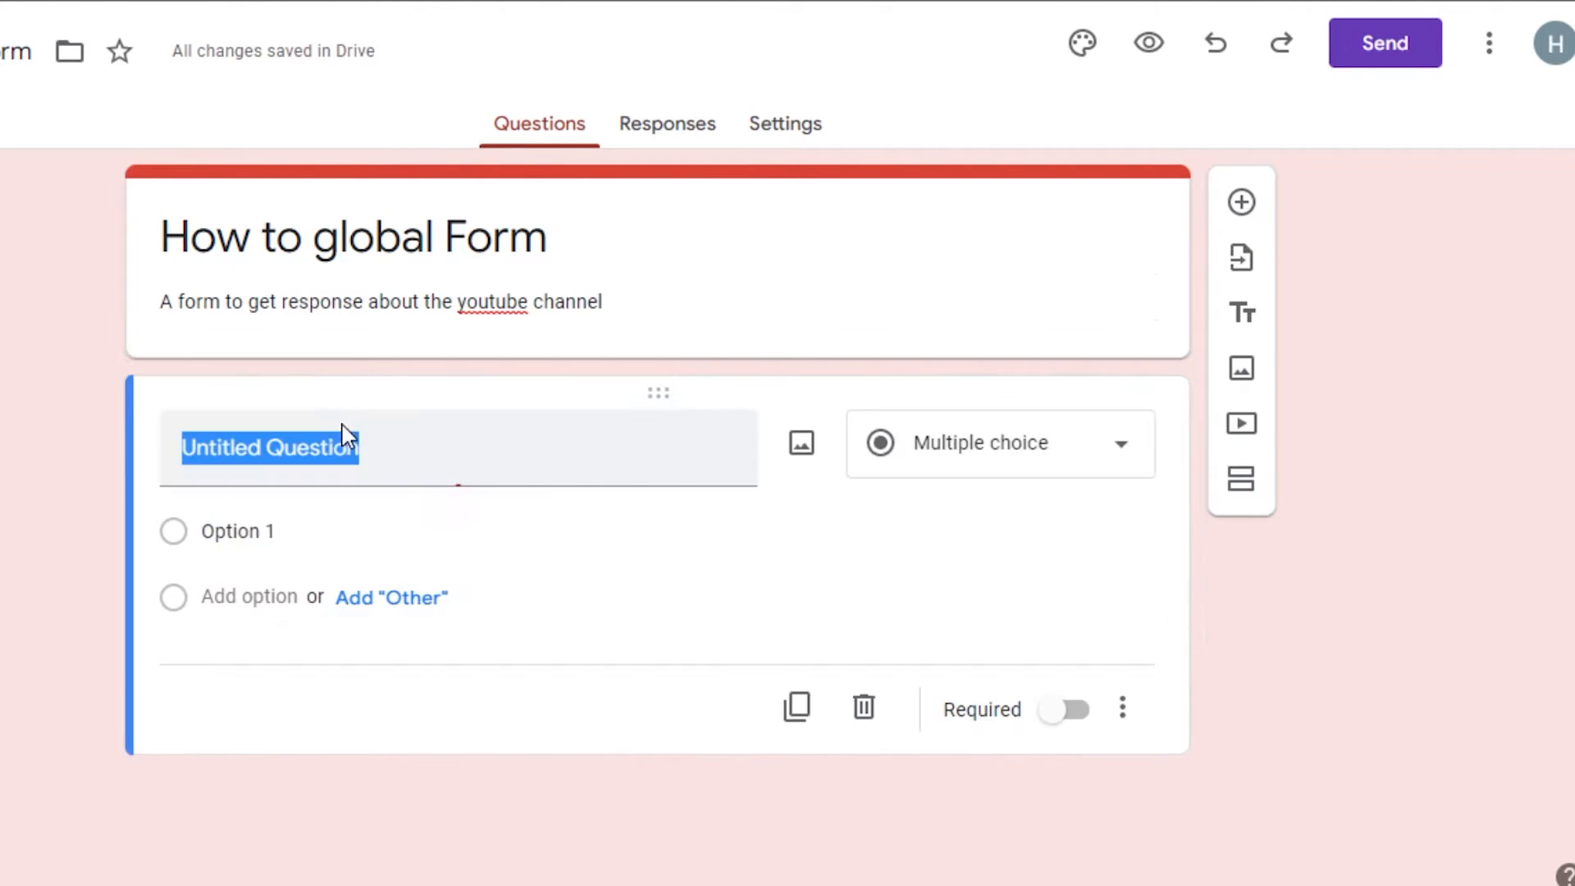
{"action": "key", "text": "BackSpace"}
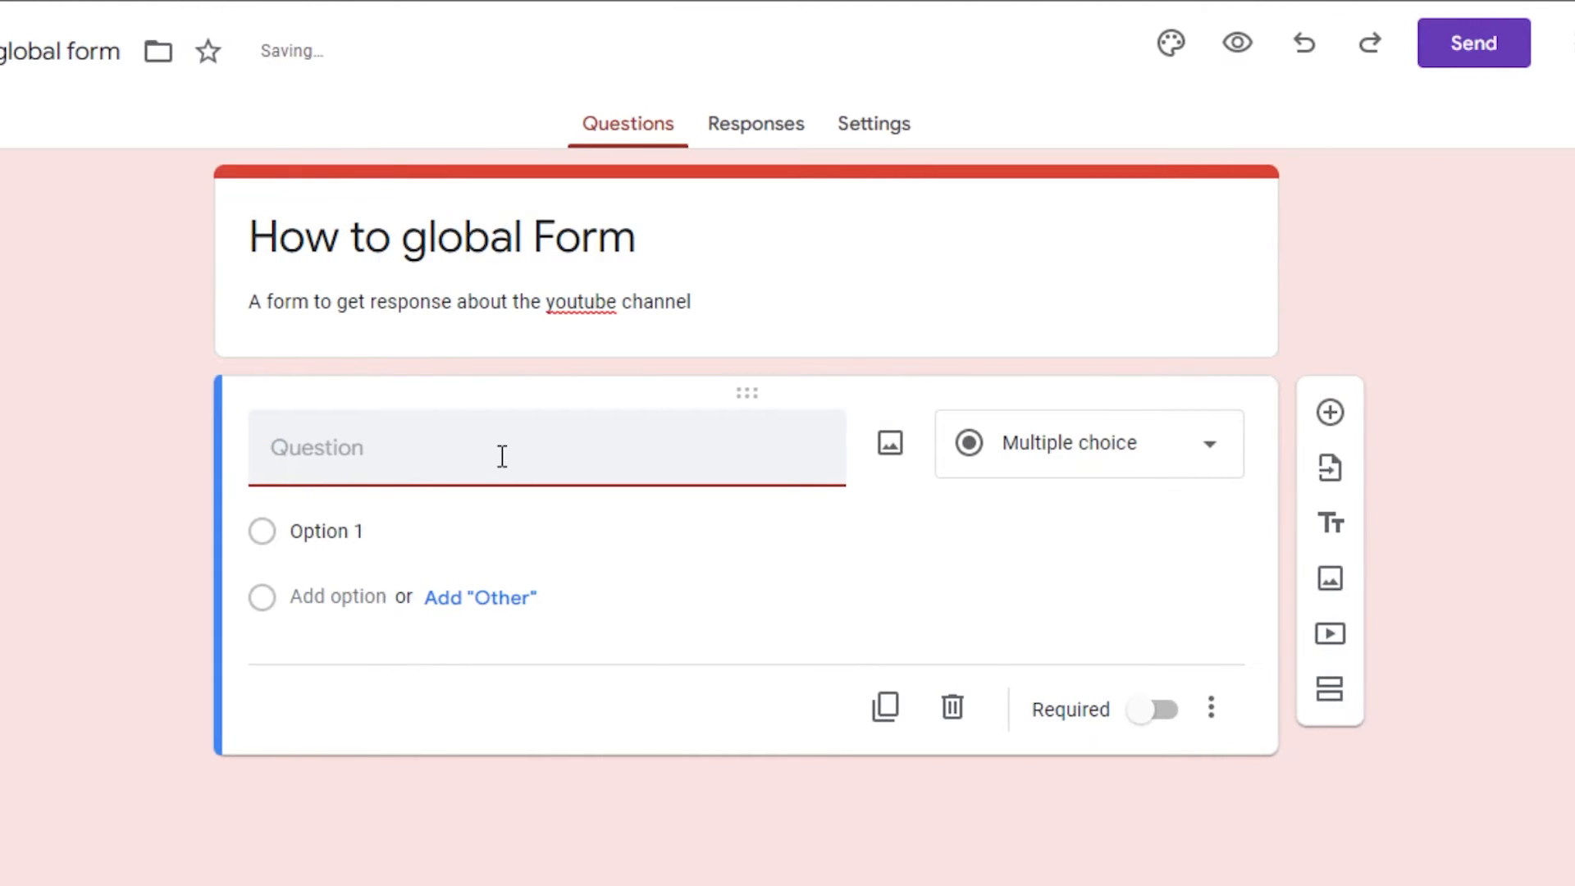
{"action": "type", "text": "Ha"}
{"action": "type", "text": "ve you subscribed to our channel yet"}
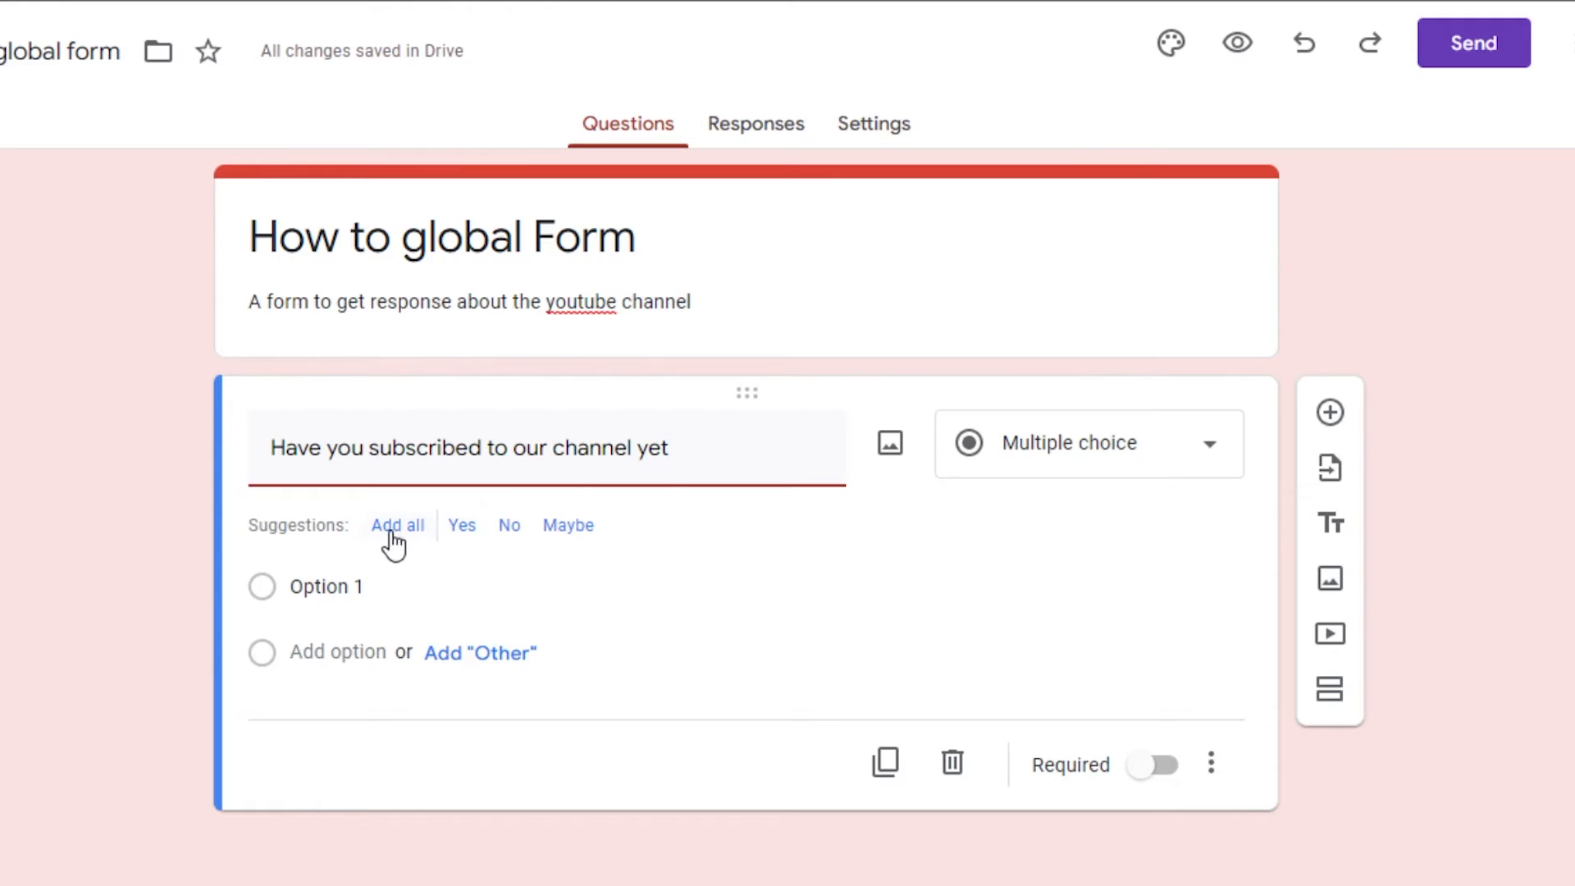
{"action": "left_click", "coordinate": [408, 529]}
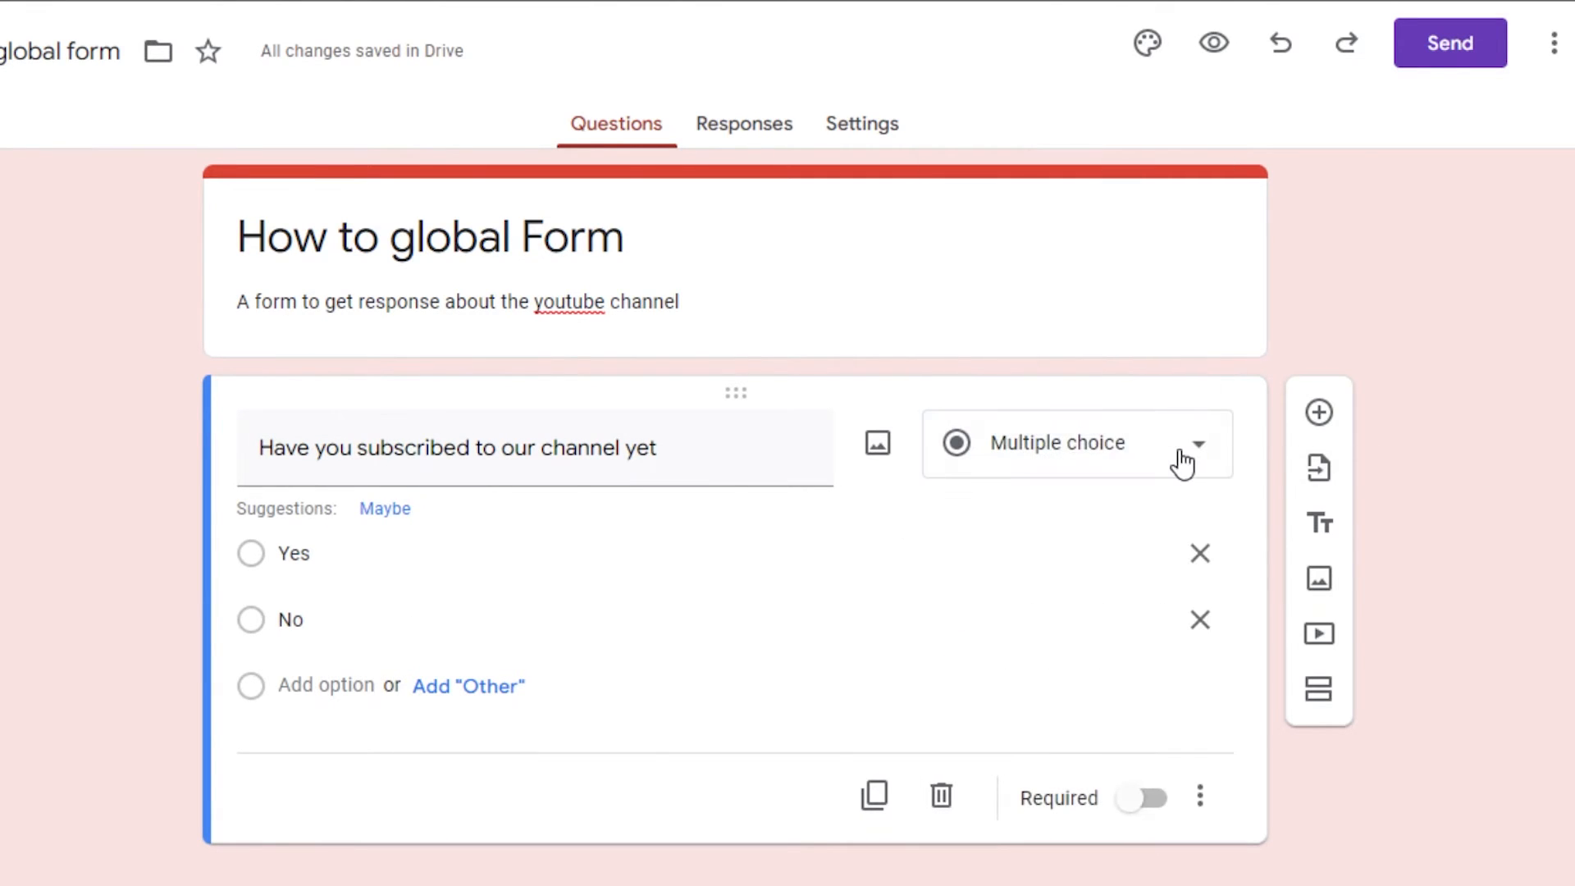
{"action": "left_click", "coordinate": [1100, 440]}
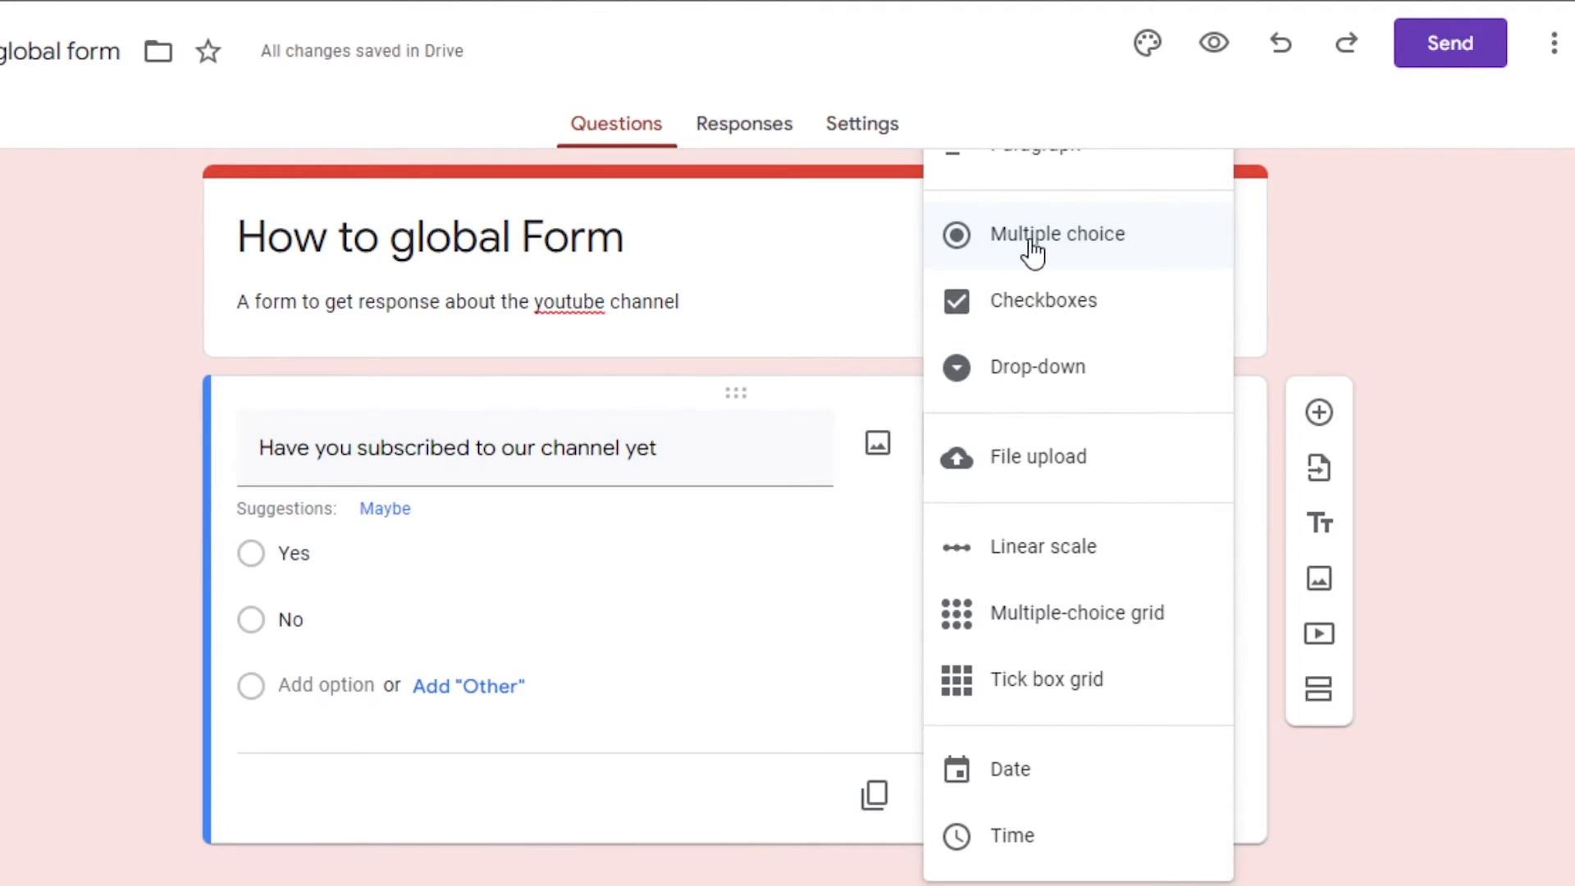
{"action": "left_click", "coordinate": [1570, 318]}
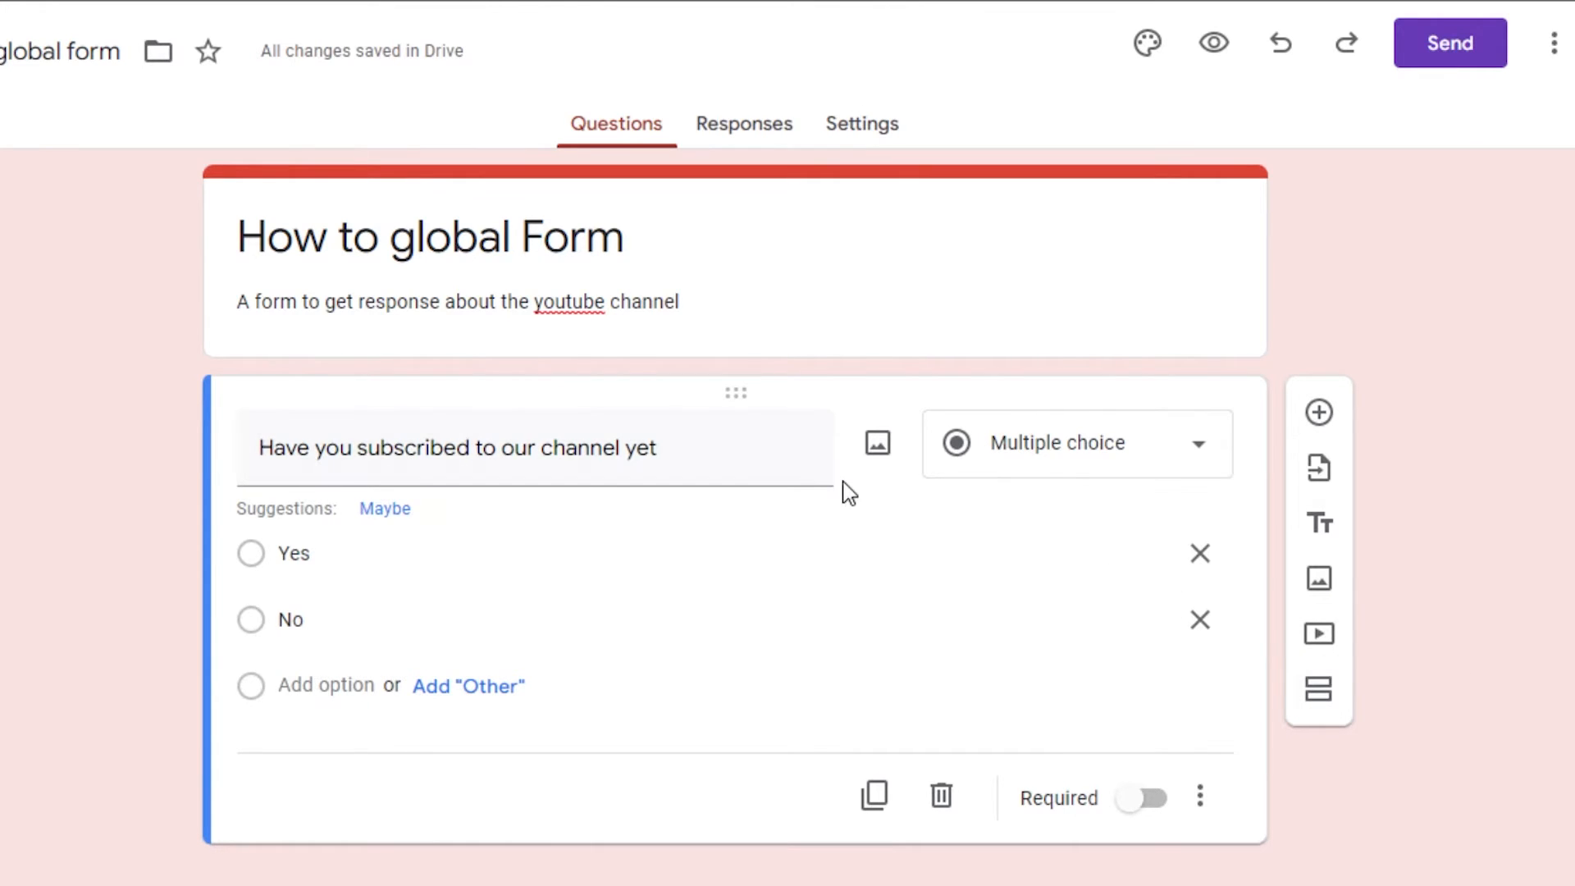
{"action": "scroll", "coordinate": [1409, 664], "scroll_direction": "down", "scroll_amount": 1}
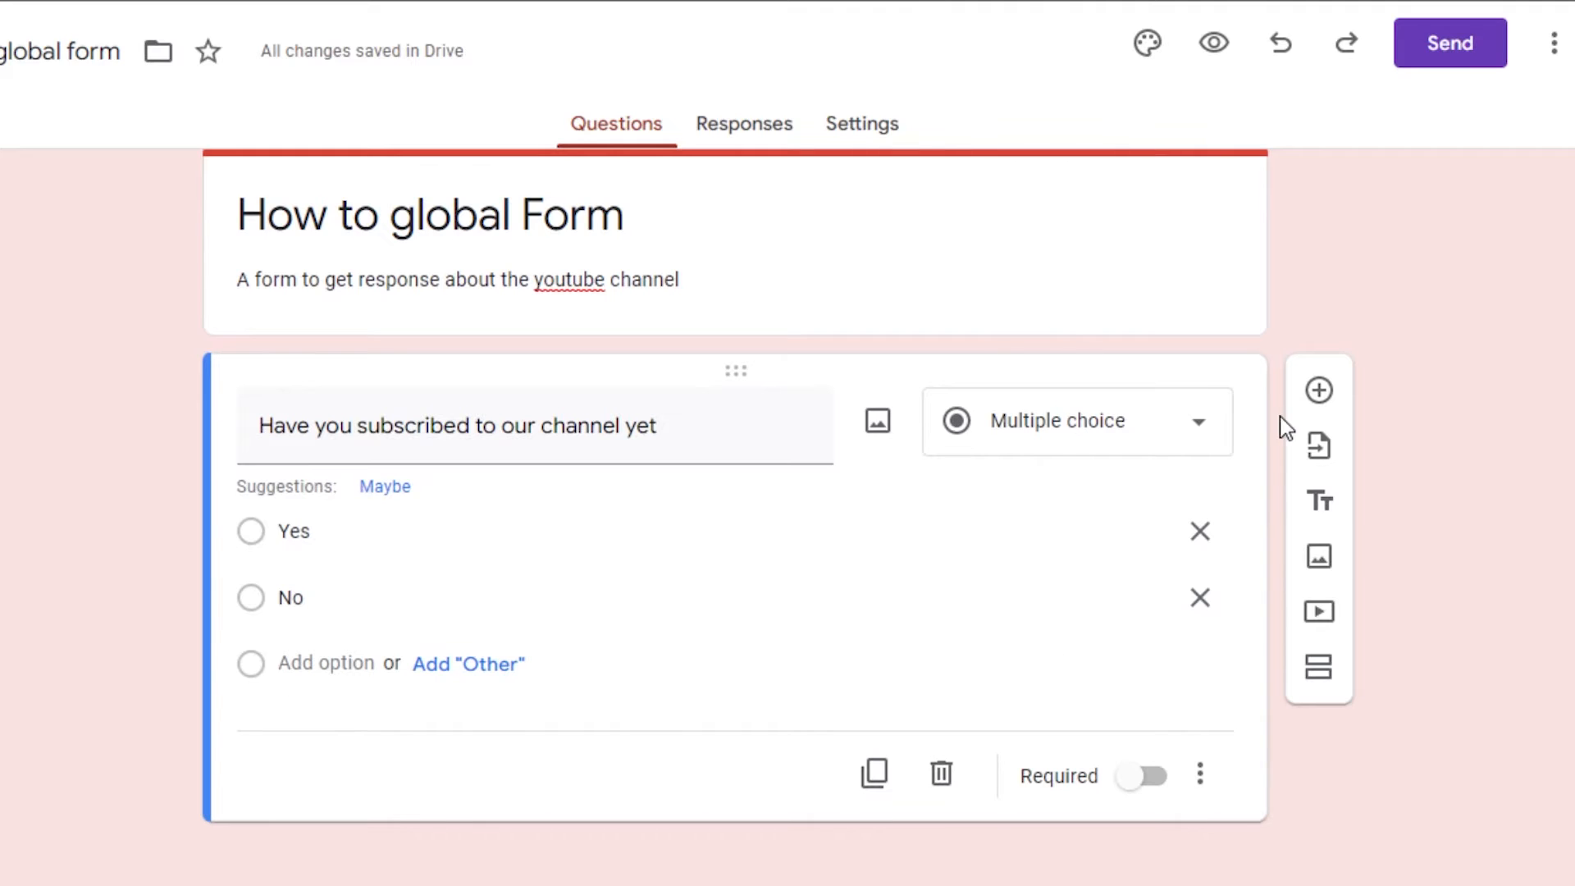
- Add a Drop-down question "Have you seen this video" with the suggested answers Yes and No
{"action": "left_click", "coordinate": [1319, 390]}
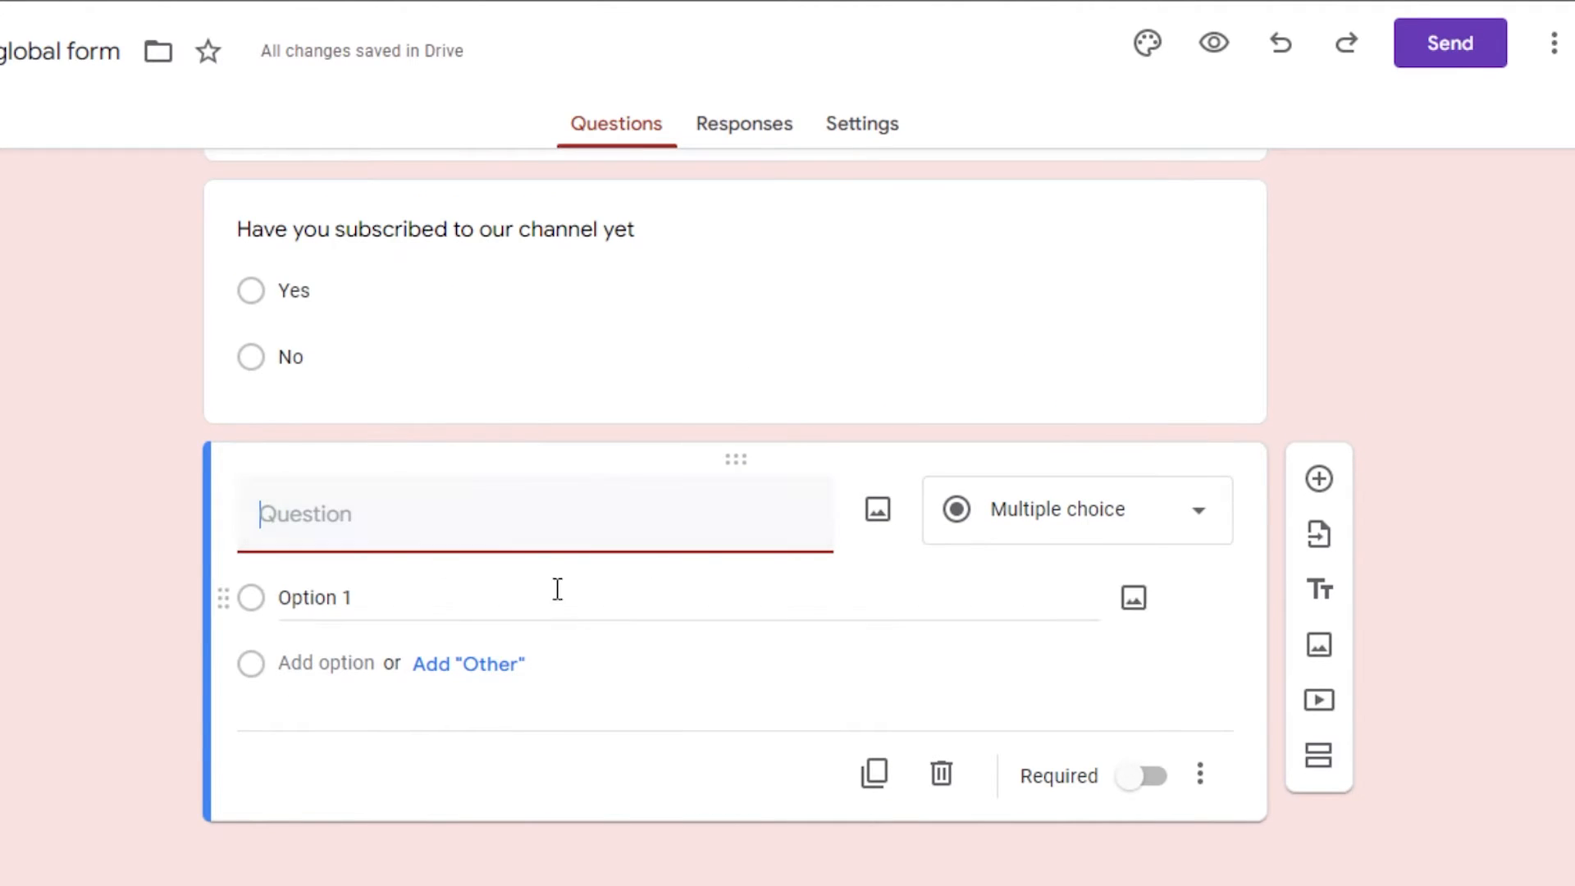
{"action": "left_click", "coordinate": [1129, 534]}
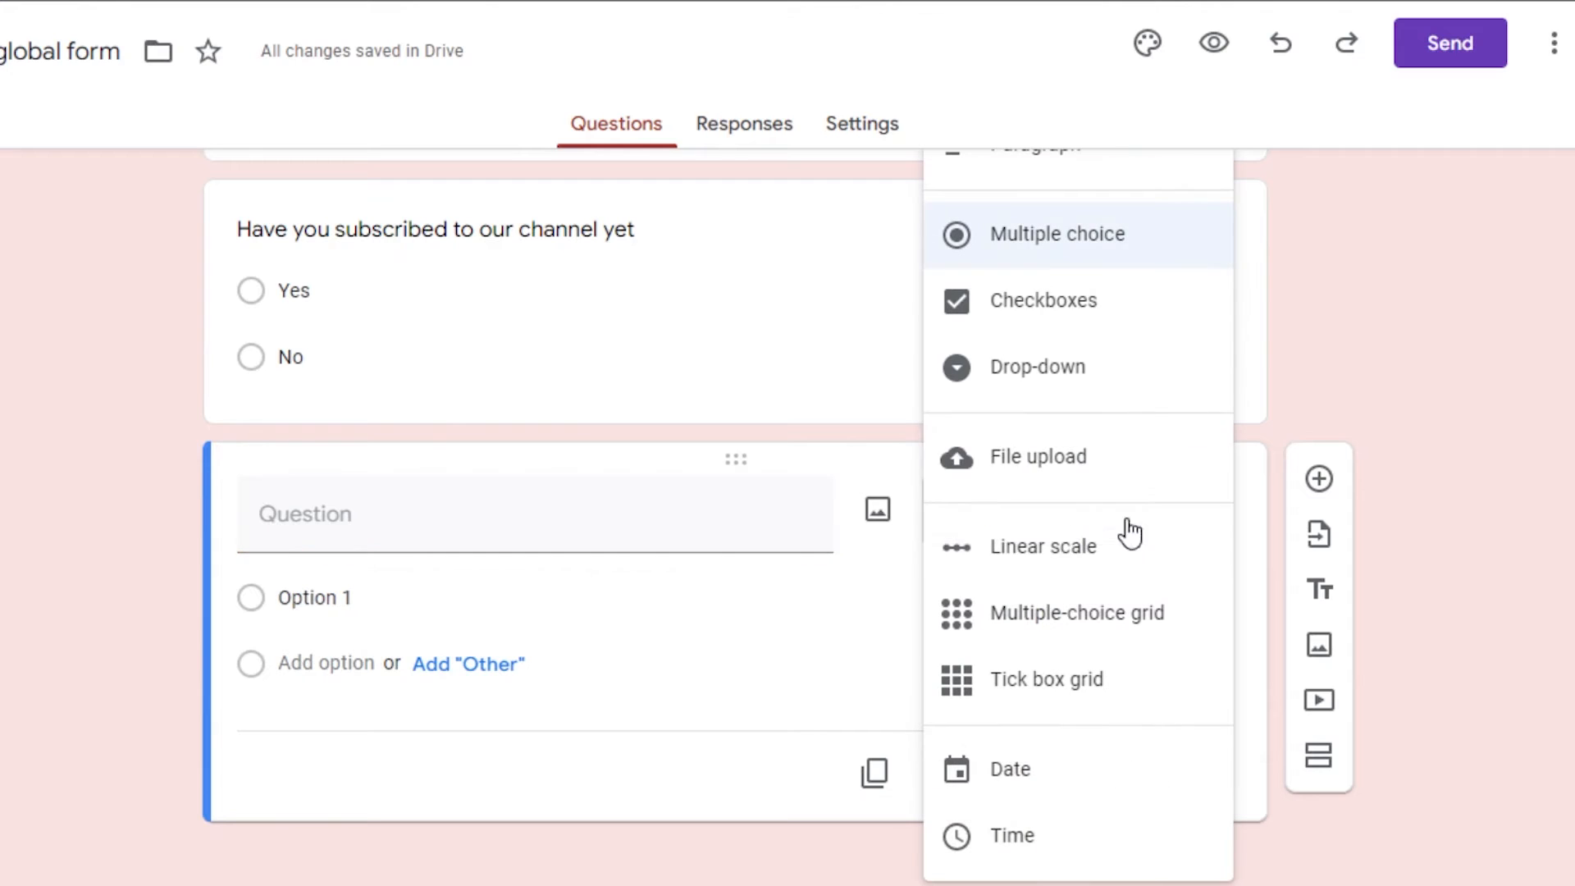
{"action": "left_click", "coordinate": [1060, 371]}
{"action": "left_click", "coordinate": [510, 525]}
{"action": "type", "text": "Have you seen this video"}
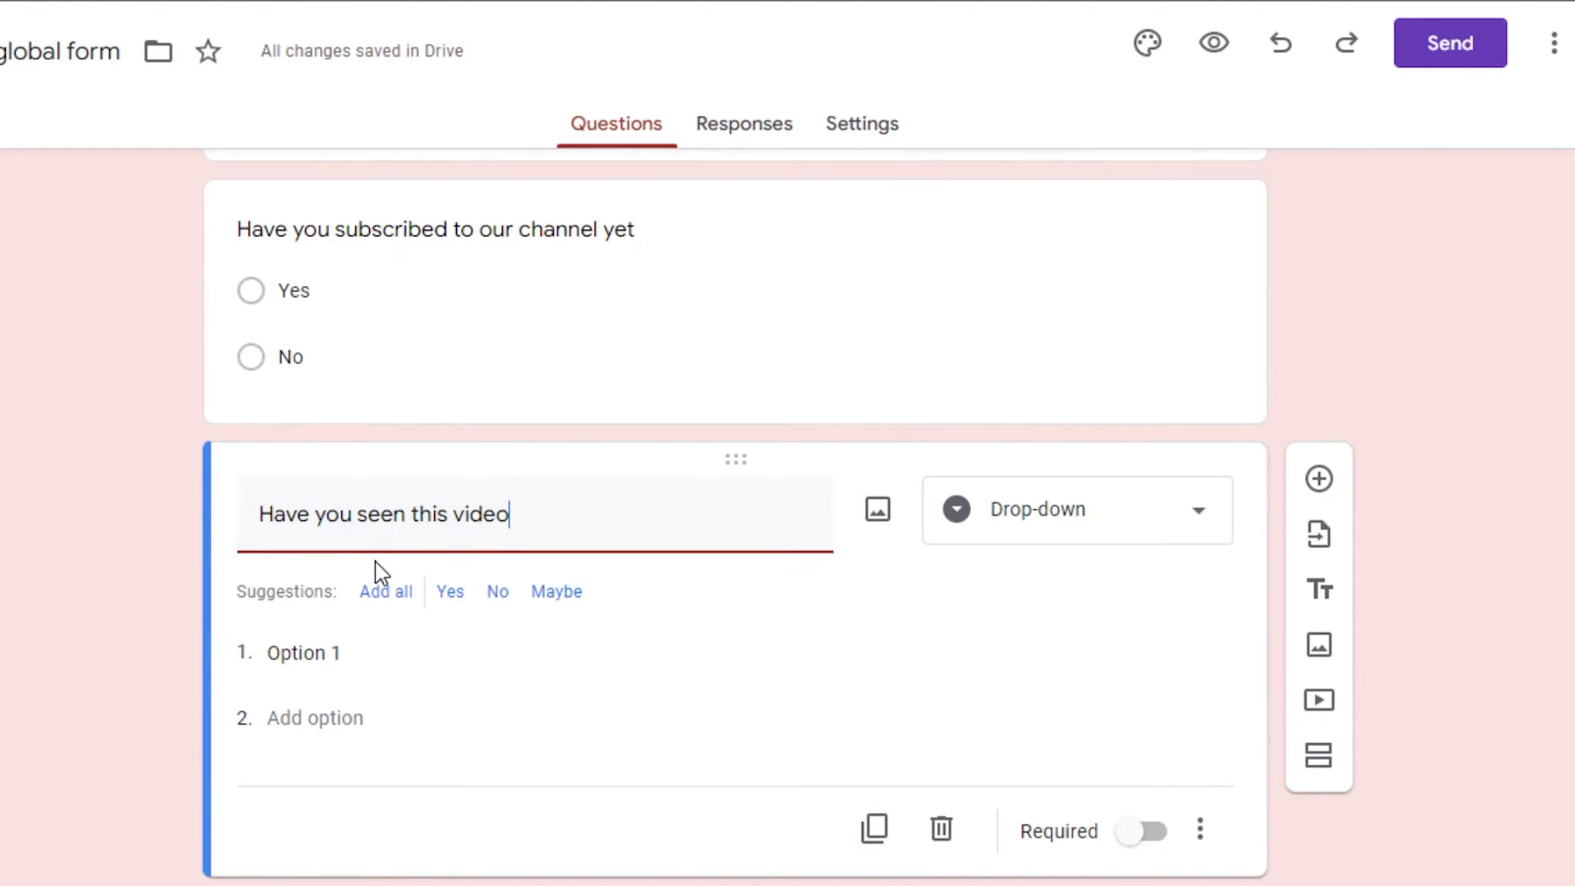
{"action": "left_click", "coordinate": [453, 594]}
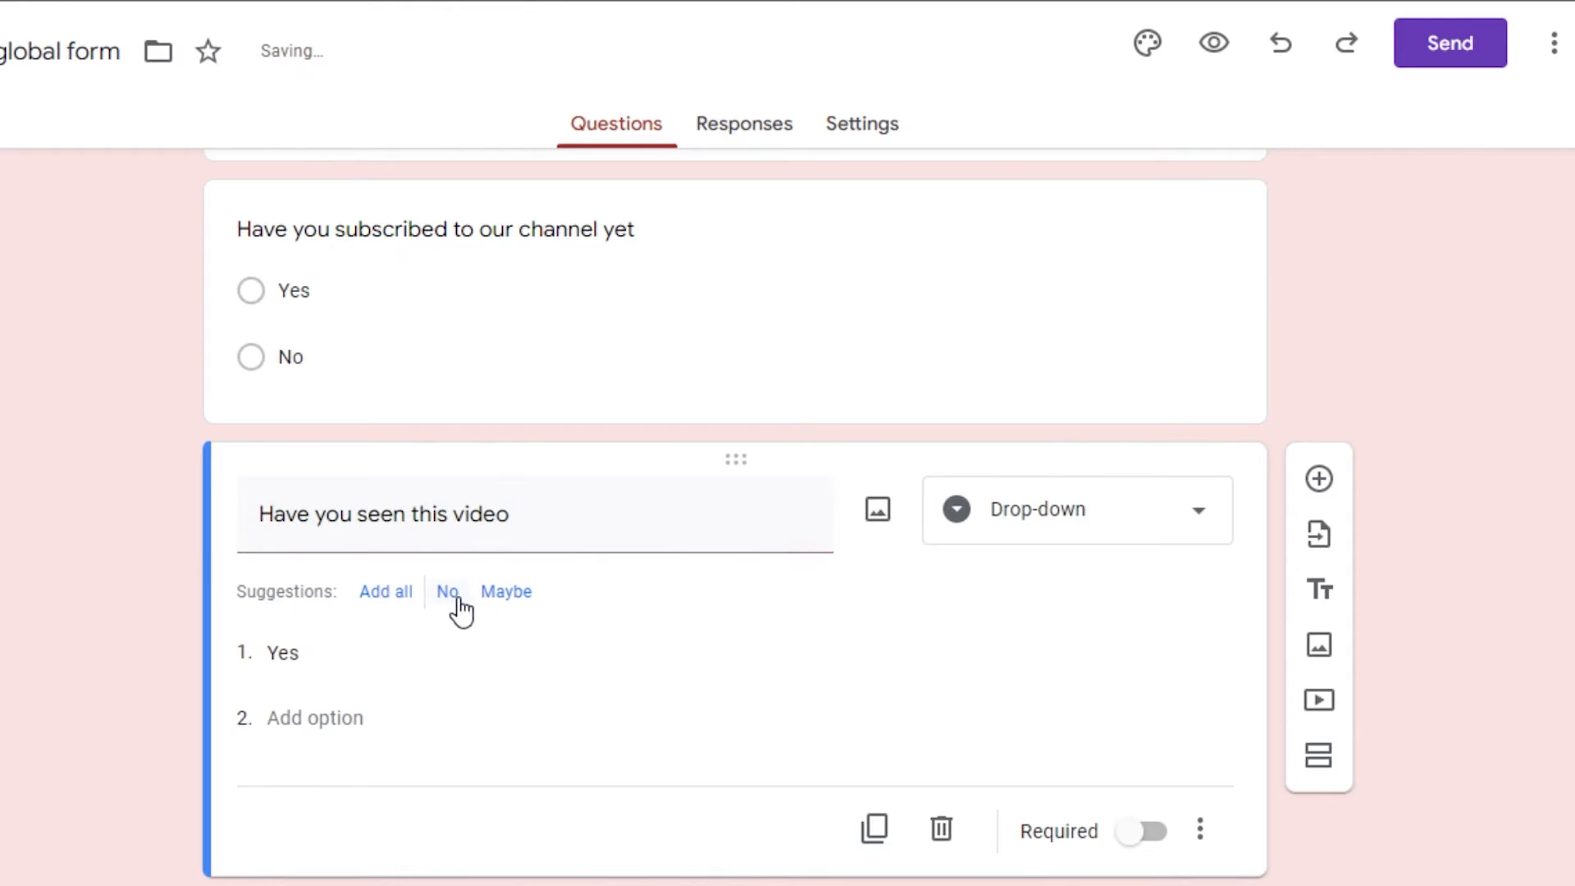
{"action": "left_click", "coordinate": [455, 605]}
- Insert the YouTube video "HOW TO USE JIRA" below the drop-down question, finding it with the copied video link
{"action": "scroll", "coordinate": [735, 516], "scroll_direction": "down", "scroll_amount": 1}
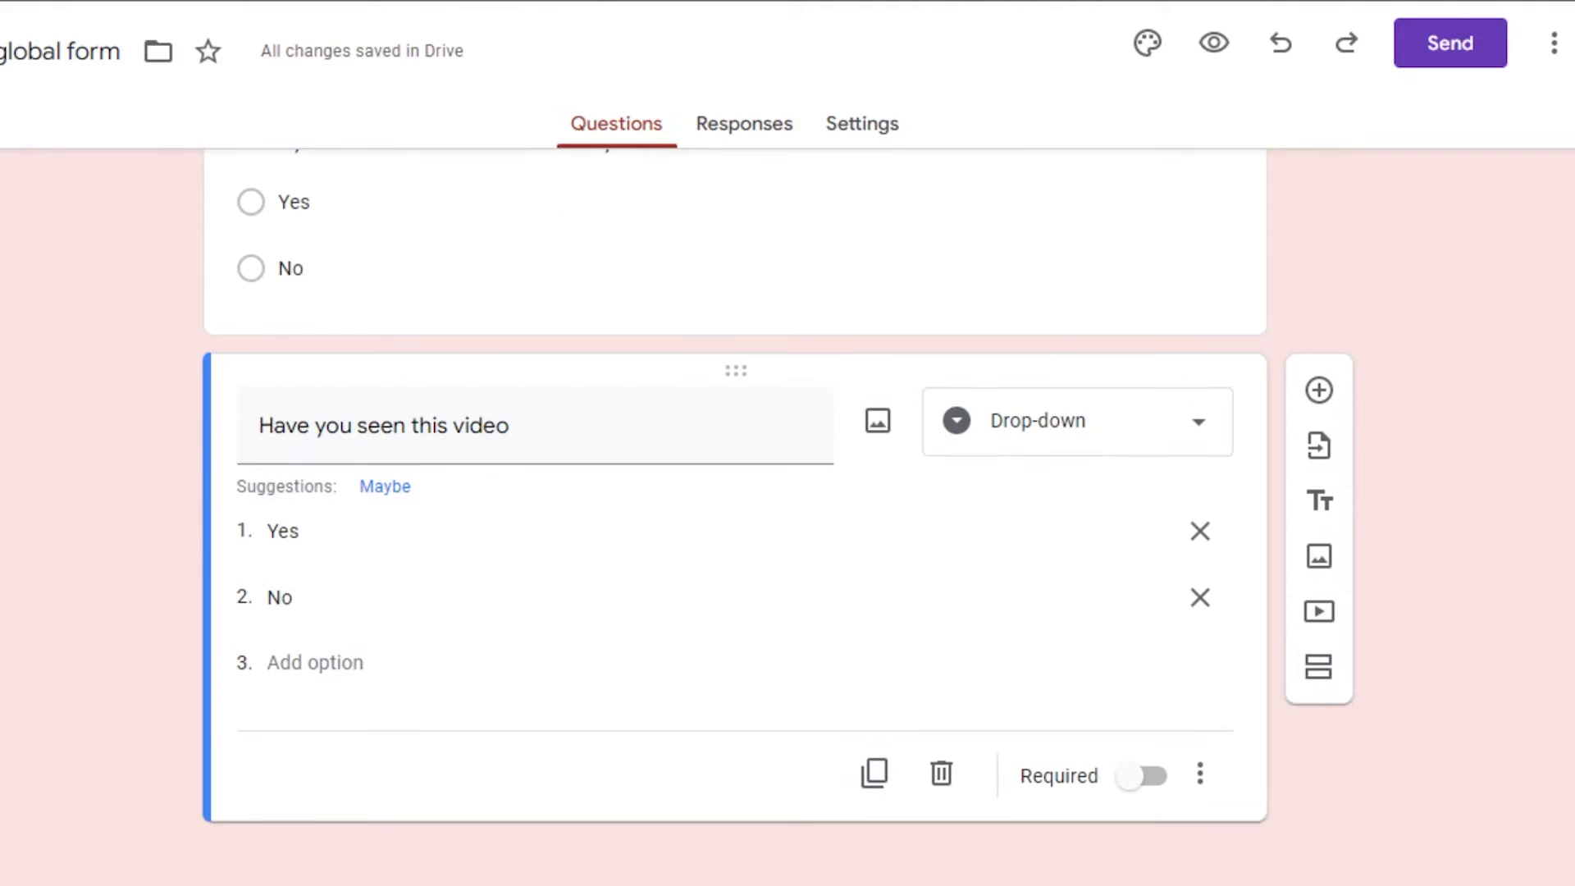
{"action": "left_click", "coordinate": [1318, 621]}
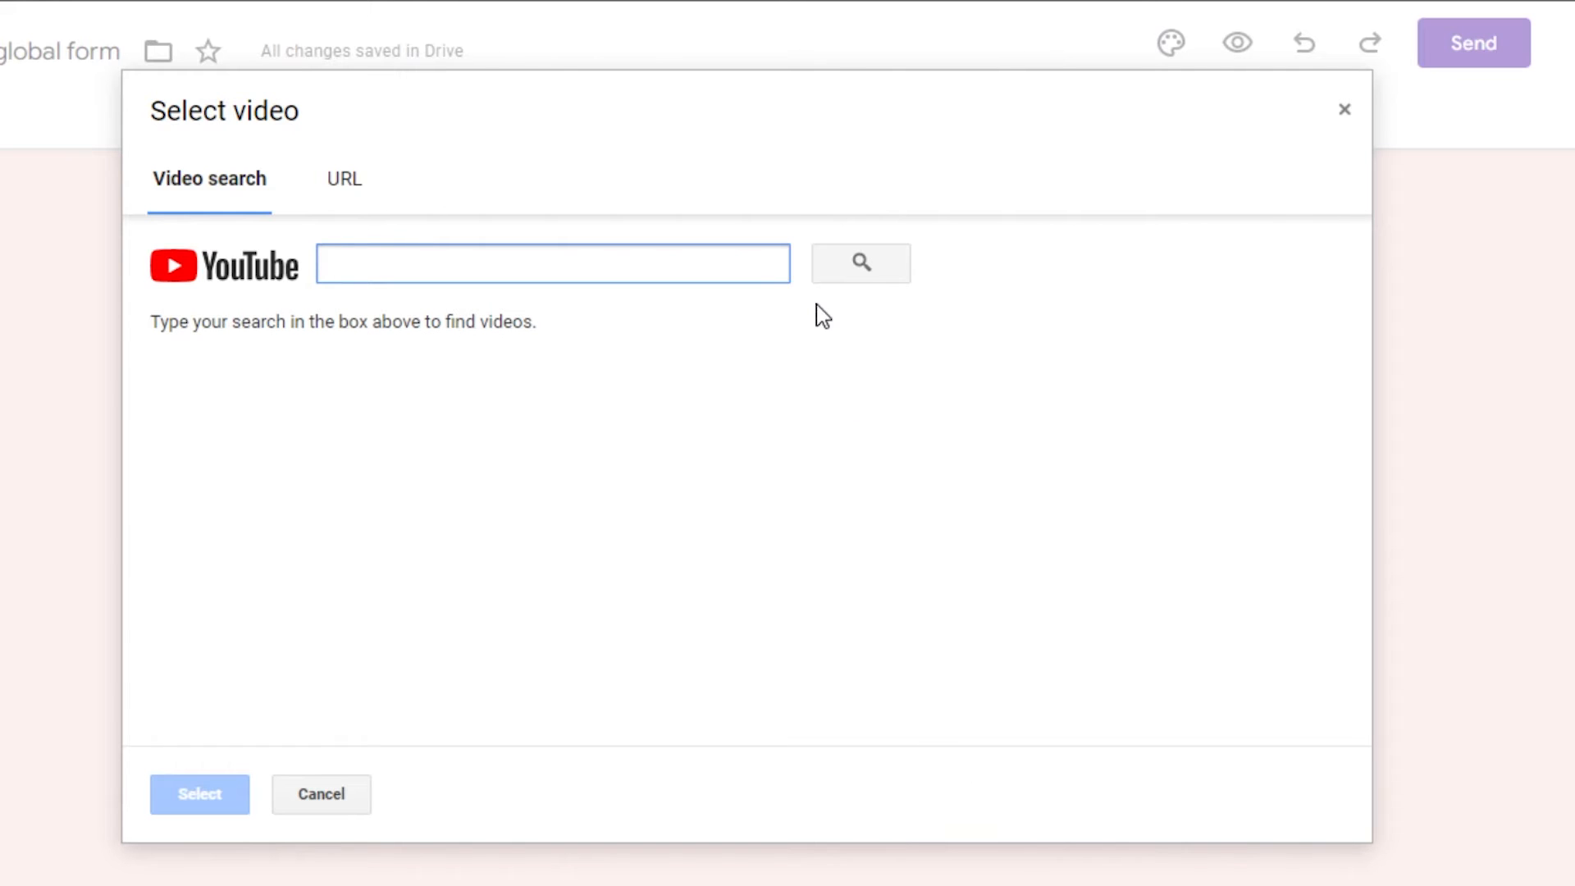
{"action": "right_click", "coordinate": [633, 262]}
{"action": "left_click", "coordinate": [694, 471]}
{"action": "left_click", "coordinate": [887, 270]}
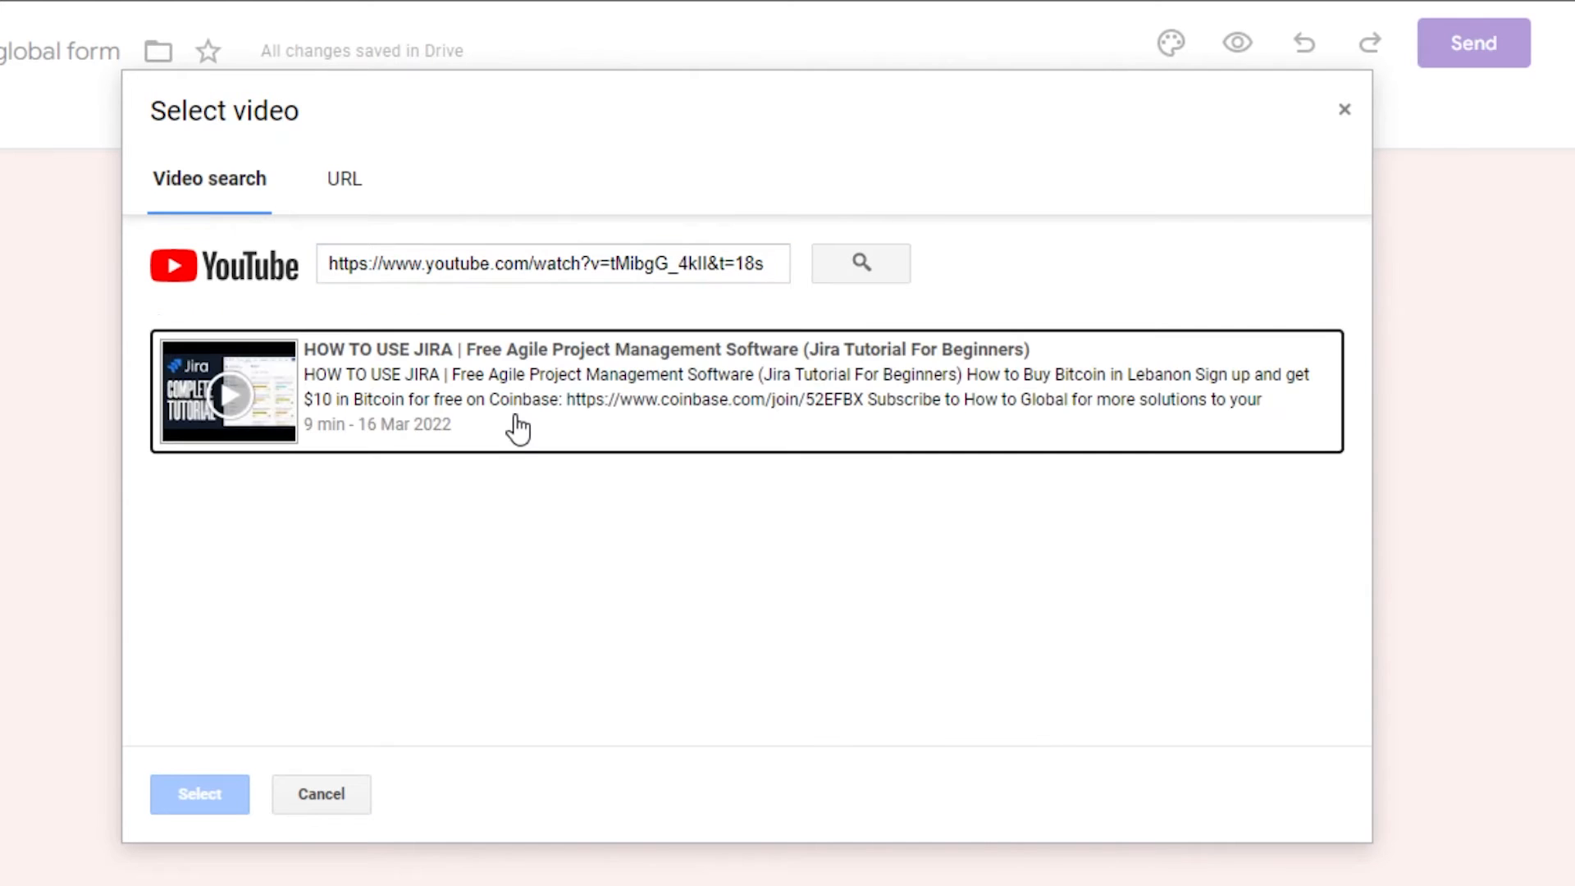
{"action": "left_click", "coordinate": [513, 426]}
{"action": "left_click", "coordinate": [204, 794]}
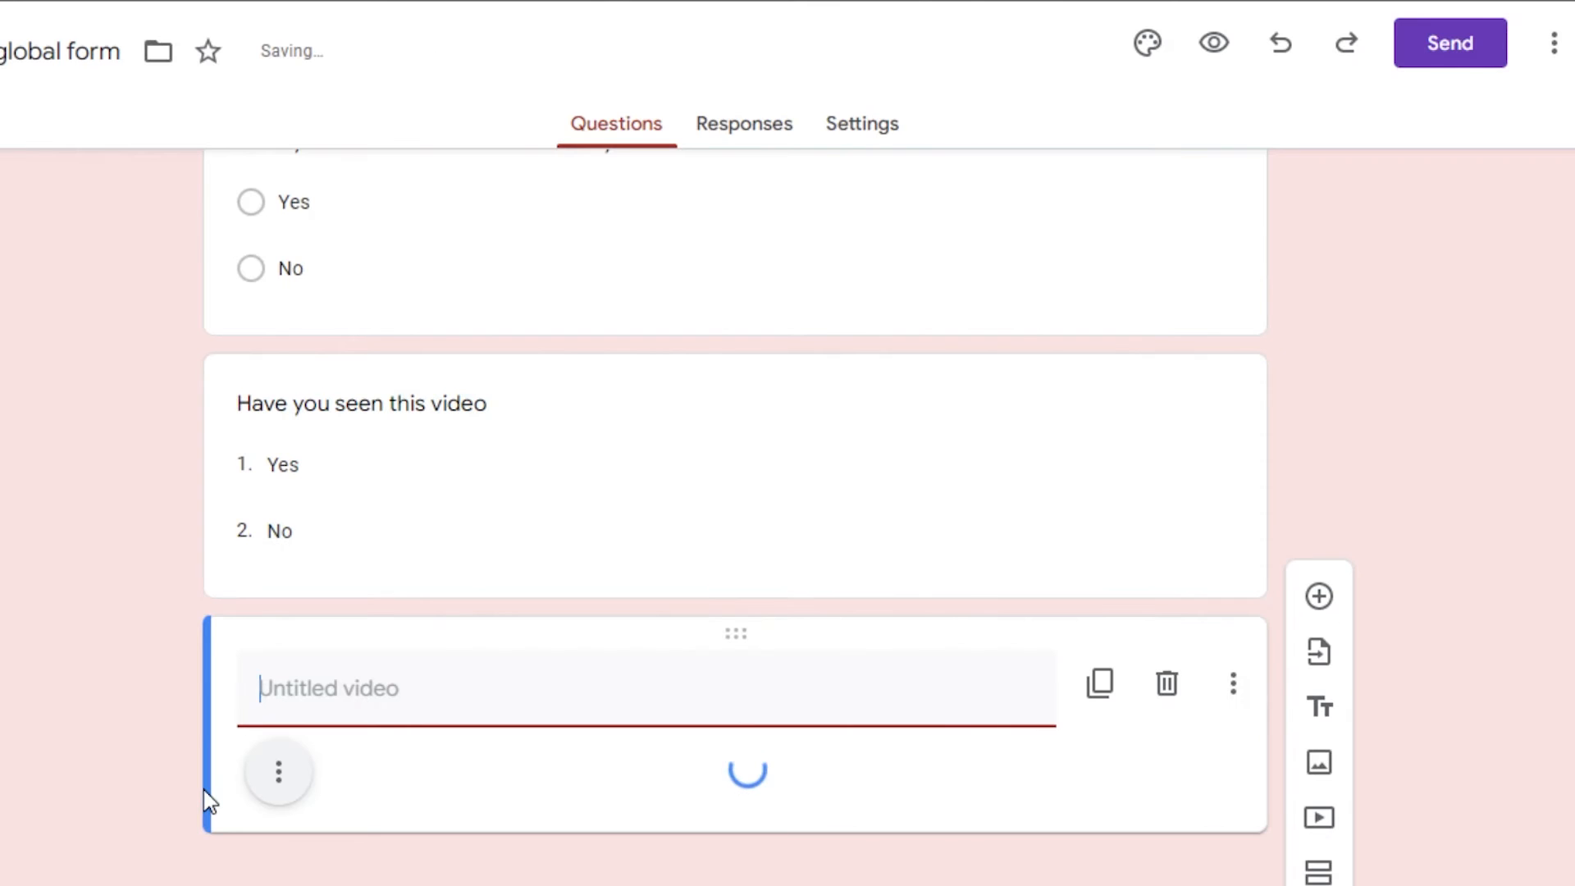
- Title the inserted video "OURLATEST VIDEO"
{"action": "scroll", "coordinate": [450, 720], "scroll_direction": "up", "scroll_amount": 4}
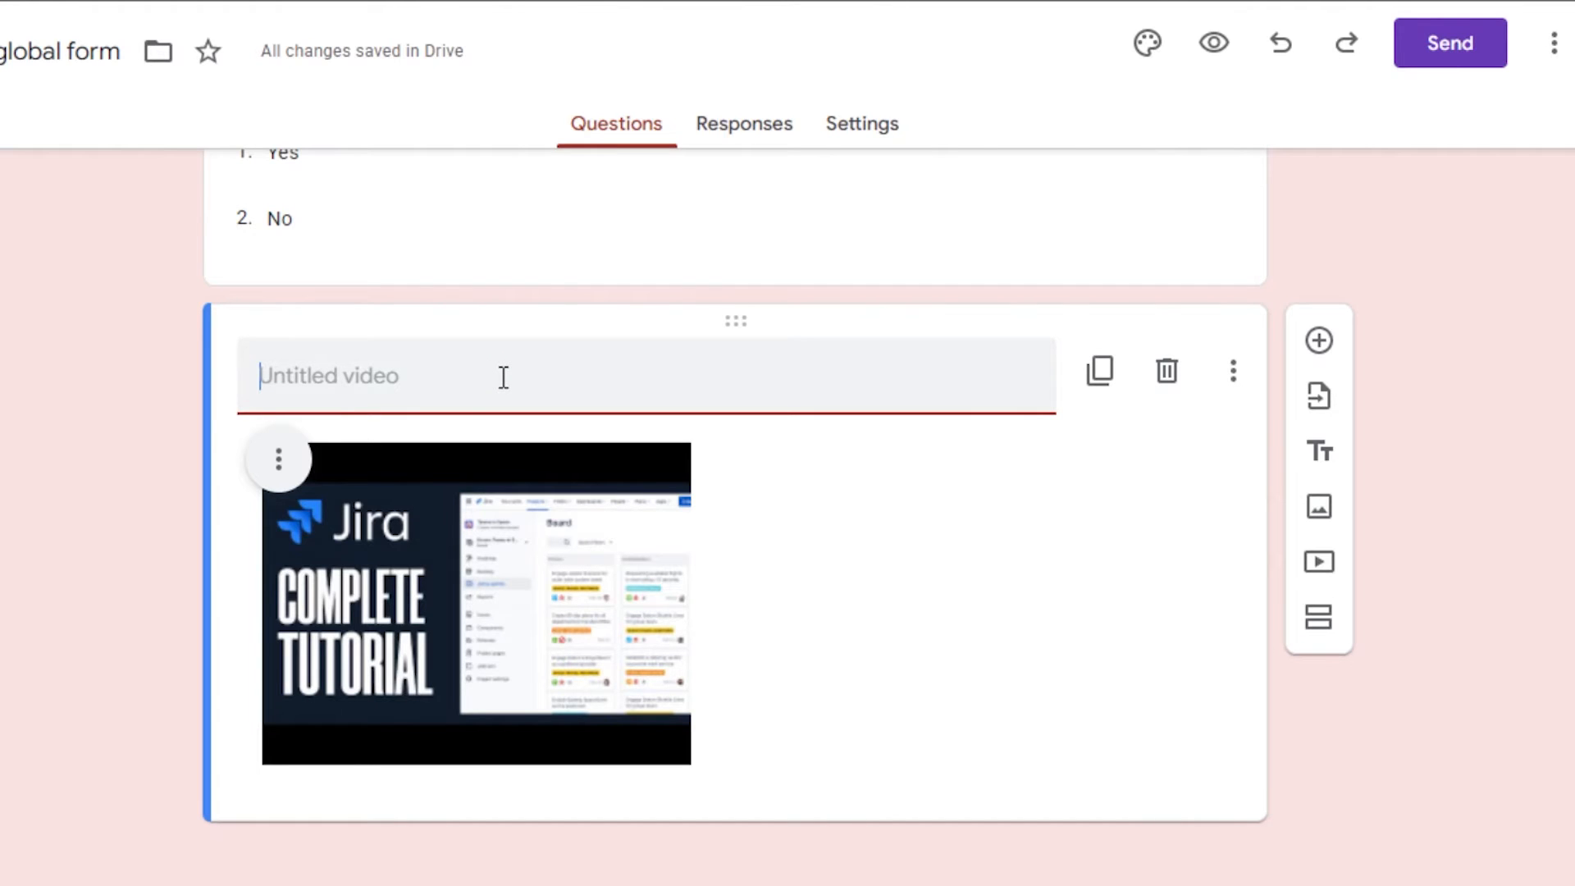
{"action": "type", "text": "OURLATEST VIDEO"}
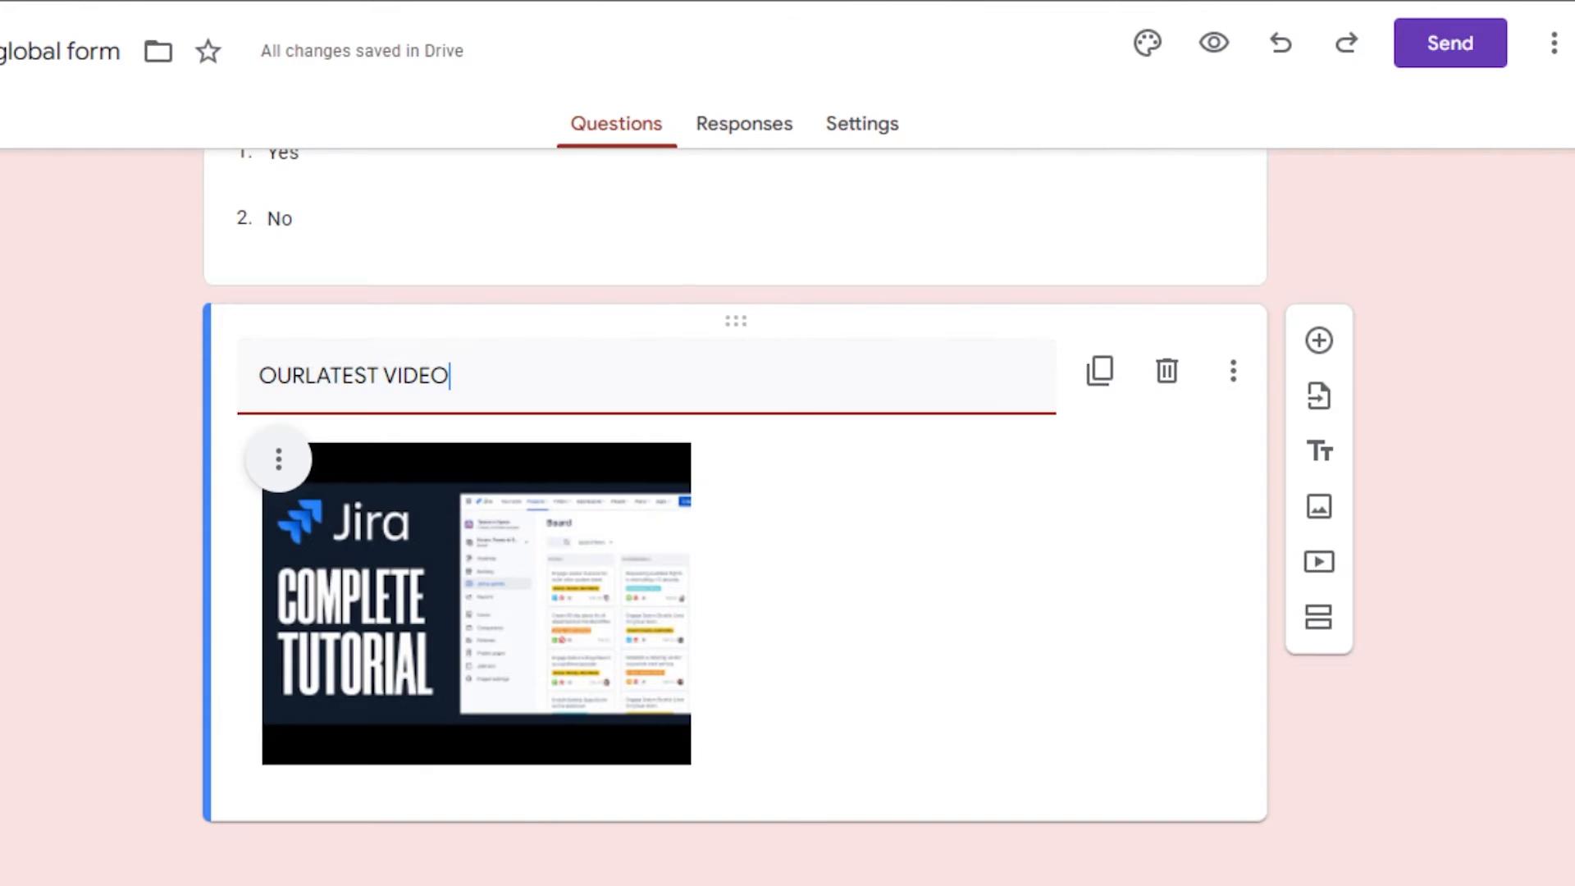
{"action": "scroll", "coordinate": [1178, 401], "scroll_direction": "up", "scroll_amount": 3}
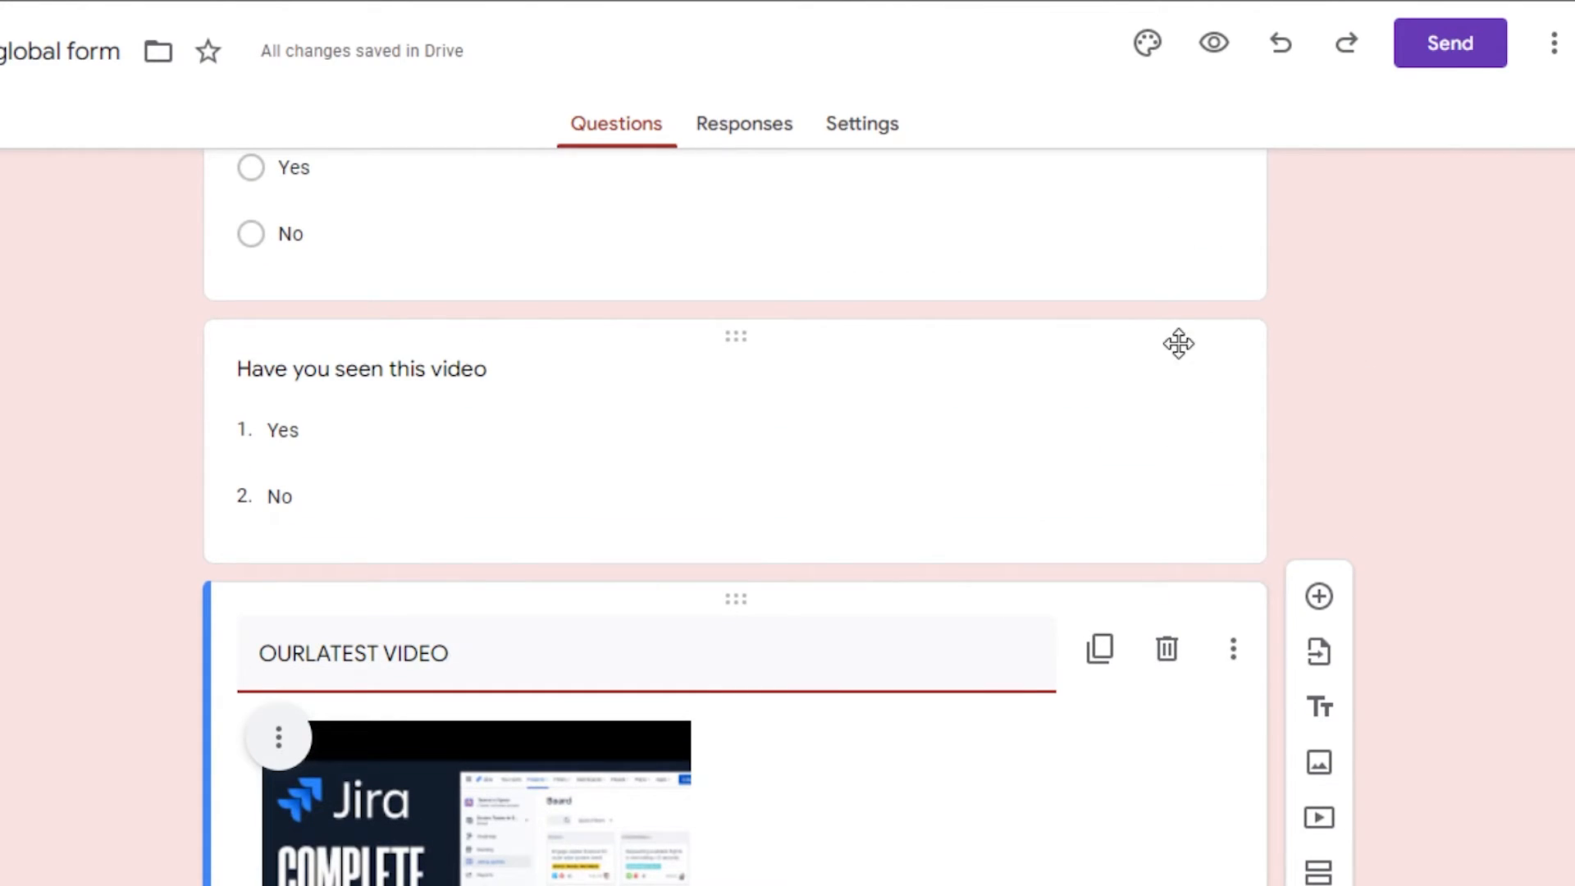
{"action": "scroll", "coordinate": [1318, 542], "scroll_direction": "down", "scroll_amount": 3}
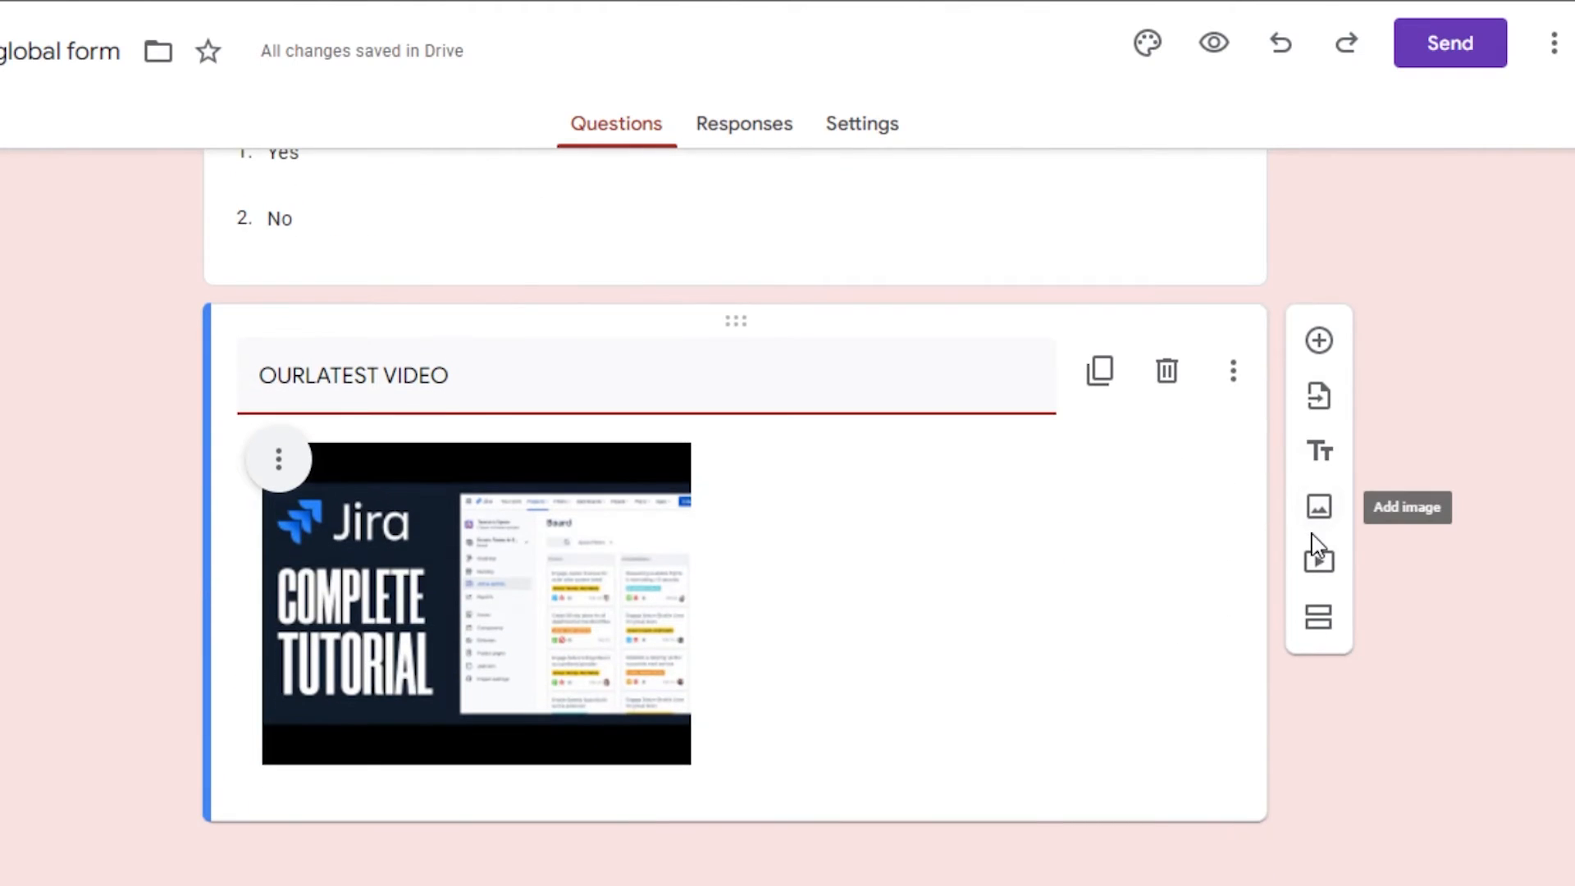
{"action": "scroll", "coordinate": [1318, 542], "scroll_direction": "up", "scroll_amount": 3}
{"action": "scroll", "coordinate": [1320, 492], "scroll_direction": "down", "scroll_amount": 3}
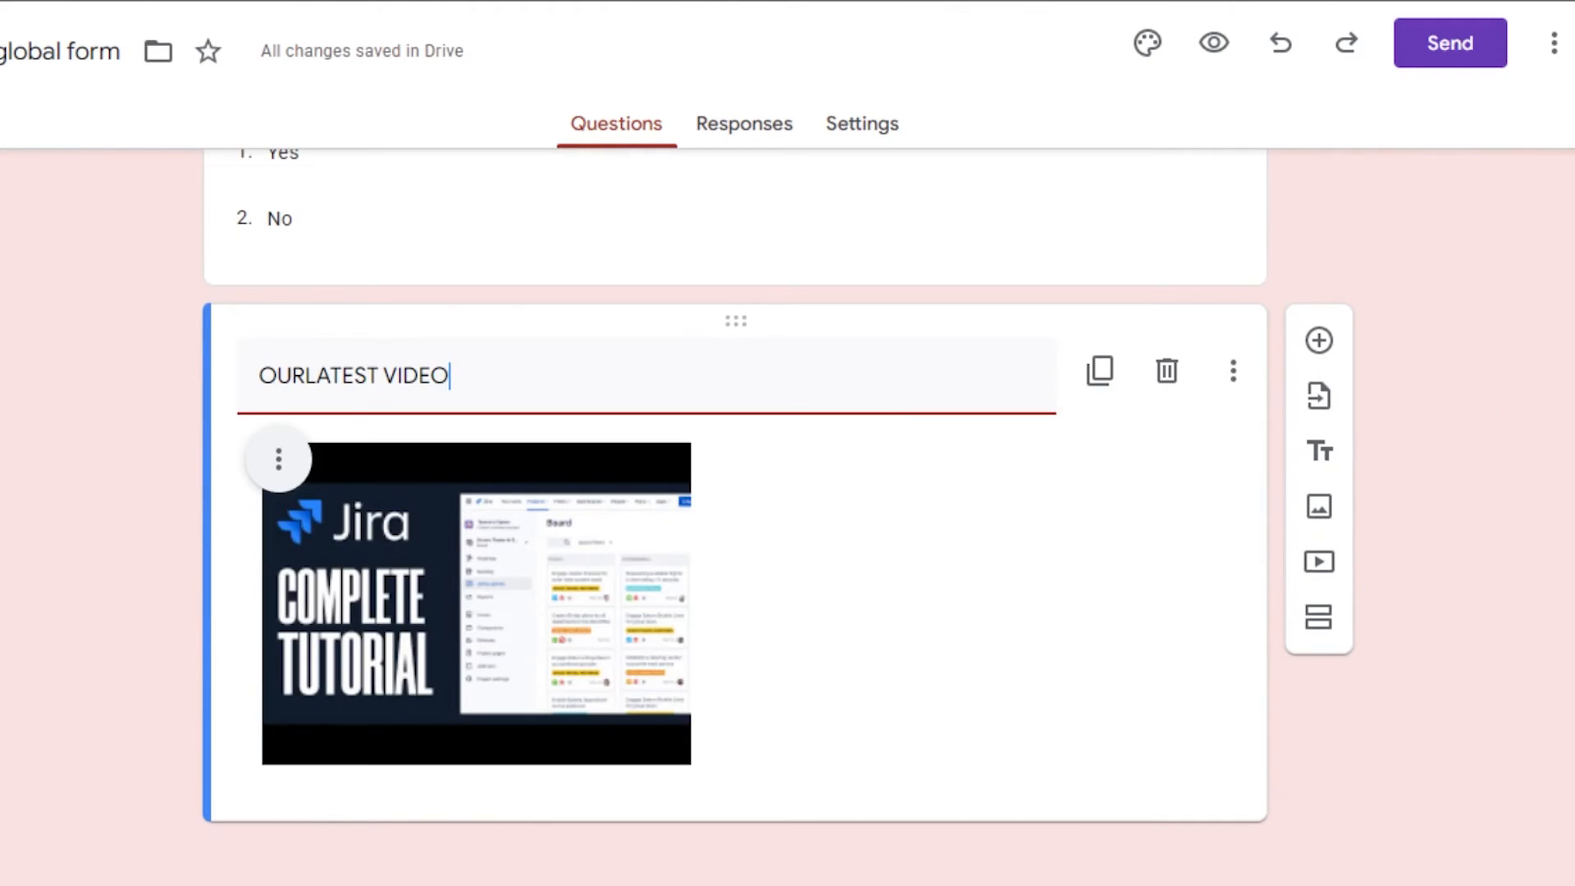
- Add a Checkboxes question "do you like it" with the answers Yes, No and Maybe, followed by a blank title and description block
{"action": "left_click", "coordinate": [1337, 359]}
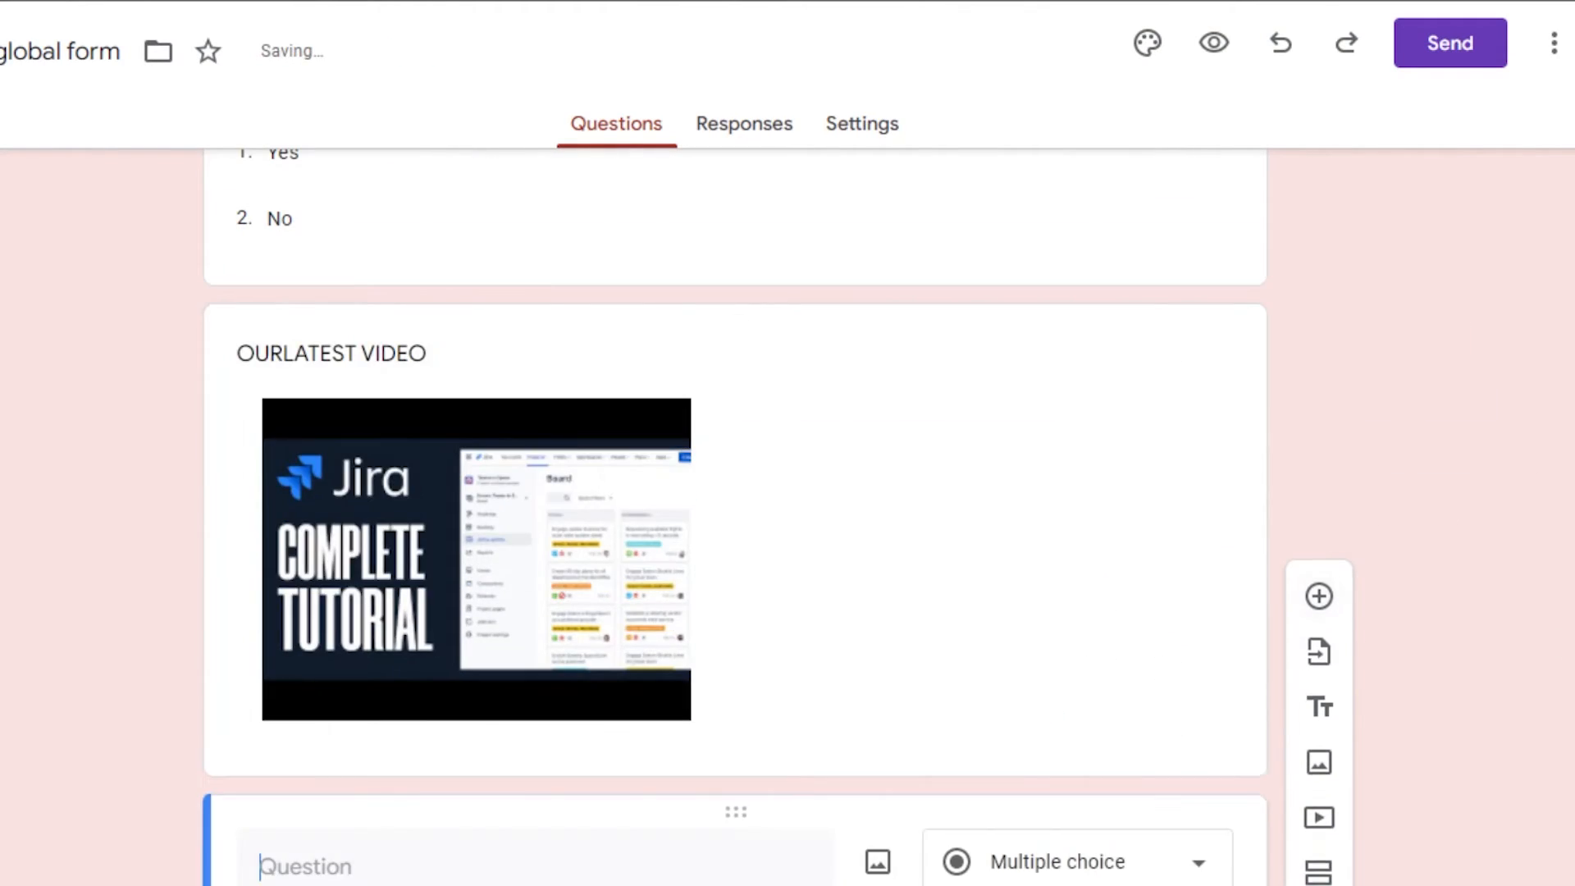
{"action": "left_click", "coordinate": [1085, 510]}
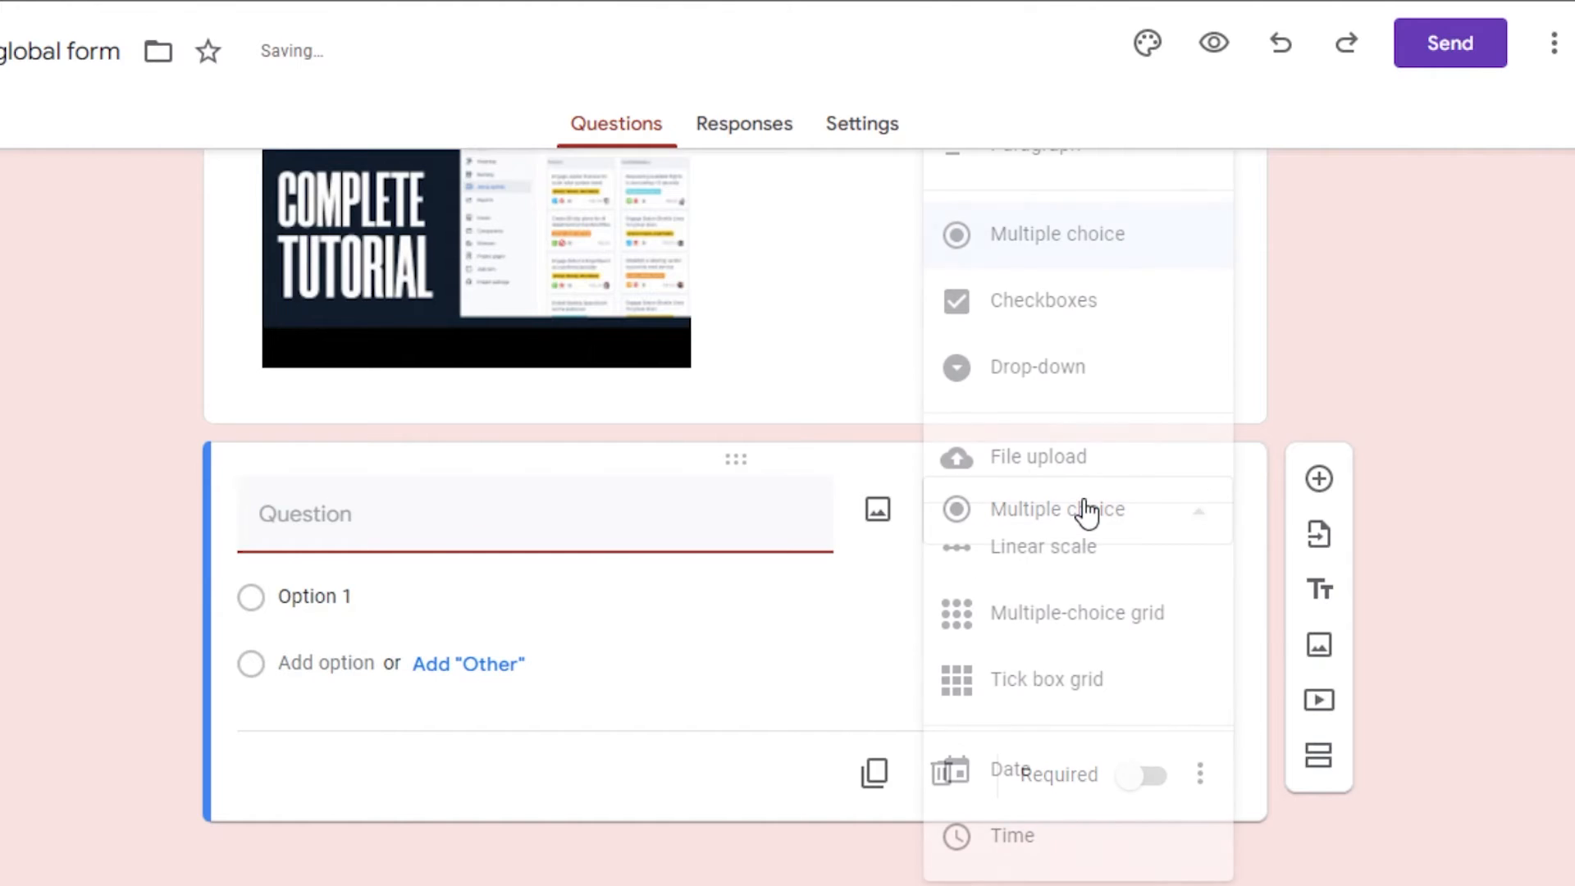
{"action": "left_click", "coordinate": [1041, 305]}
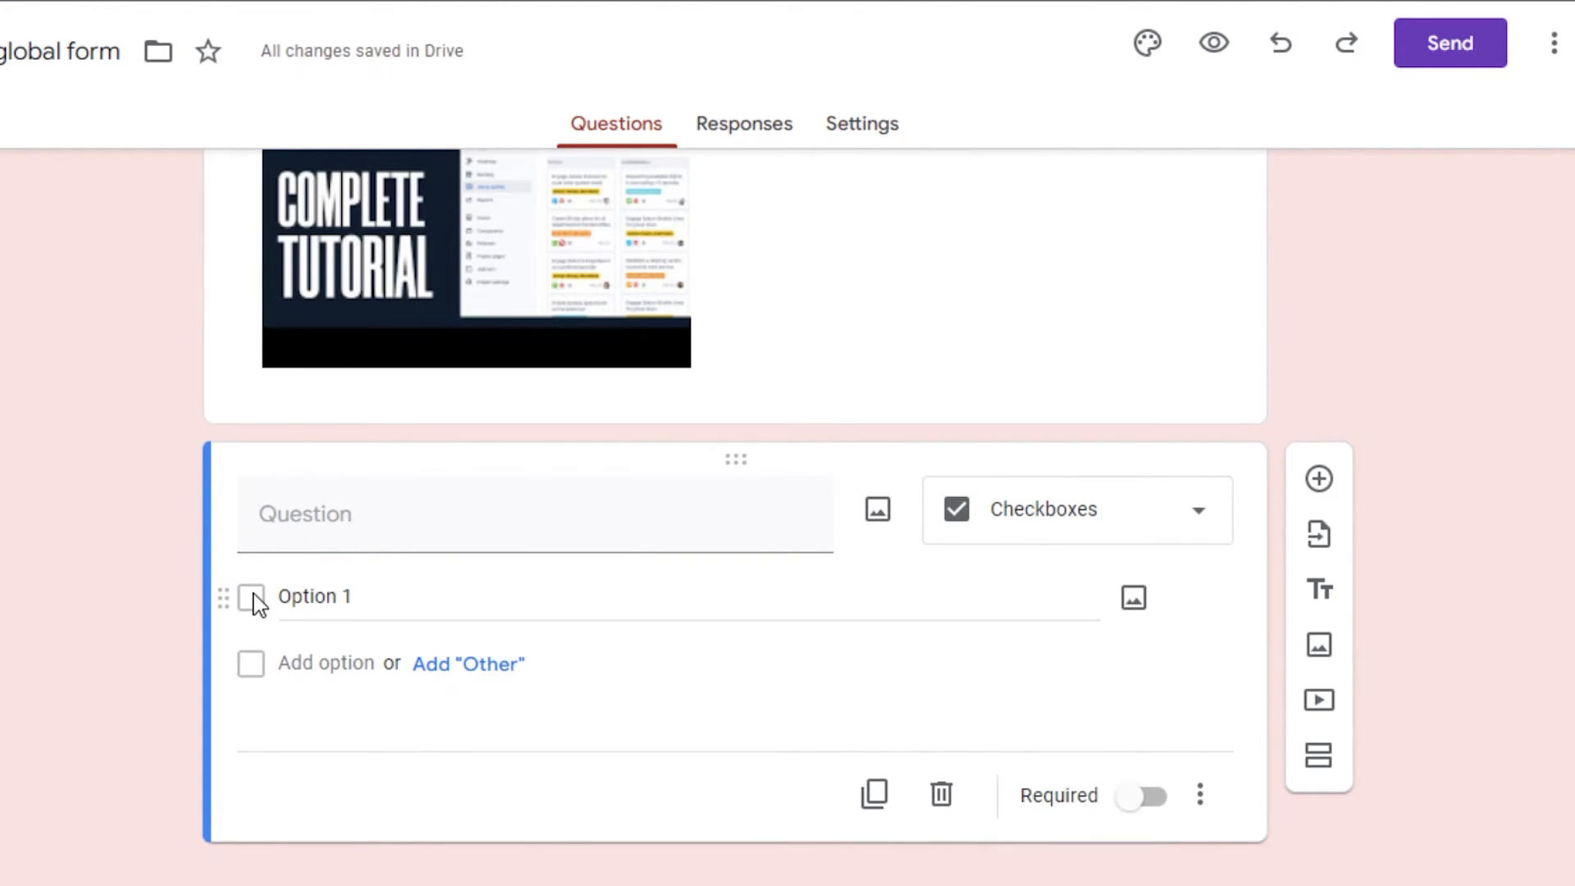
{"action": "left_click", "coordinate": [431, 517]}
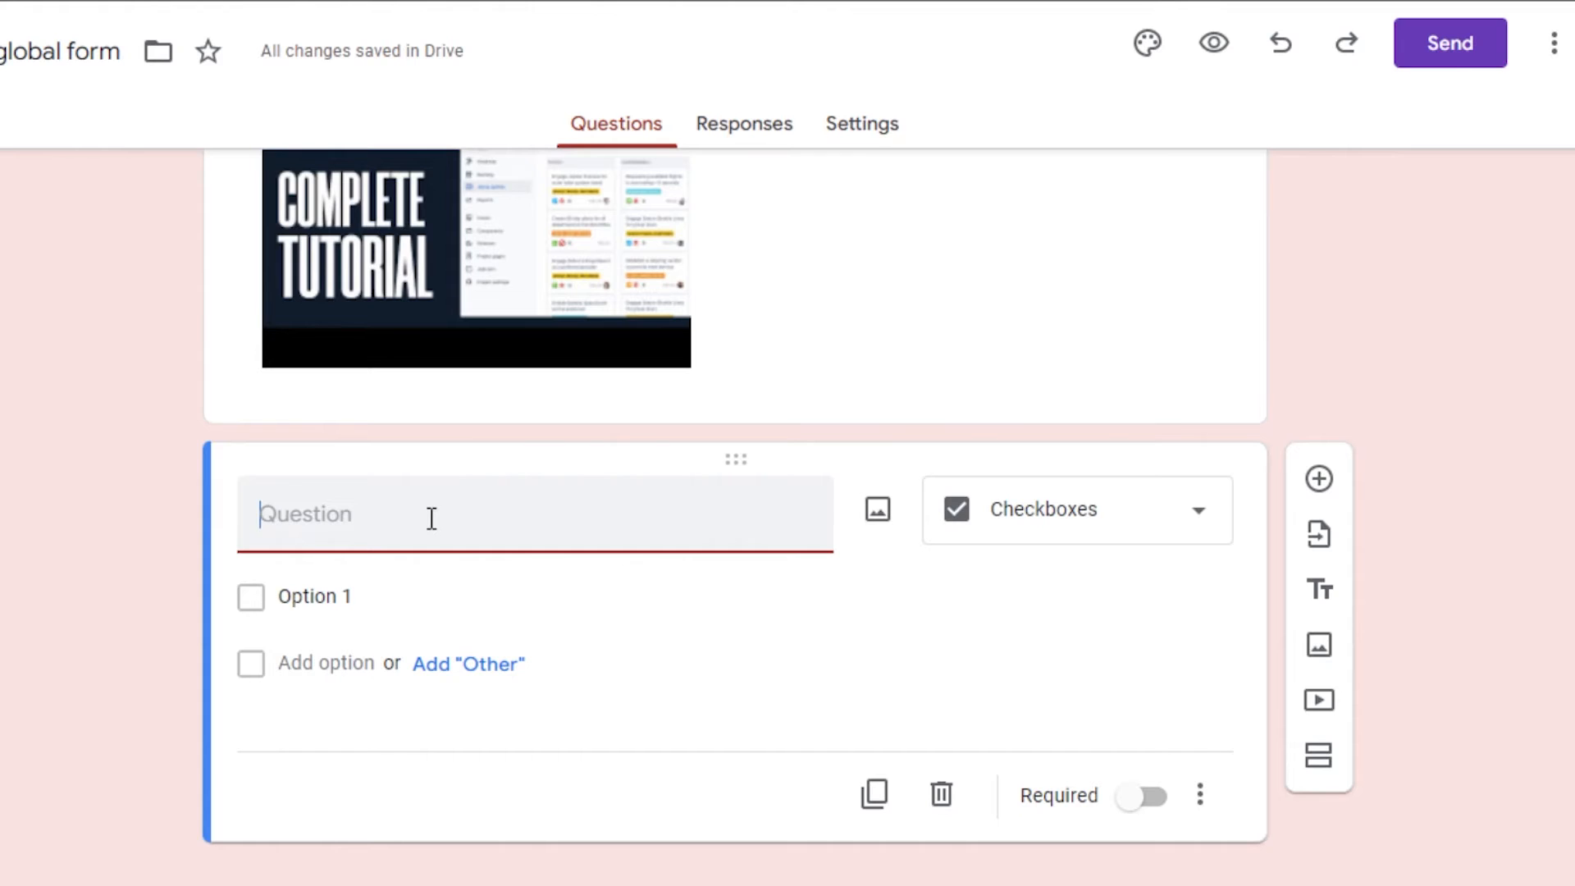
{"action": "type", "text": "do you like it"}
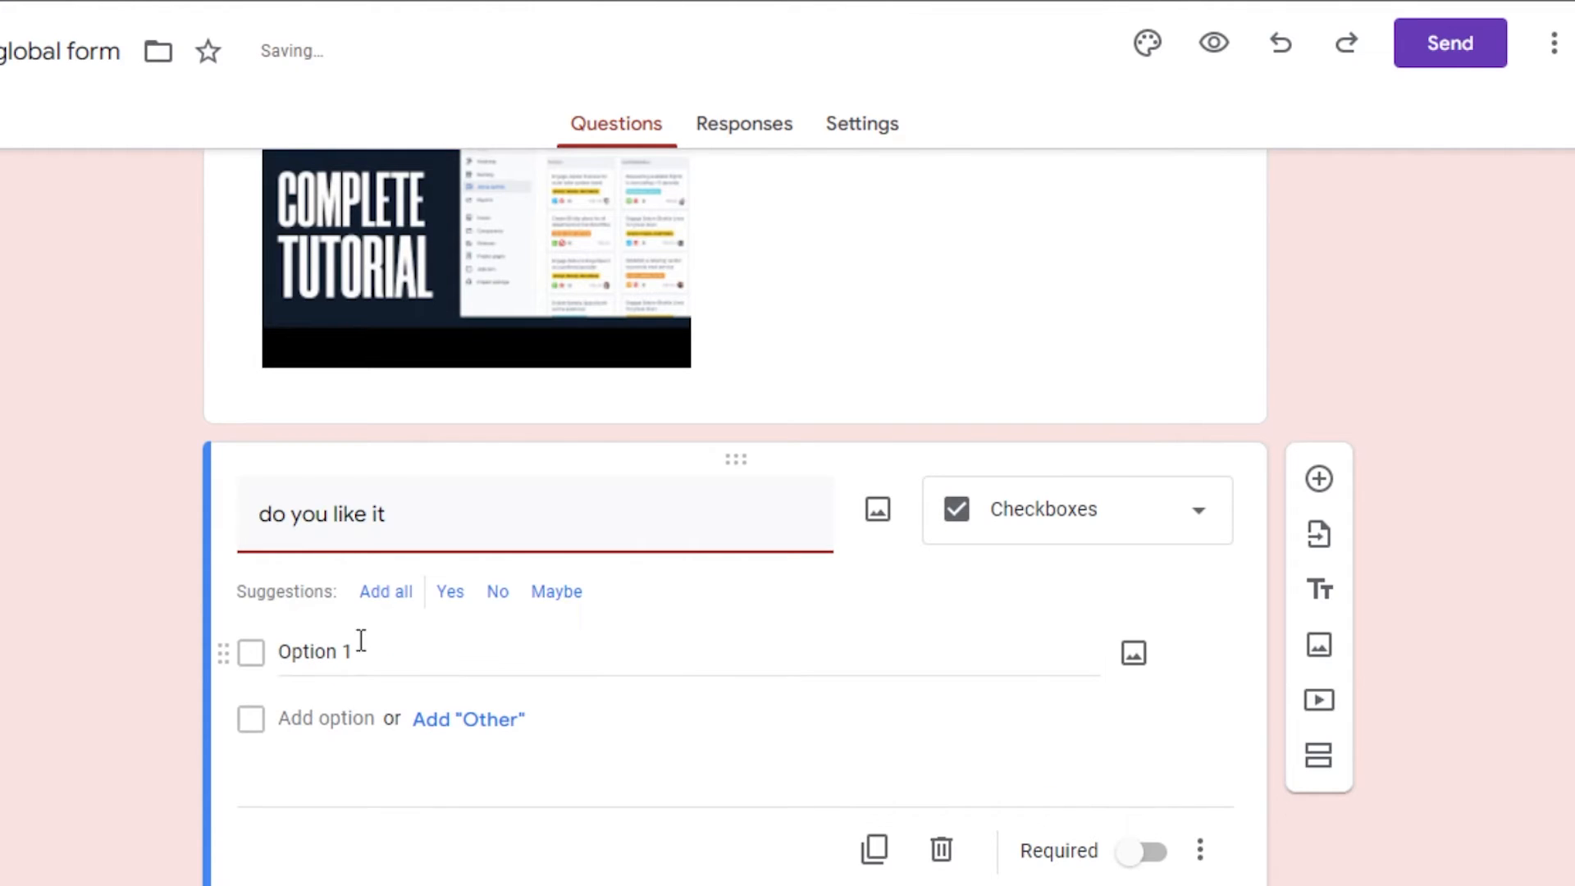
{"action": "left_click", "coordinate": [453, 597]}
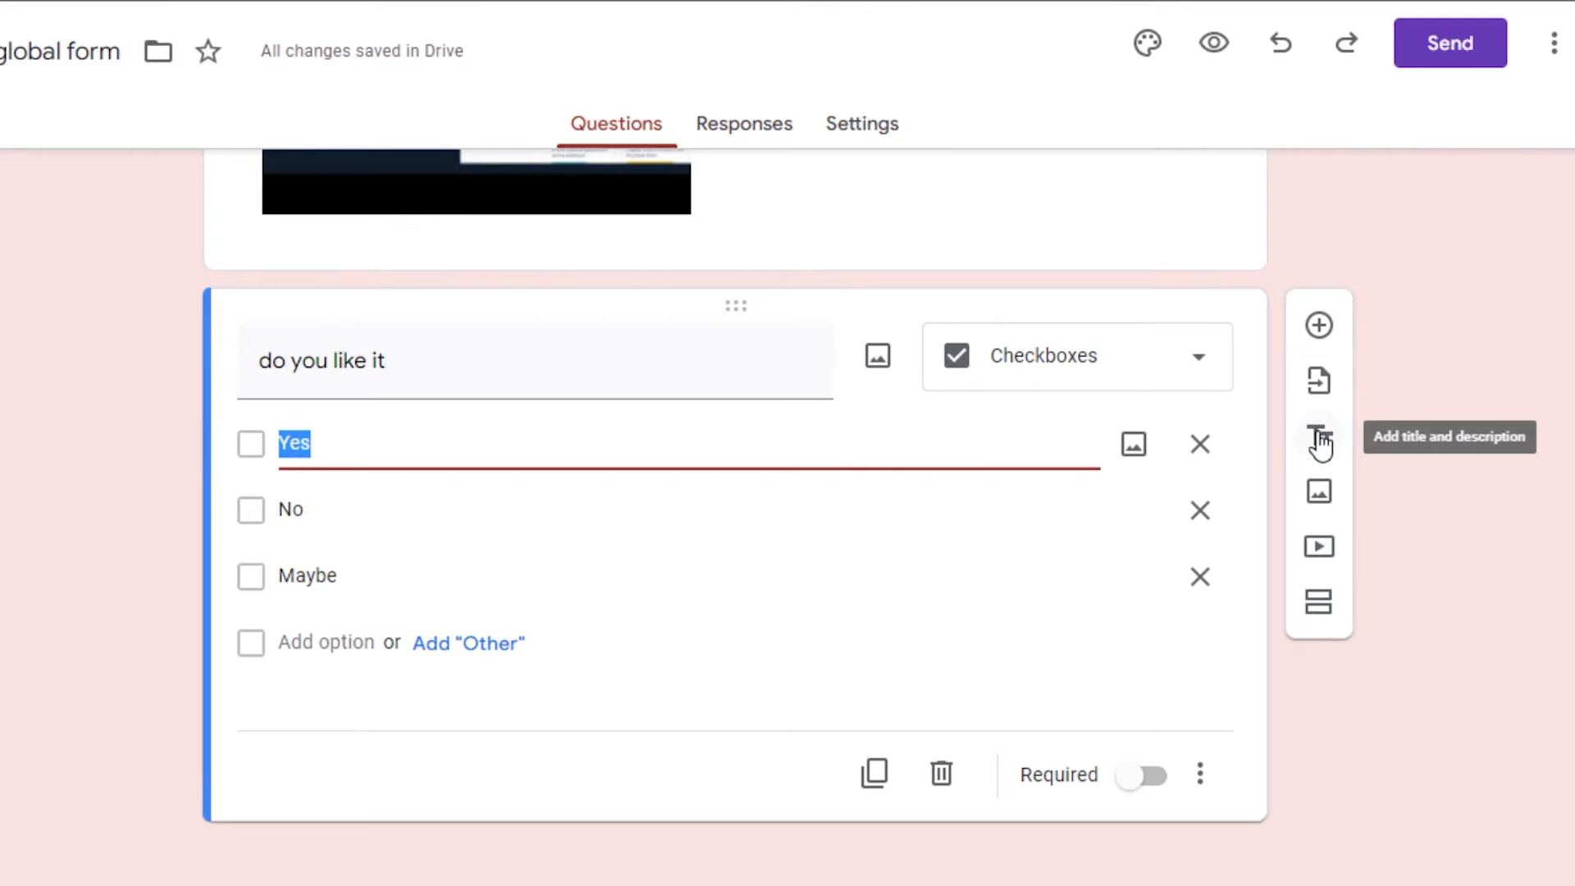
{"action": "left_click", "coordinate": [1321, 443]}
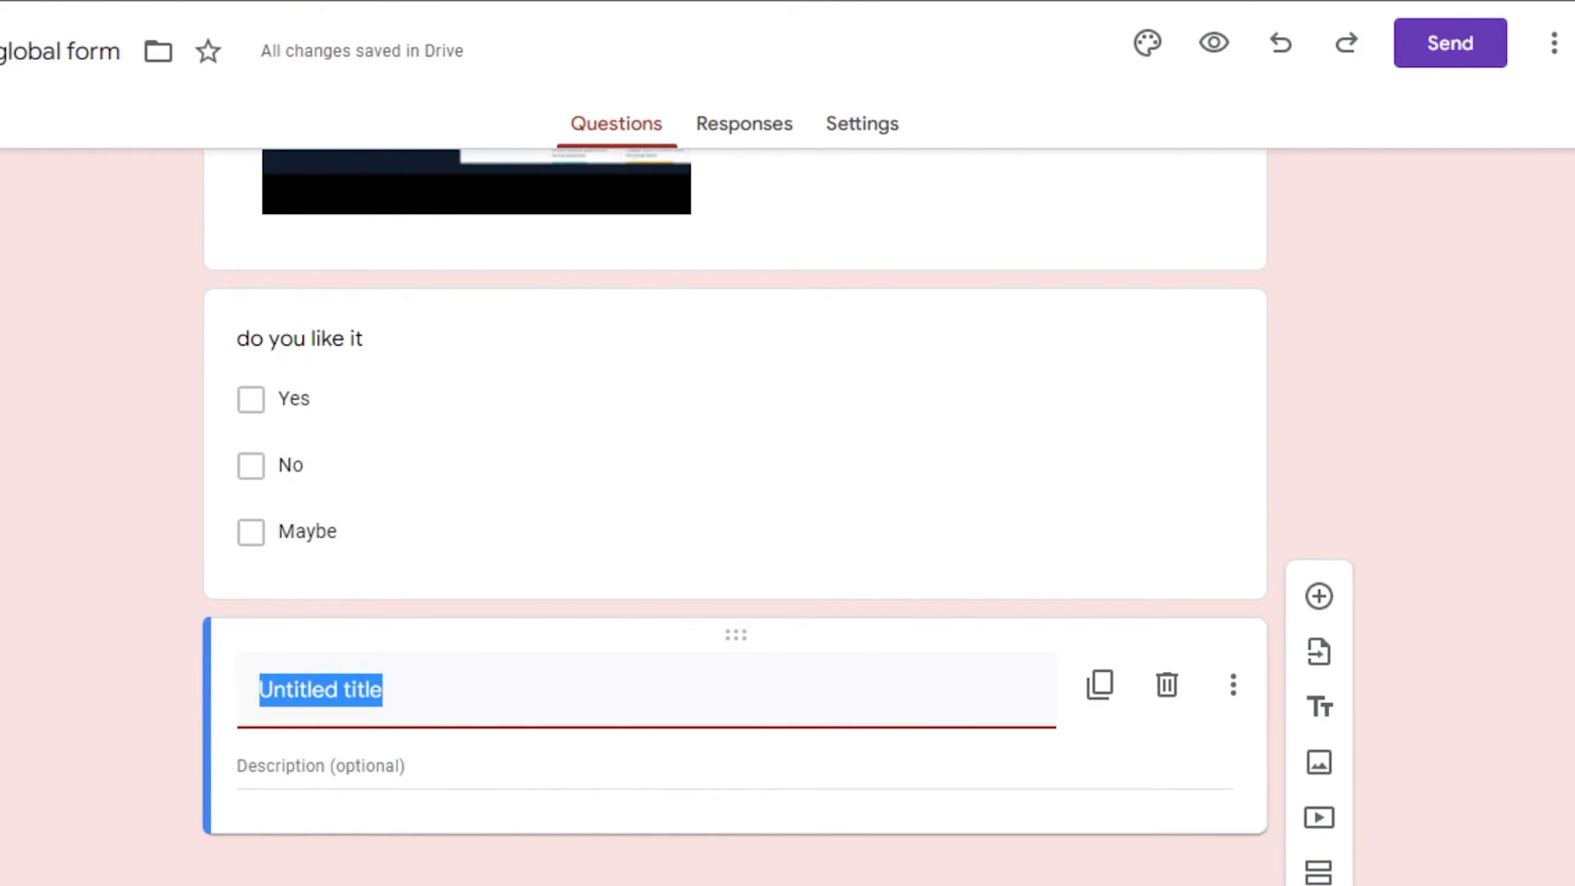
- Look over the whole form, from its header through the questions and video to the untitled title block
{"action": "scroll", "coordinate": [734, 516], "scroll_direction": "up", "scroll_amount": 8}
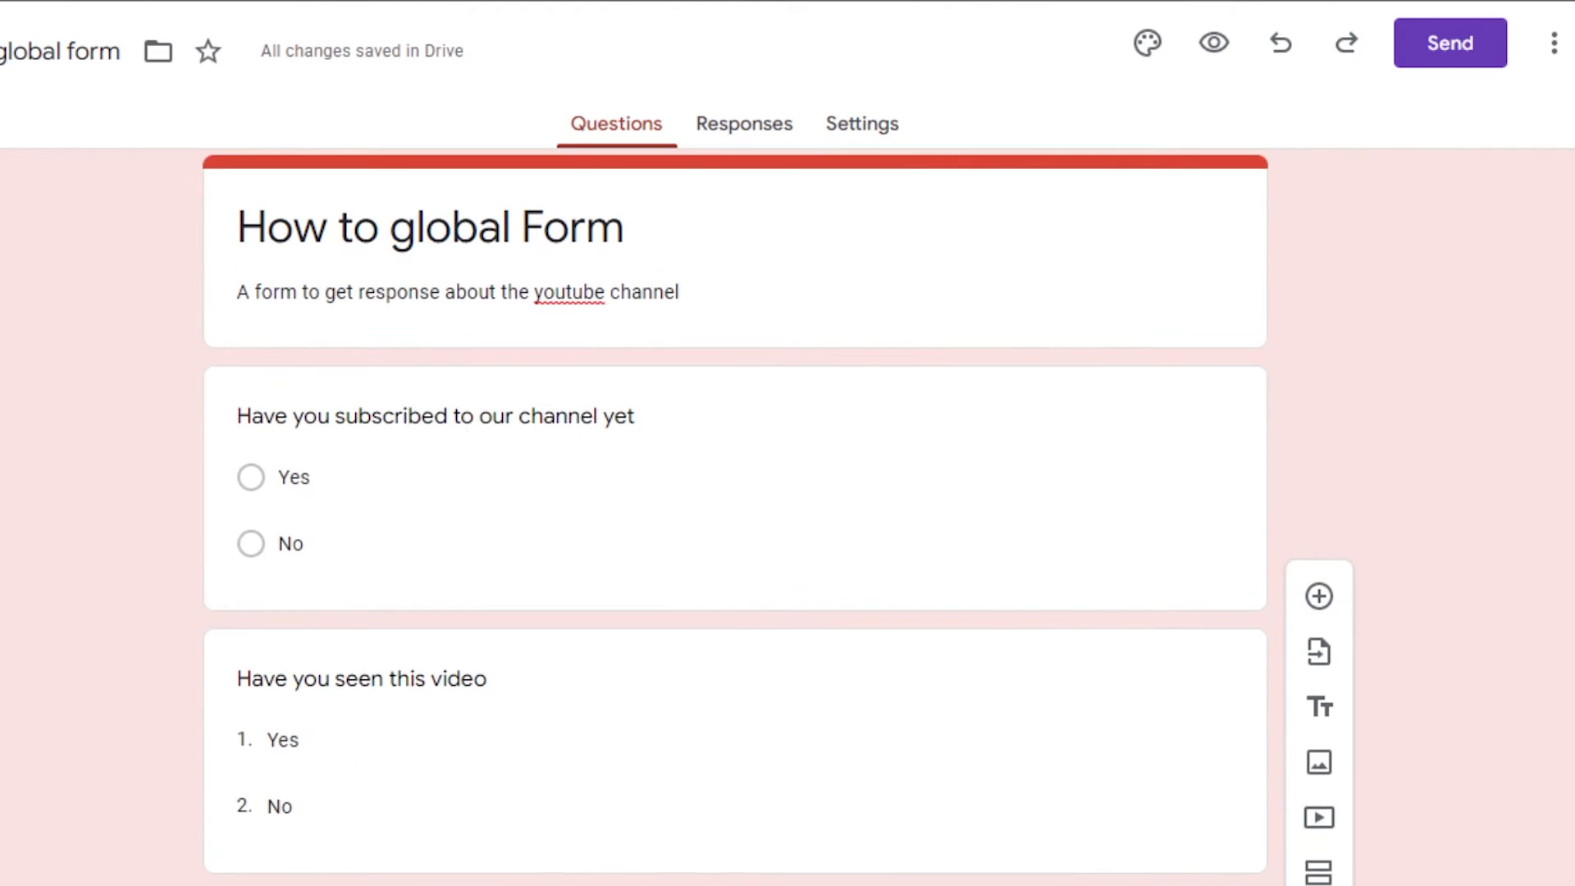
{"action": "scroll", "coordinate": [734, 517], "scroll_direction": "down", "scroll_amount": 7}
{"action": "scroll", "coordinate": [830, 239], "scroll_direction": "down", "scroll_amount": 2}
{"action": "scroll", "coordinate": [830, 239], "scroll_direction": "up", "scroll_amount": 12}
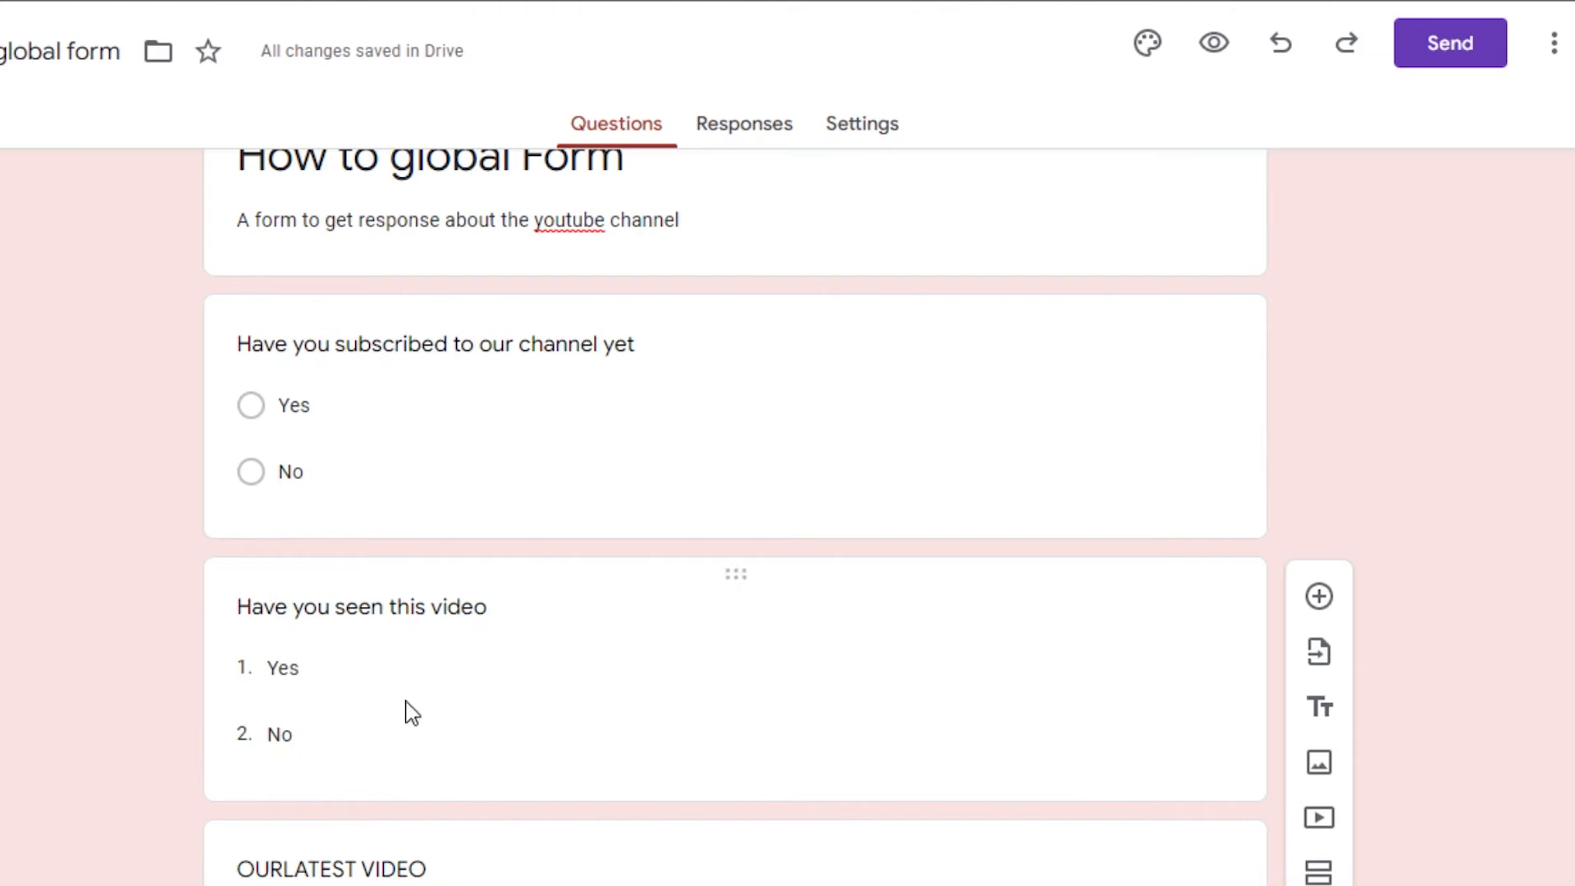
{"action": "scroll", "coordinate": [932, 239], "scroll_direction": "down", "scroll_amount": 6}
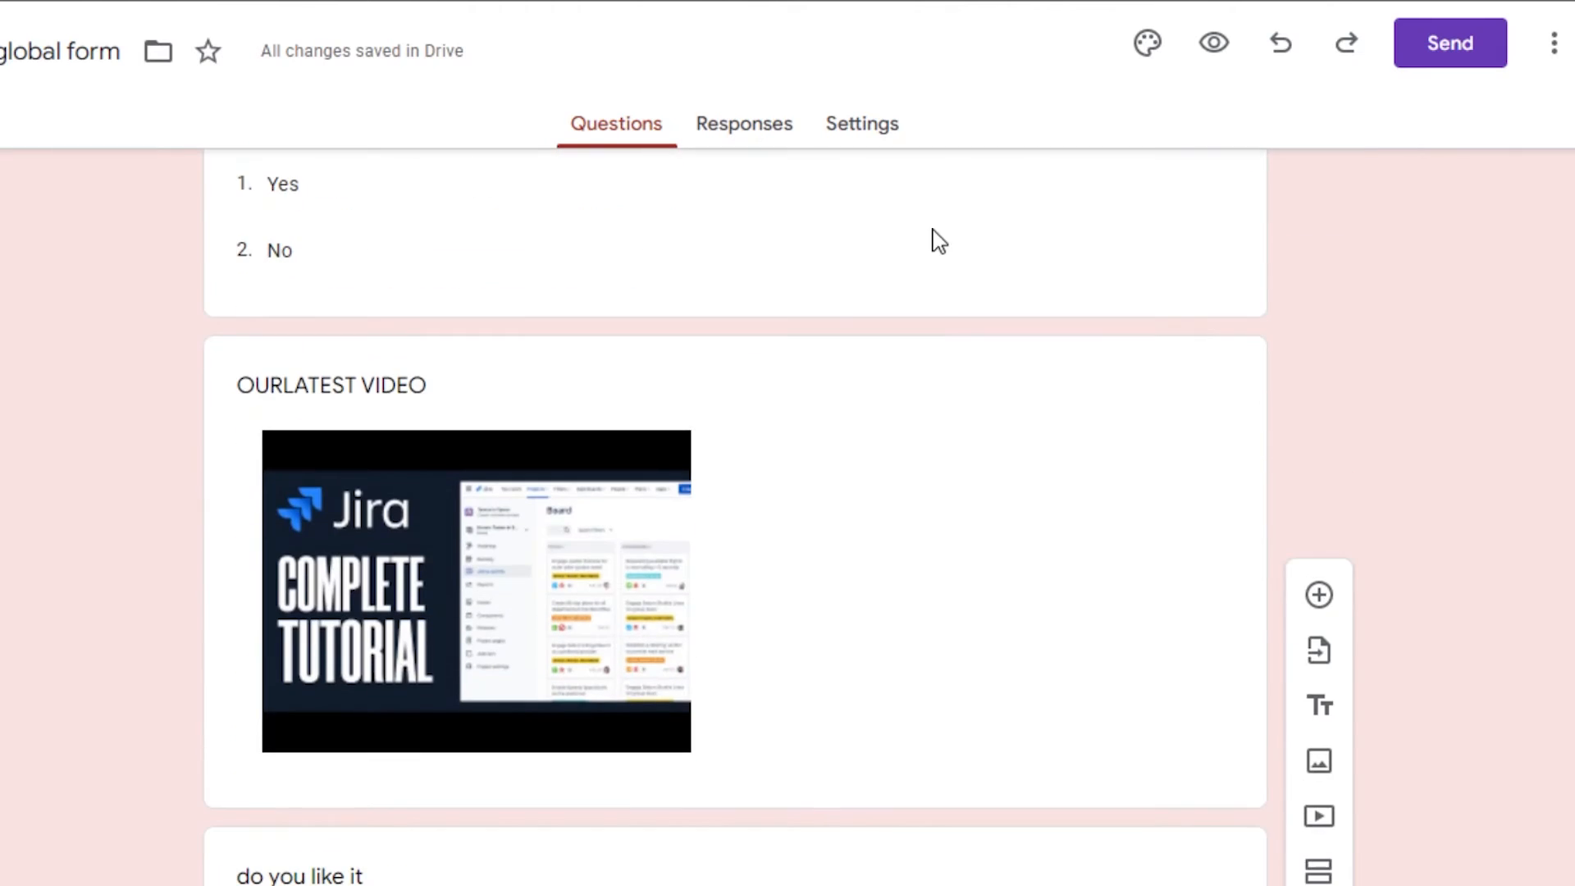
{"action": "scroll", "coordinate": [586, 456], "scroll_direction": "down", "scroll_amount": 5}
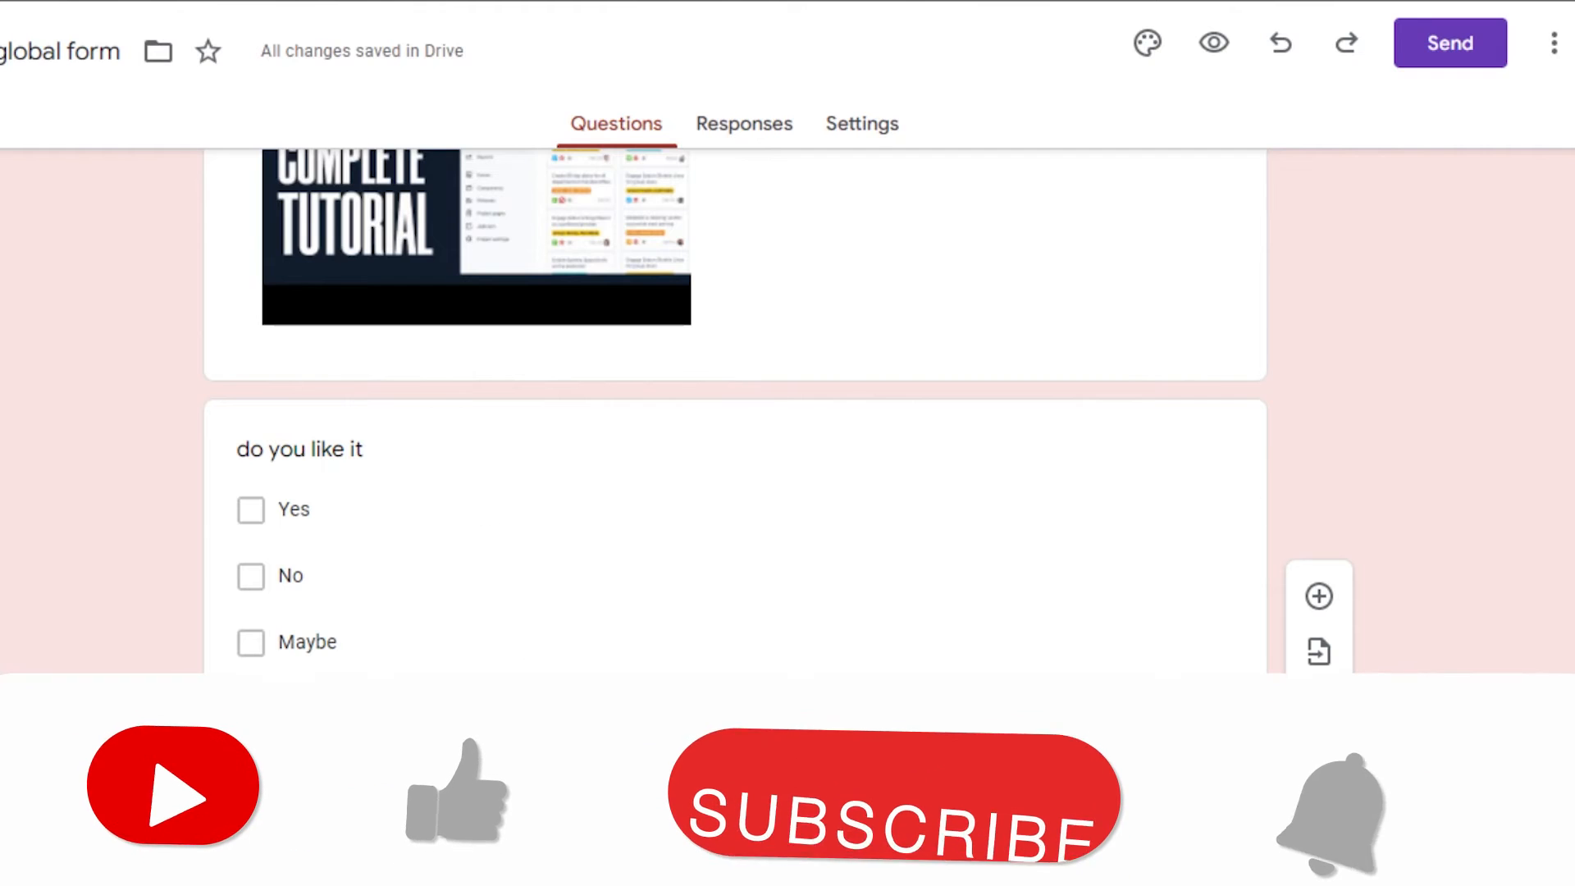
{"action": "scroll", "coordinate": [485, 509], "scroll_direction": "down", "scroll_amount": 2}
{"action": "scroll", "coordinate": [735, 410], "scroll_direction": "up", "scroll_amount": 6}
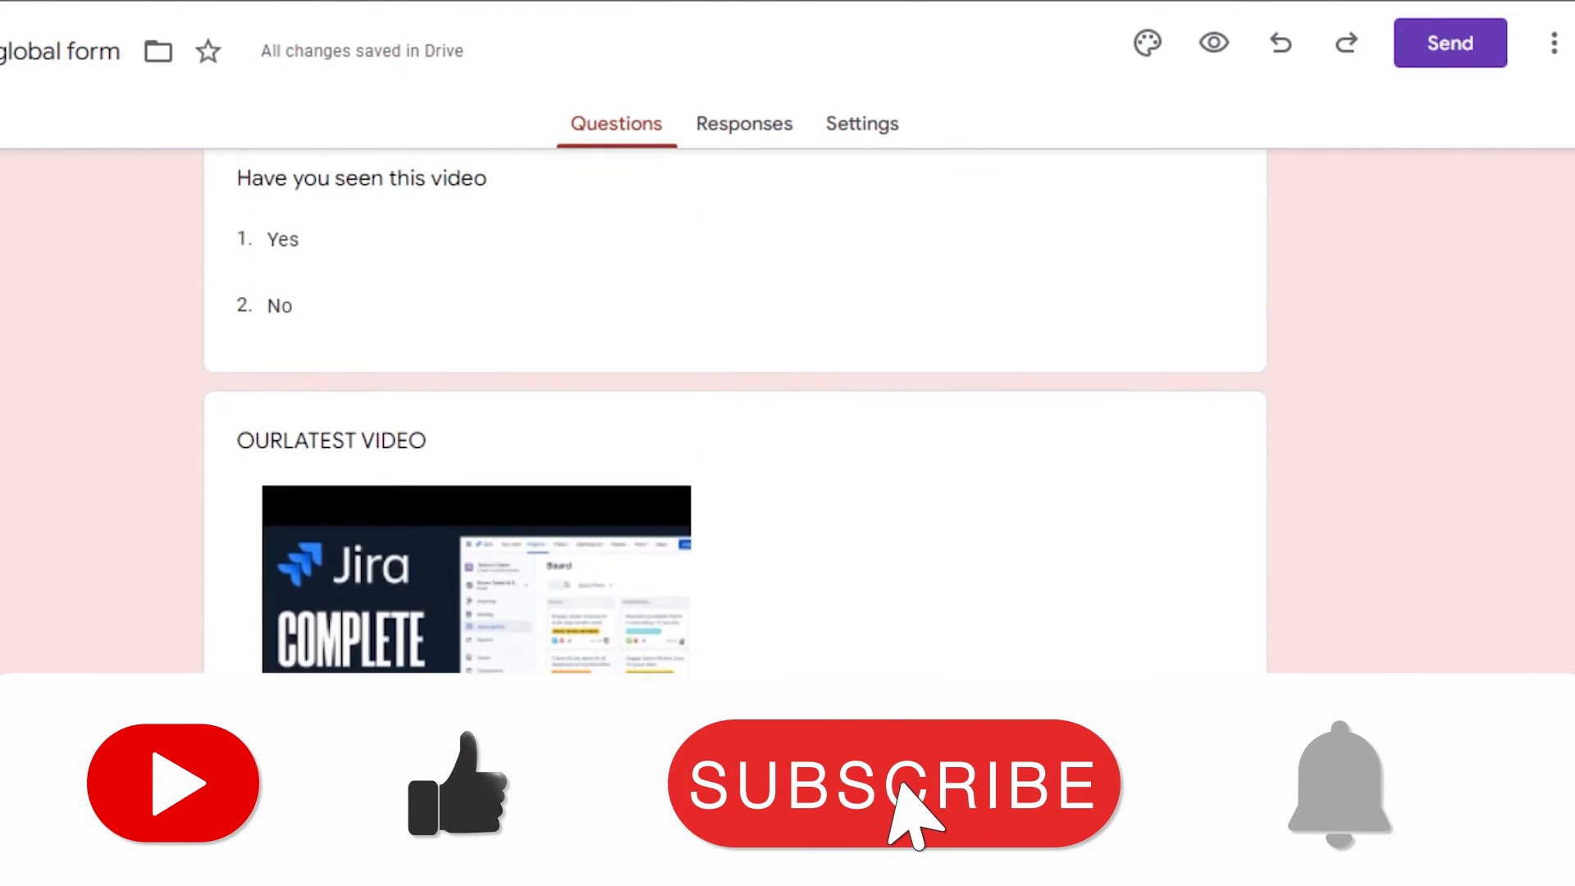
{"action": "scroll", "coordinate": [735, 410], "scroll_direction": "down", "scroll_amount": 6}
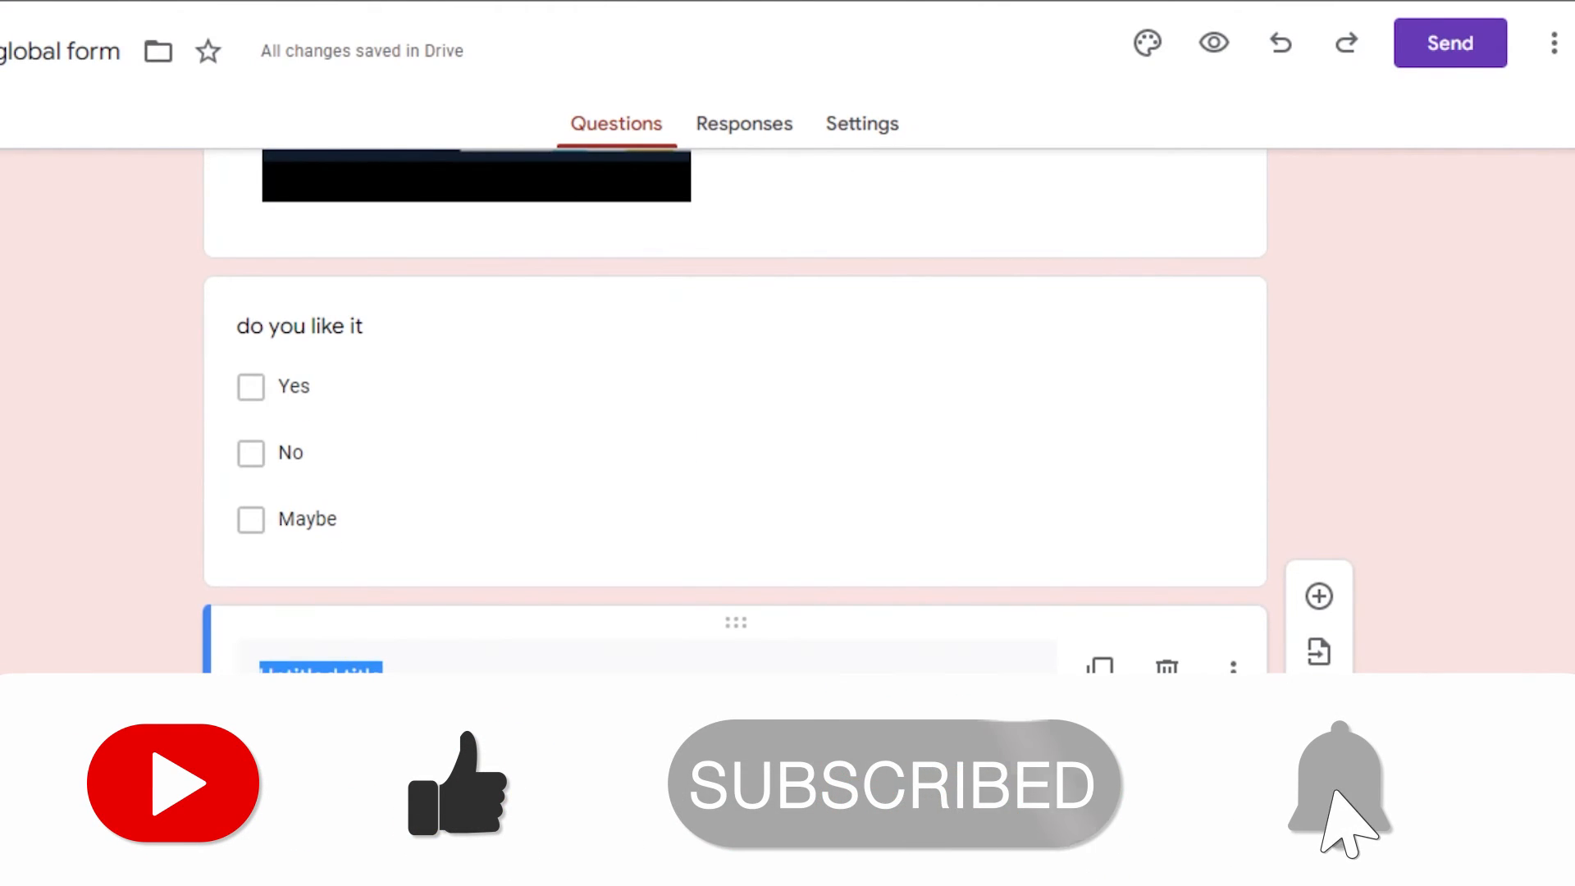
{"action": "scroll", "coordinate": [735, 410], "scroll_direction": "up", "scroll_amount": 10}
{"action": "scroll", "coordinate": [735, 410], "scroll_direction": "up", "scroll_amount": 2}
{"action": "scroll", "coordinate": [735, 410], "scroll_direction": "down", "scroll_amount": 12}
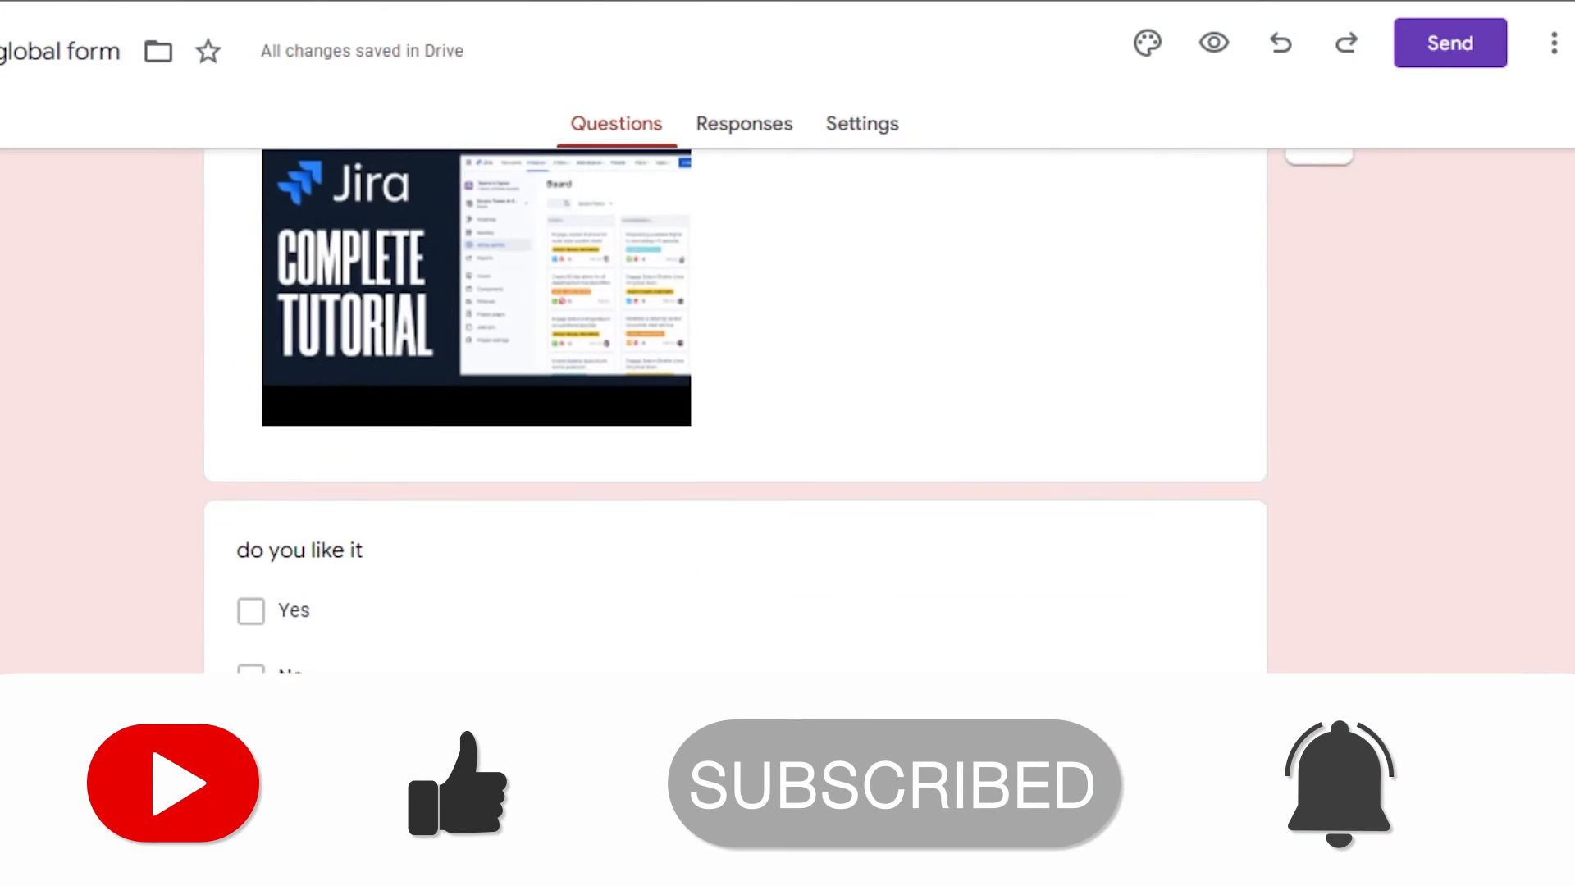
{"action": "scroll", "coordinate": [735, 410], "scroll_direction": "up", "scroll_amount": 5}
{"action": "scroll", "coordinate": [735, 492], "scroll_direction": "up", "scroll_amount": 6}
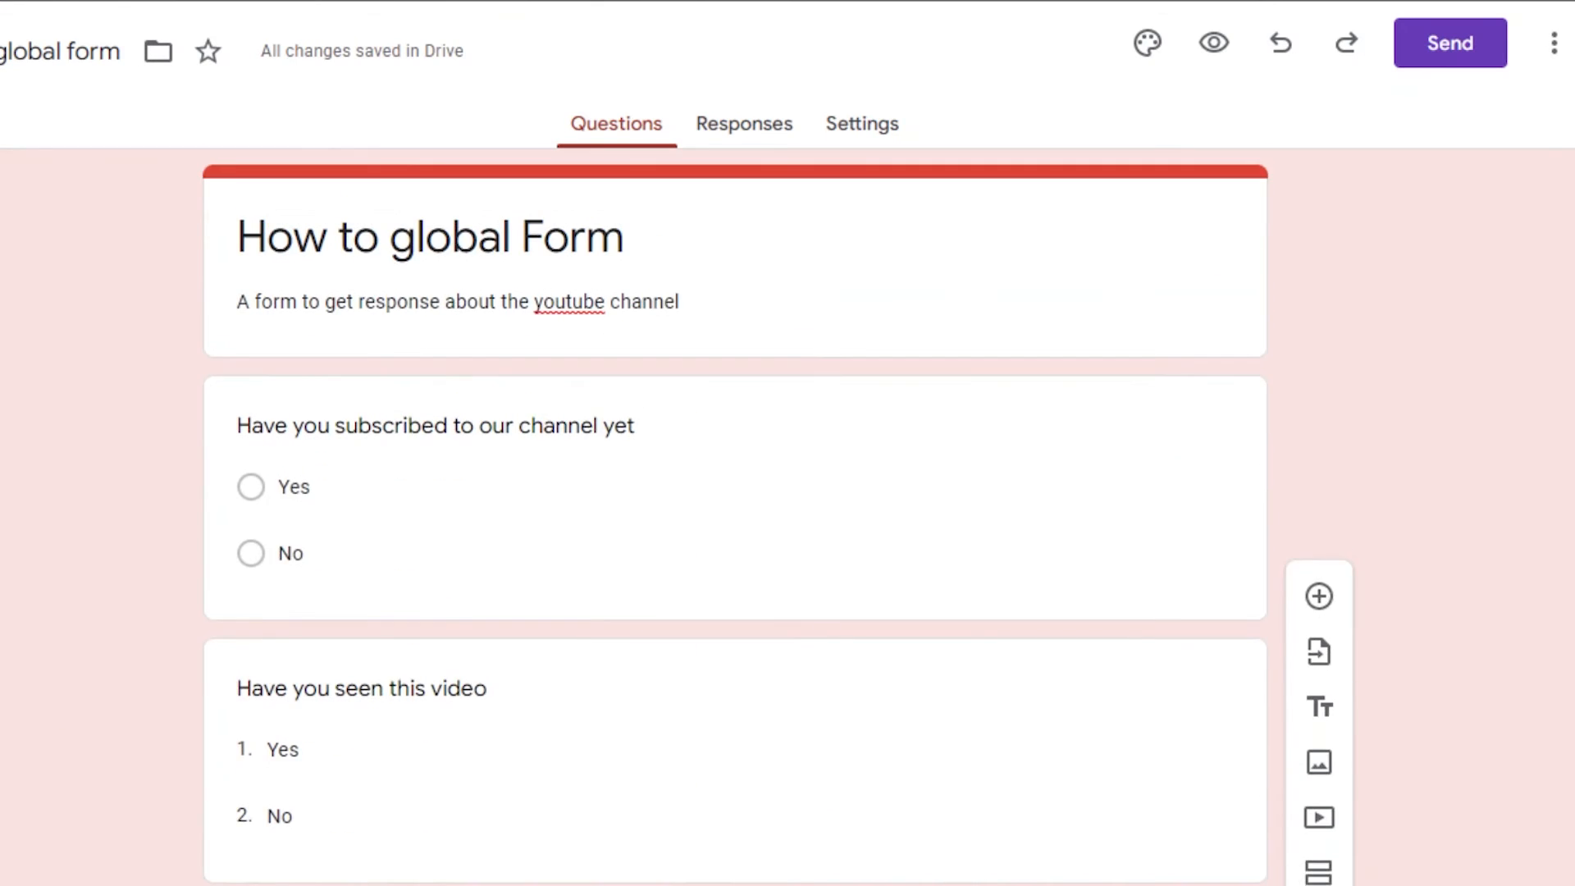
- Add a new section after the untitled title block and look over the form's two sections
{"action": "scroll", "coordinate": [735, 492], "scroll_direction": "down", "scroll_amount": 11}
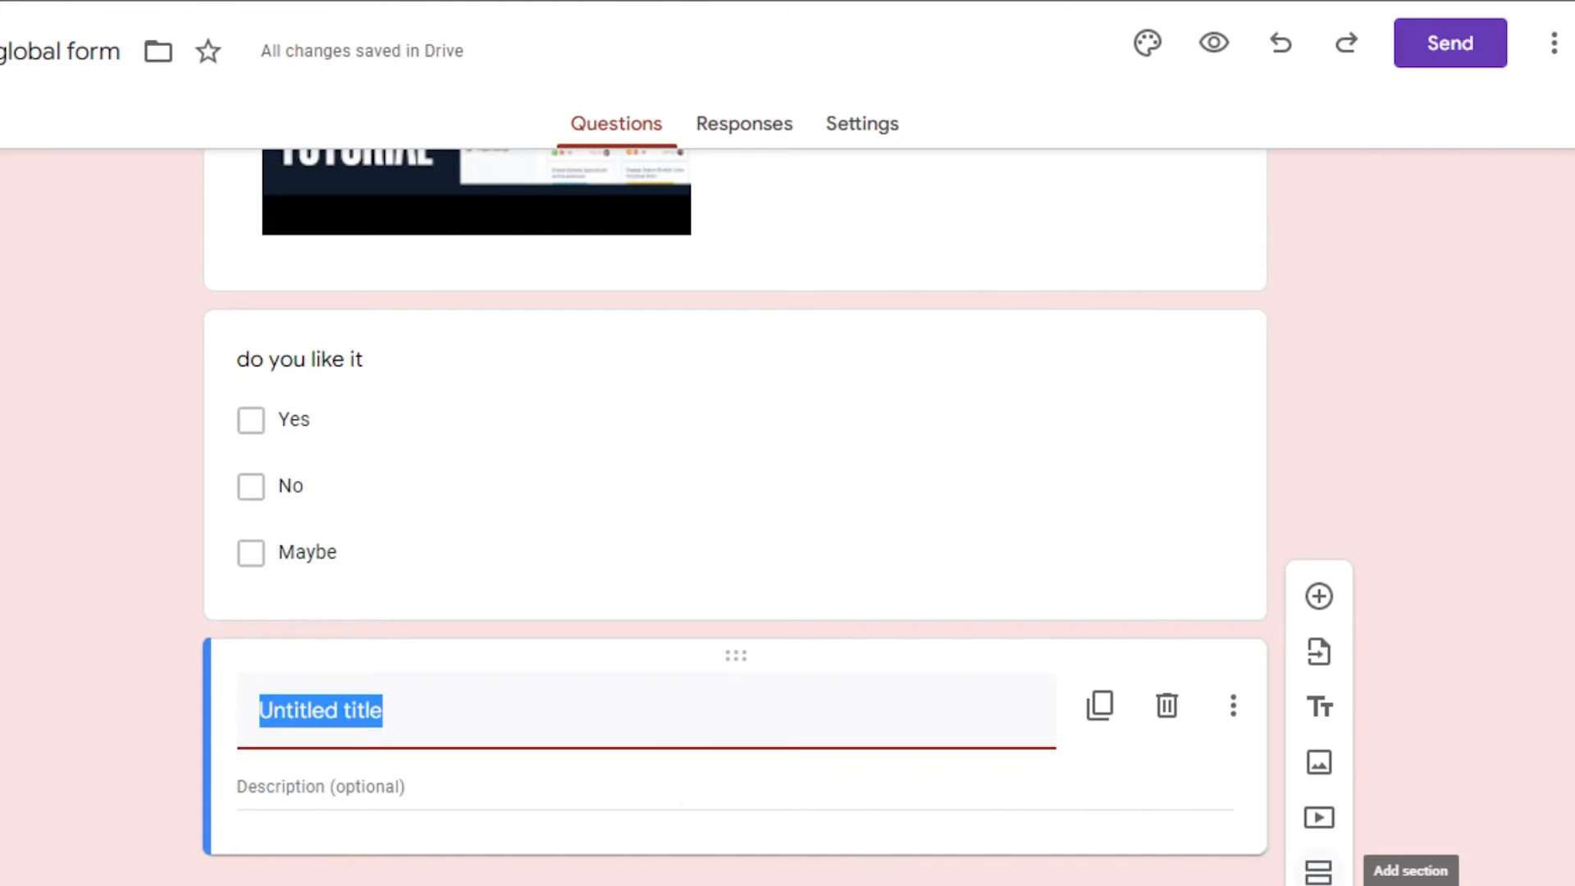
{"action": "left_click", "coordinate": [1318, 871]}
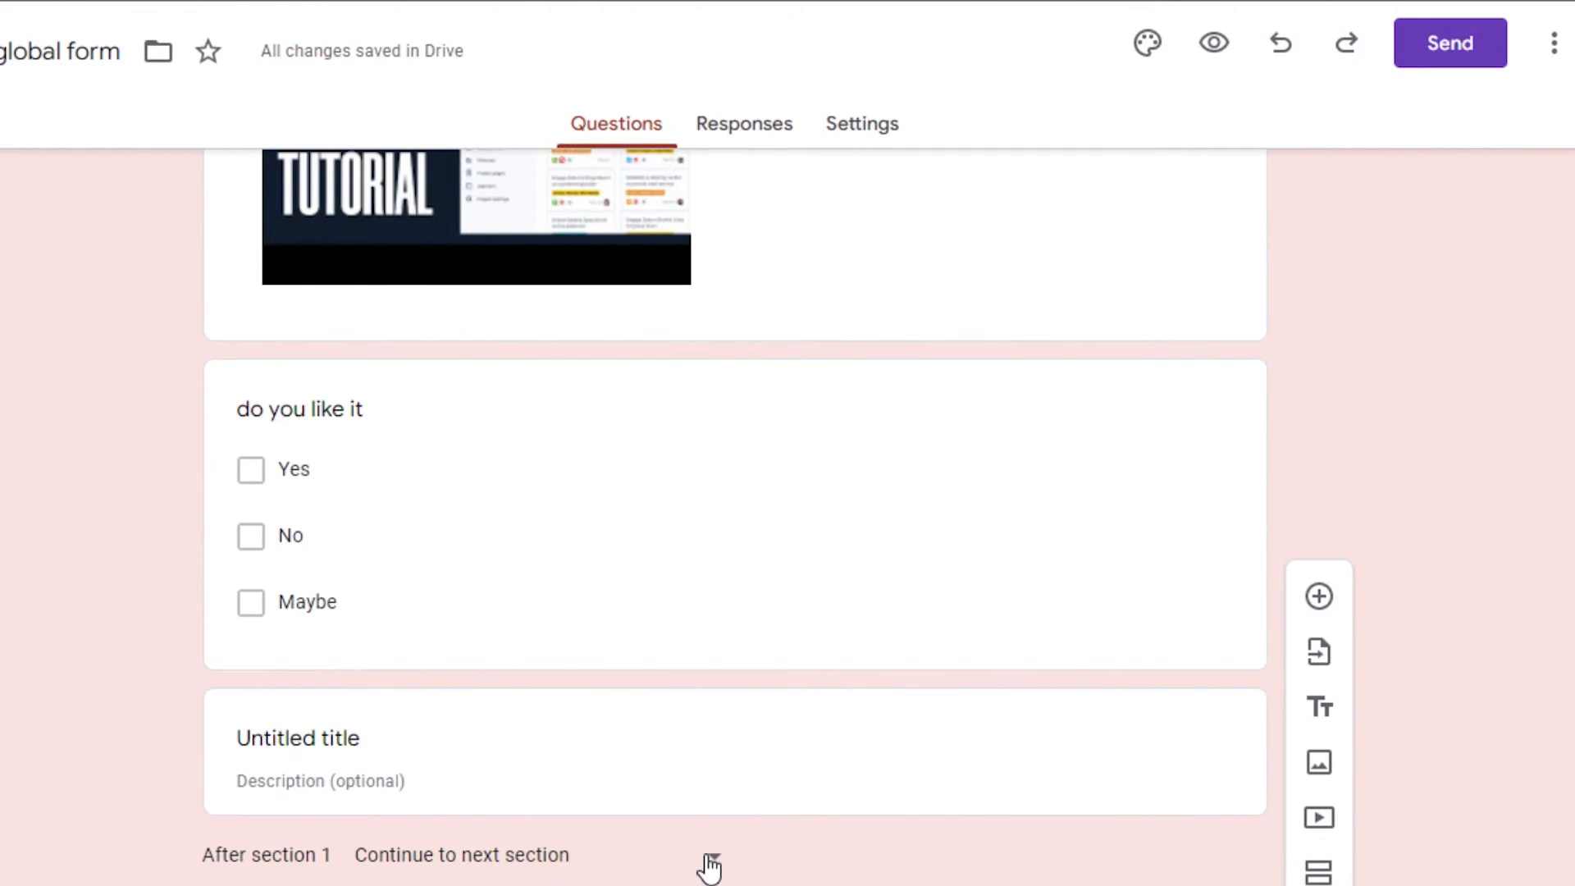
{"action": "scroll", "coordinate": [735, 516], "scroll_direction": "down", "scroll_amount": 2}
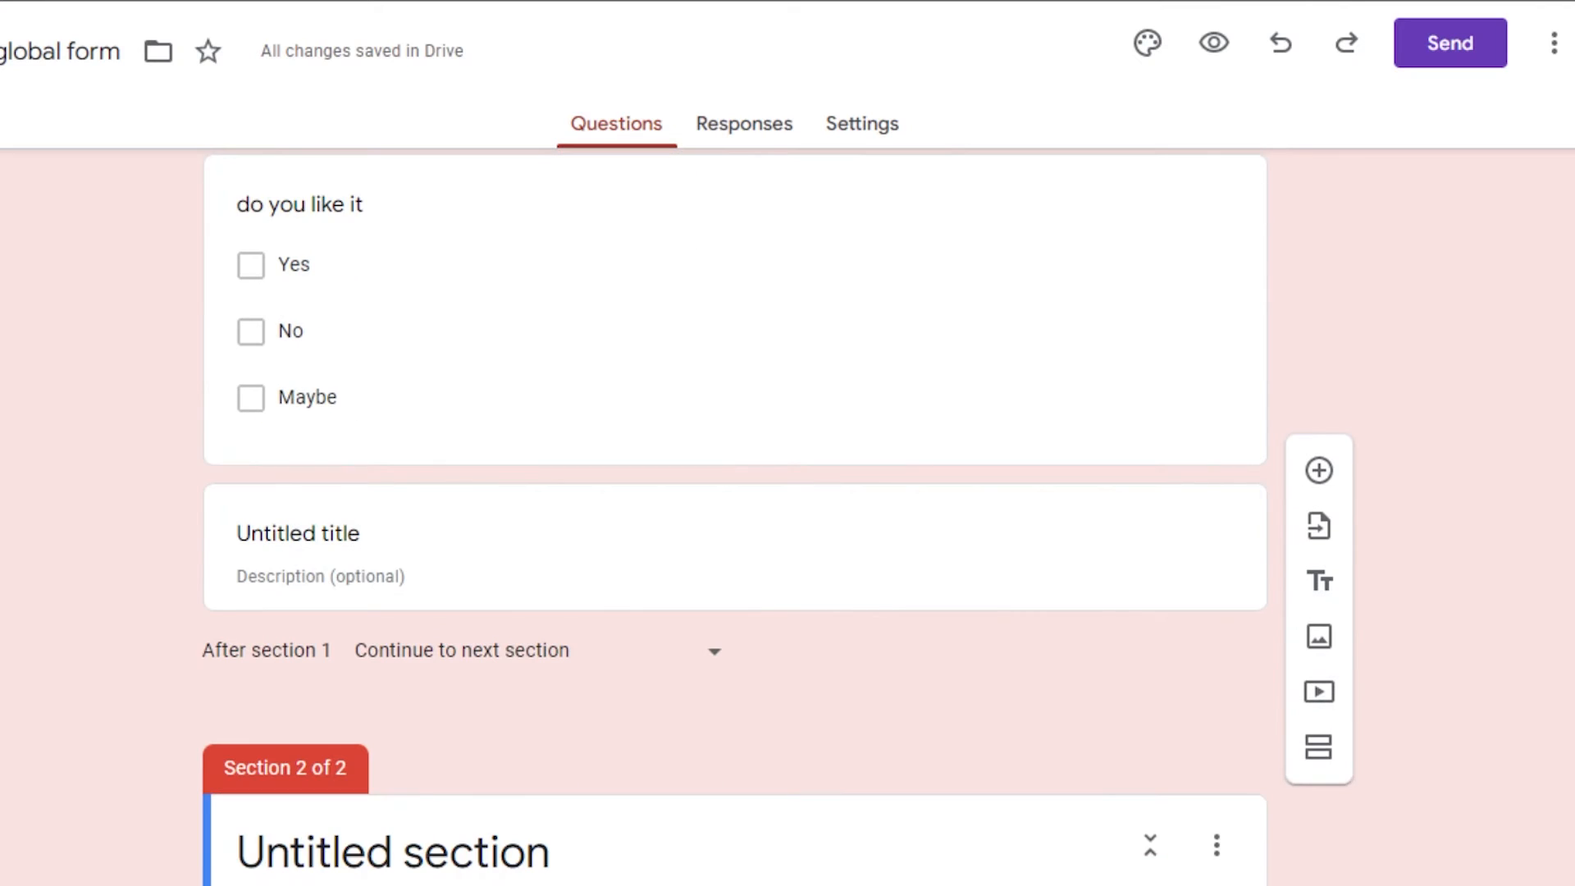
{"action": "scroll", "coordinate": [735, 447], "scroll_direction": "down", "scroll_amount": 2}
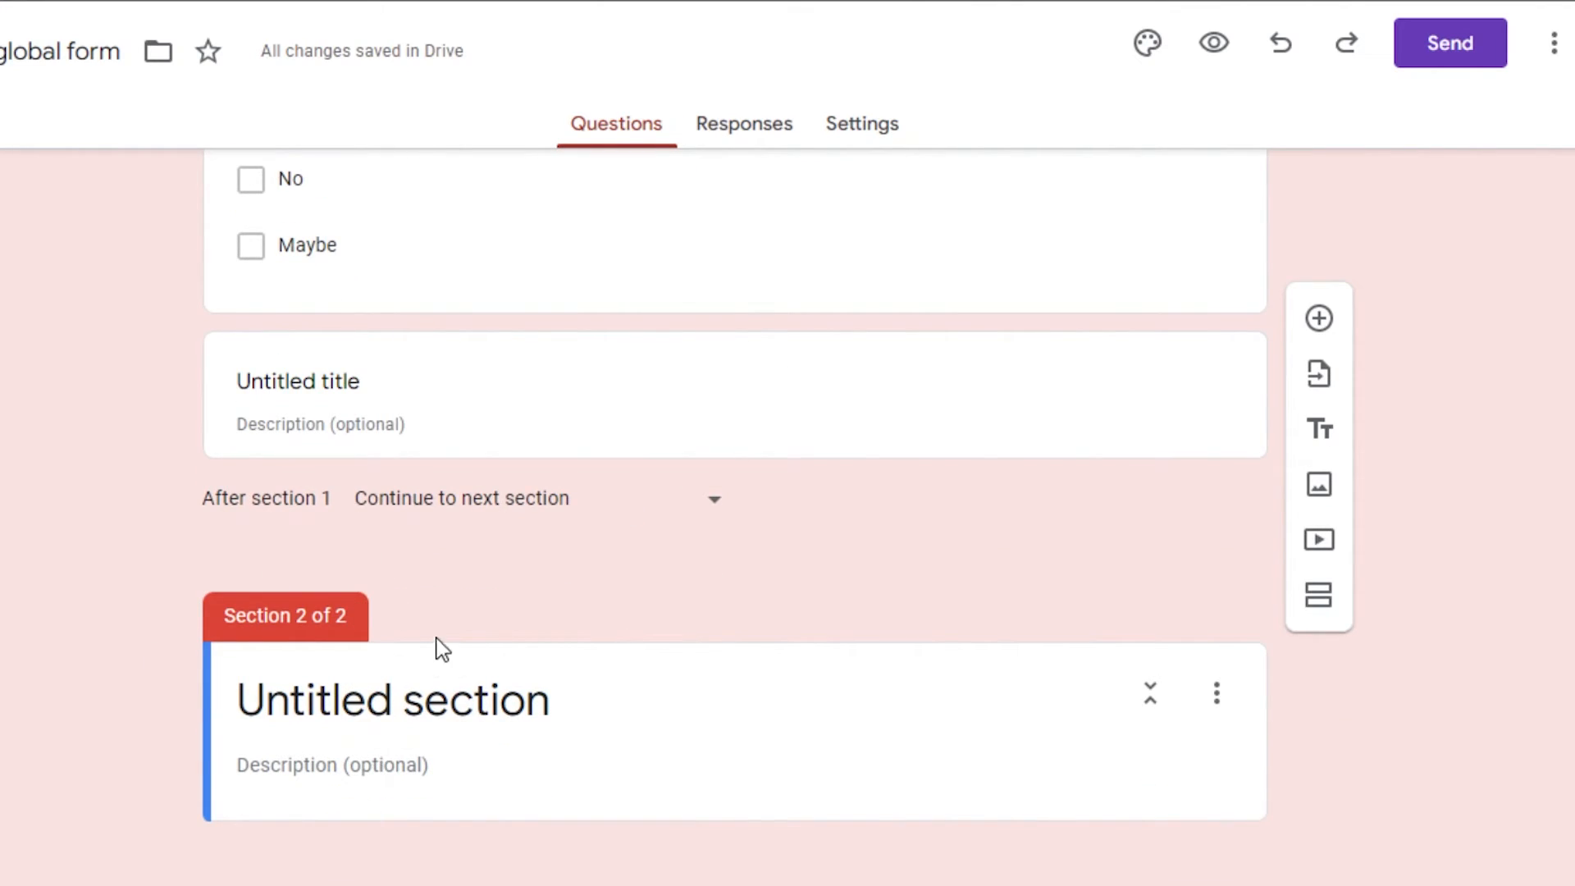
{"action": "scroll", "coordinate": [638, 579], "scroll_direction": "up", "scroll_amount": 10}
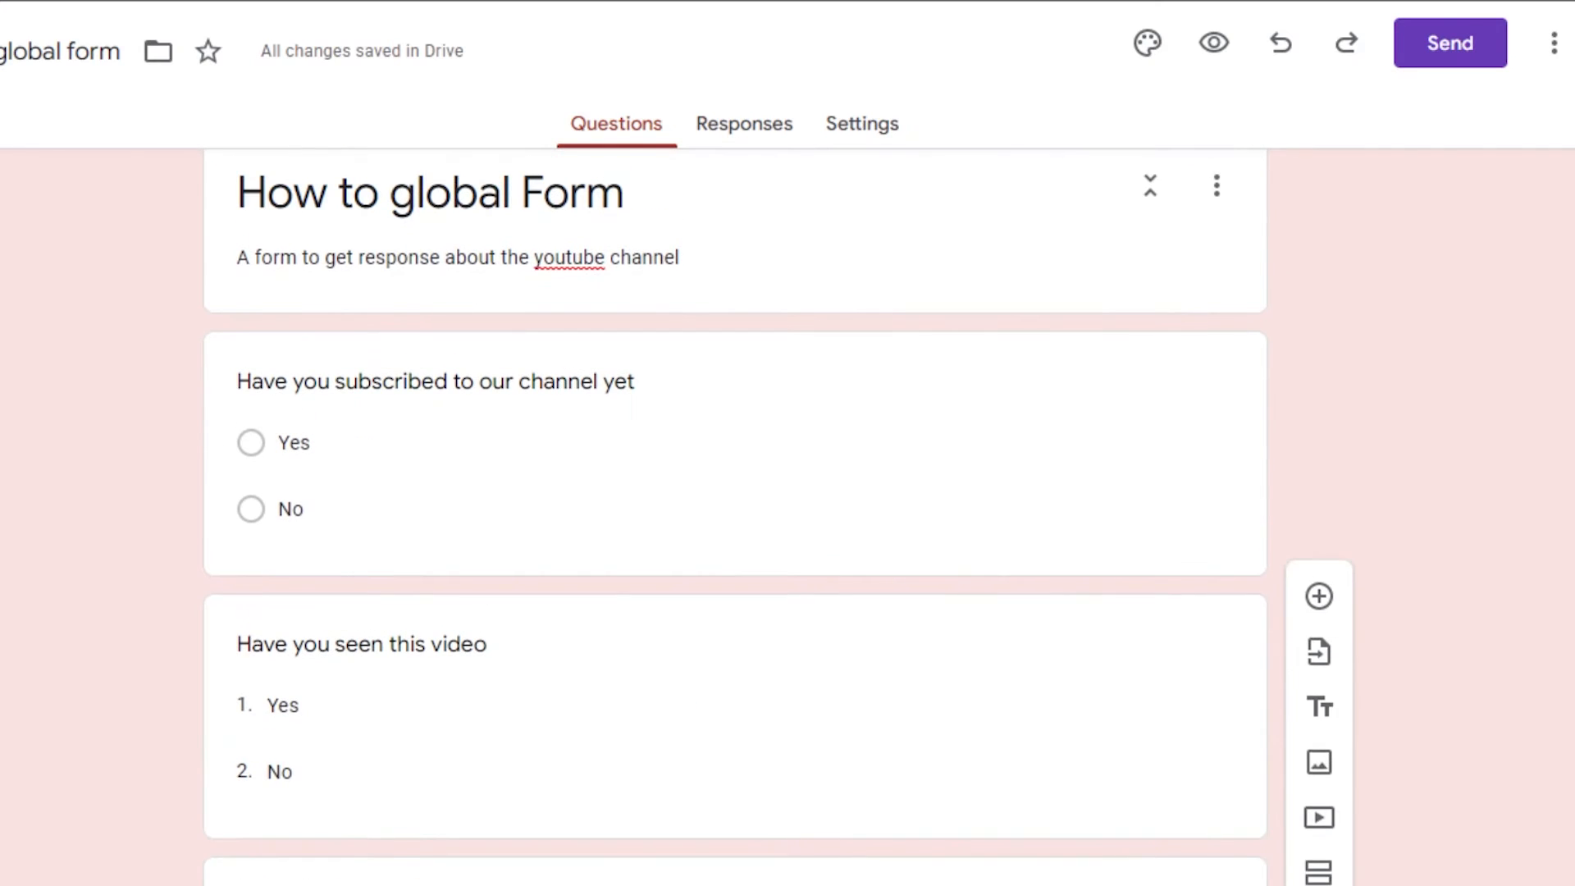
{"action": "scroll", "coordinate": [639, 579], "scroll_direction": "down", "scroll_amount": 2}
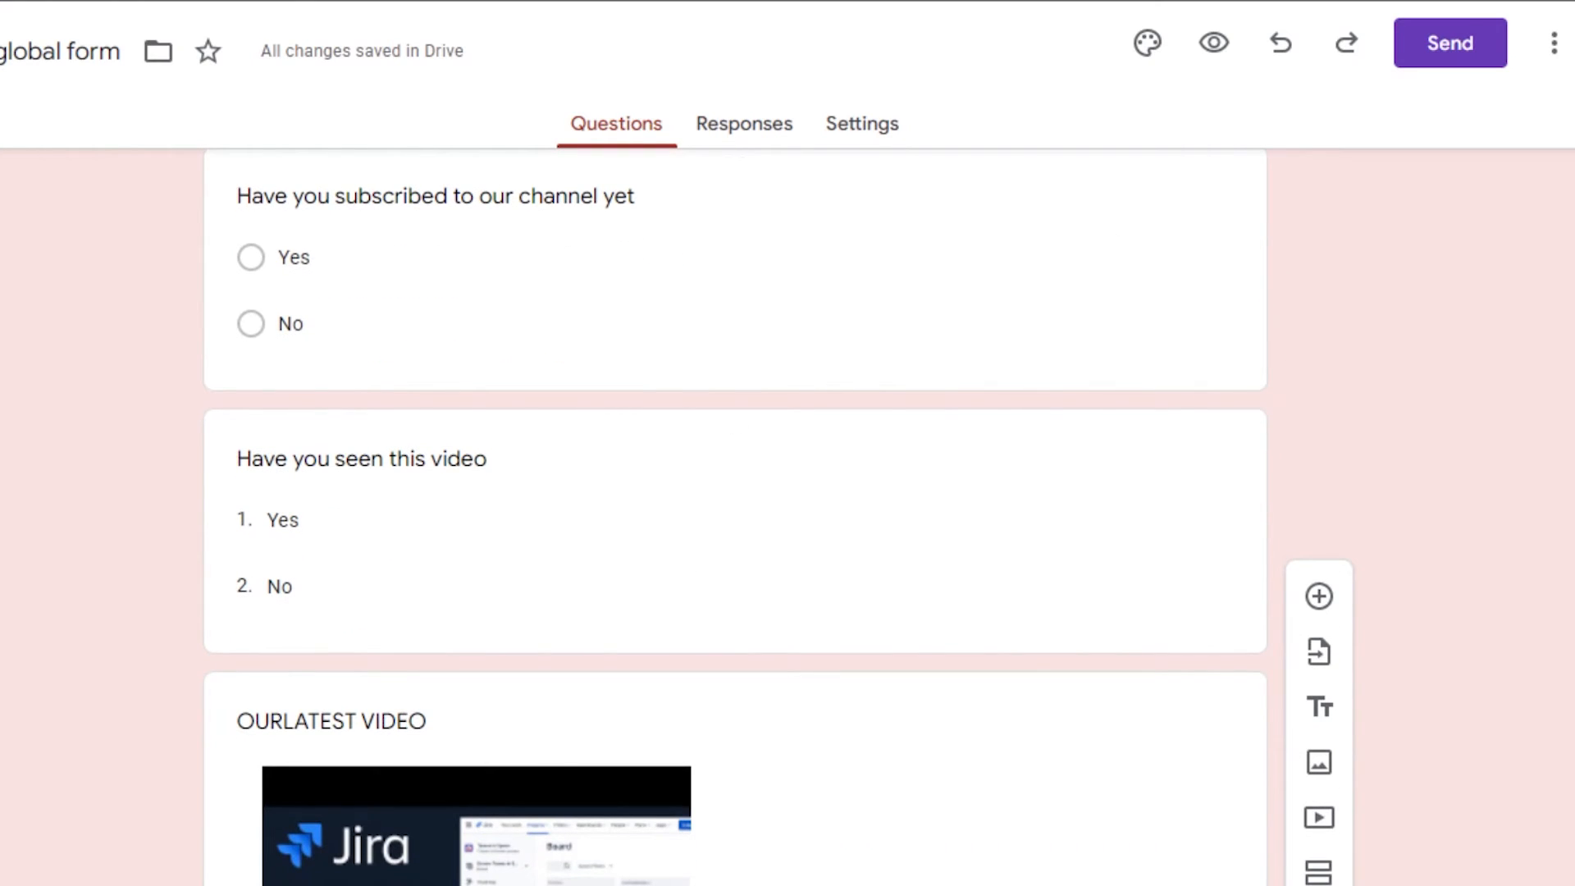
{"action": "scroll", "coordinate": [735, 500], "scroll_direction": "down", "scroll_amount": 10}
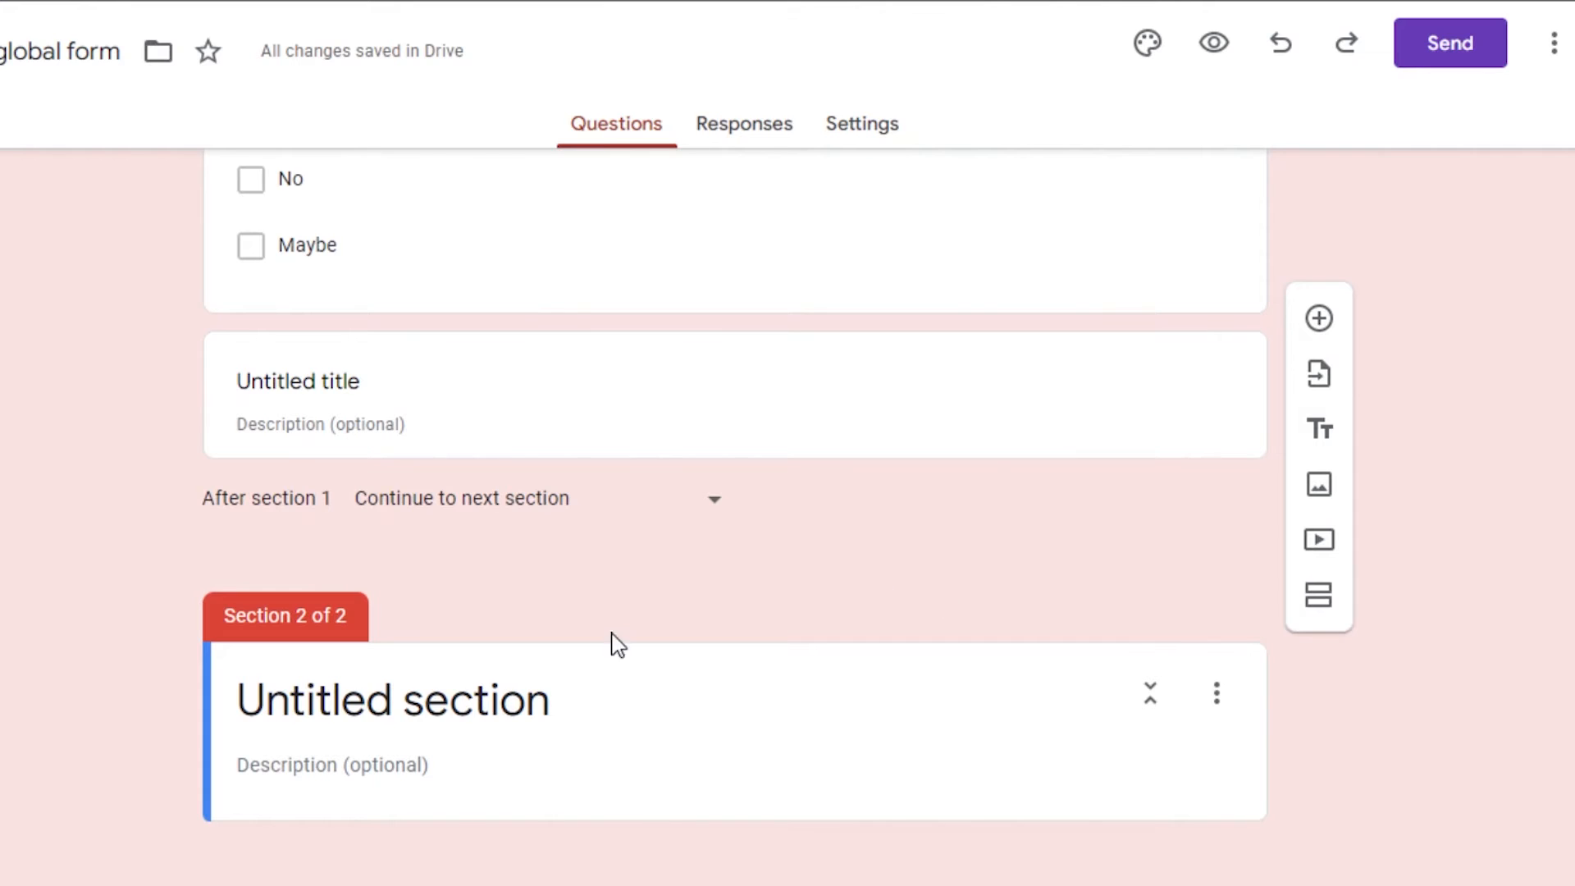
- Check the form picker for importing questions, close it, and delete the untitled second section
{"action": "left_click", "coordinate": [1320, 379]}
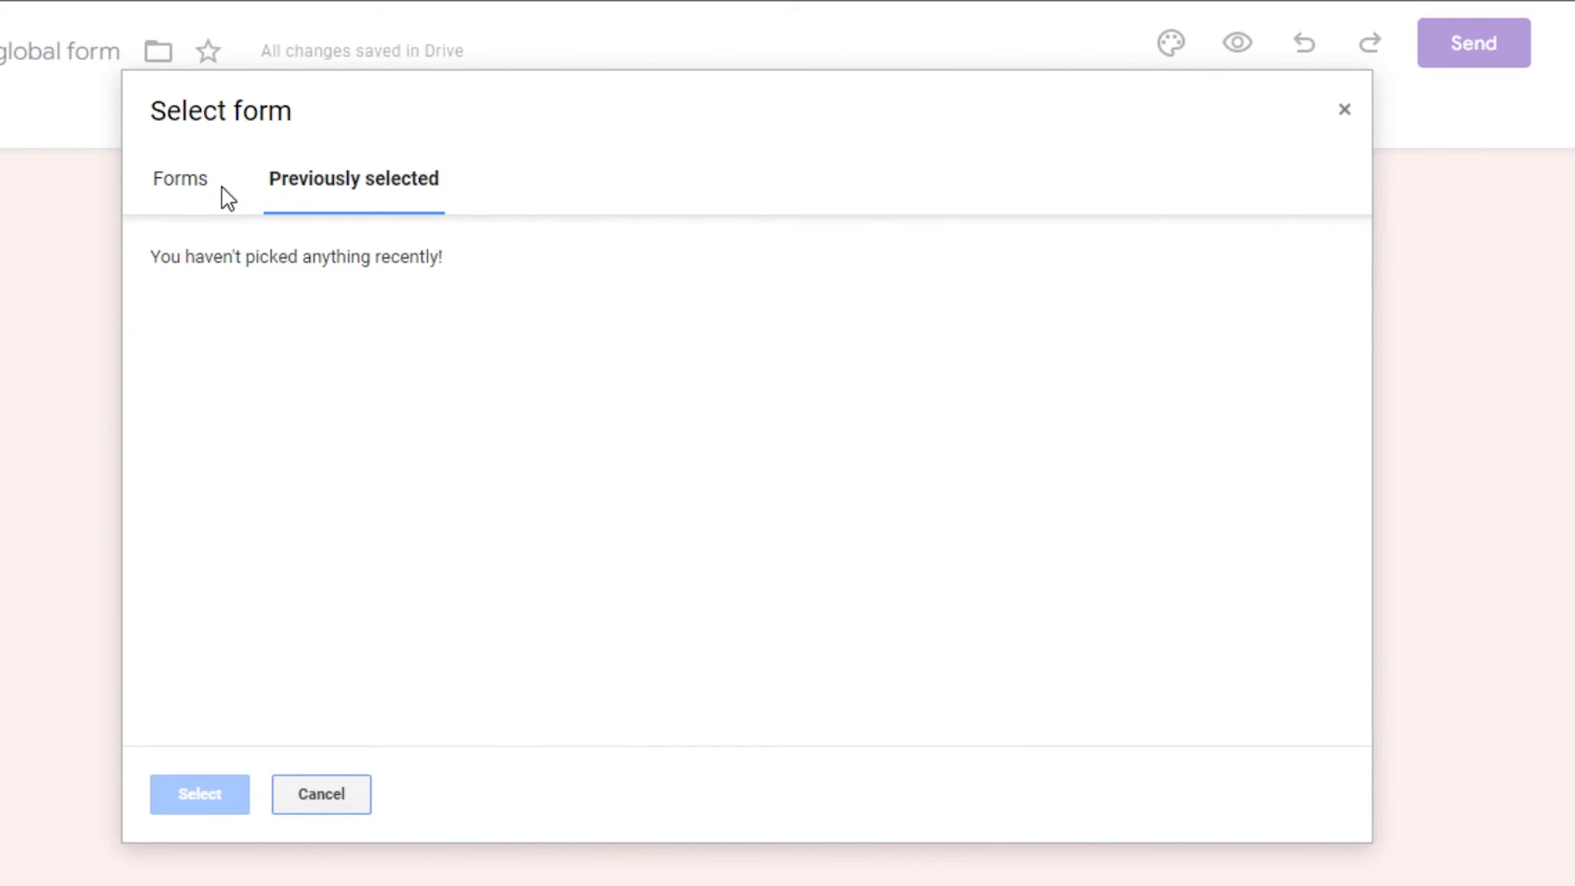
{"action": "left_click", "coordinate": [1346, 112]}
{"action": "left_click", "coordinate": [1219, 693]}
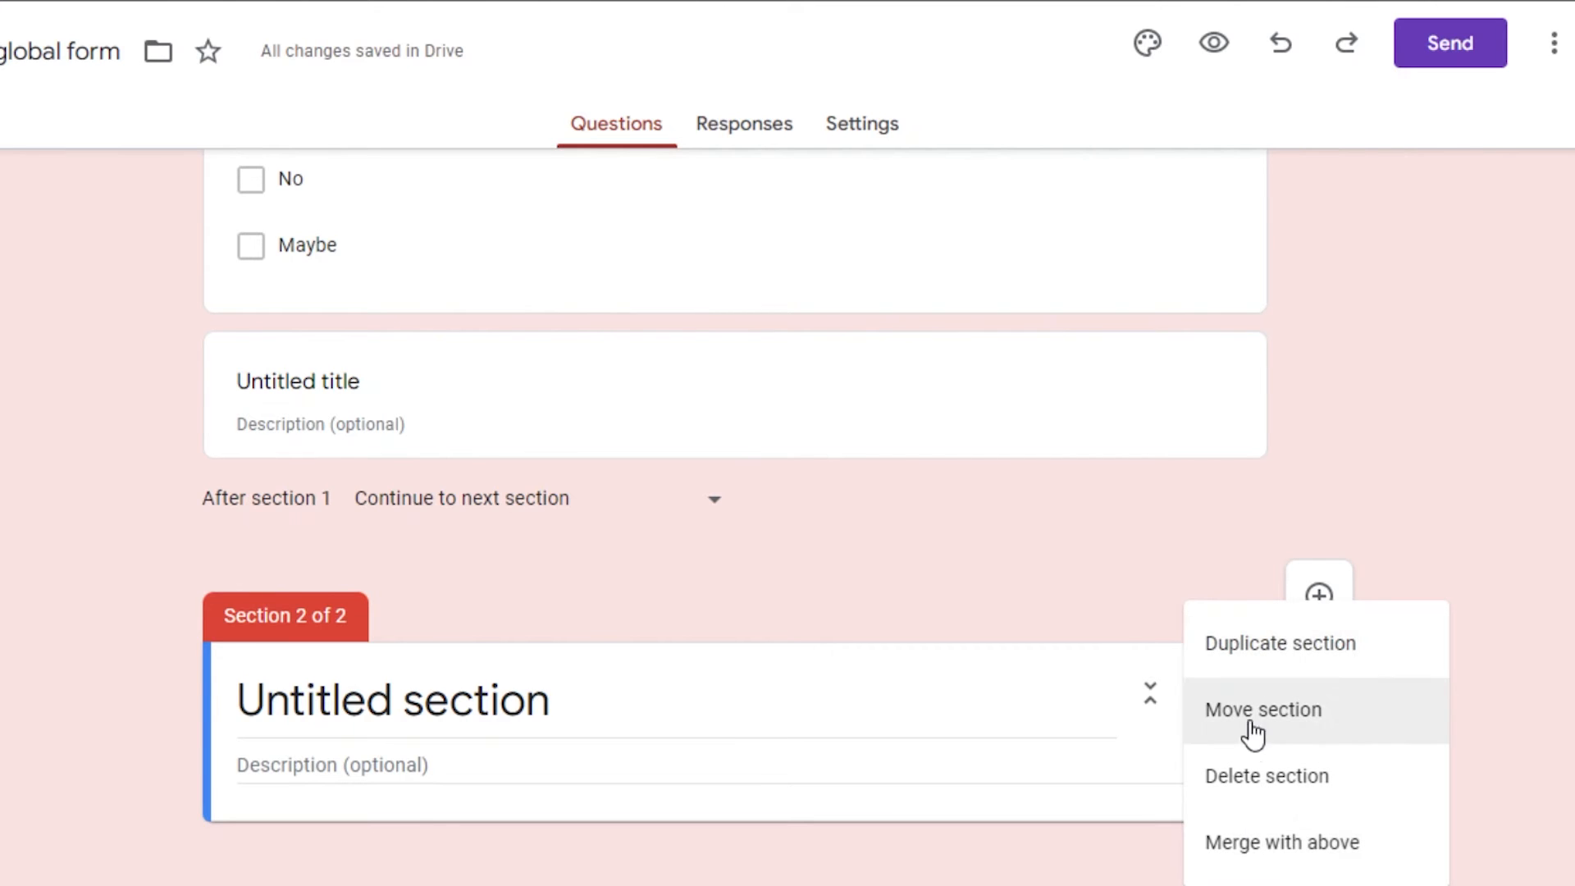
{"action": "left_click", "coordinate": [1237, 787]}
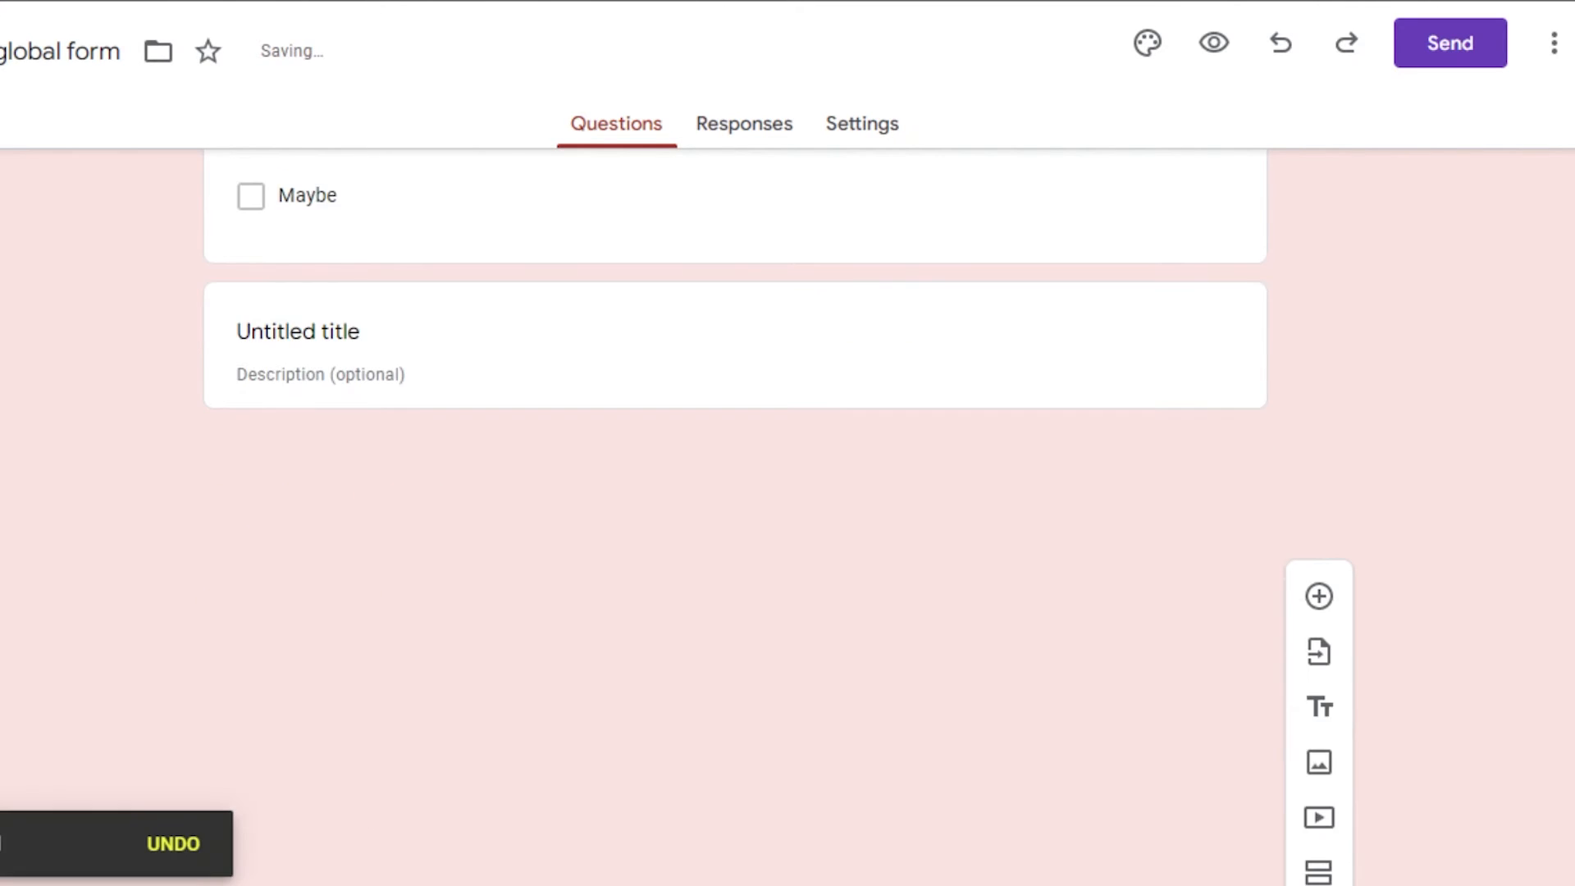
- Move the "Have you seen this video" question to directly below the "OURLATEST VIDEO" block
{"action": "scroll", "coordinate": [735, 492], "scroll_direction": "up", "scroll_amount": 10}
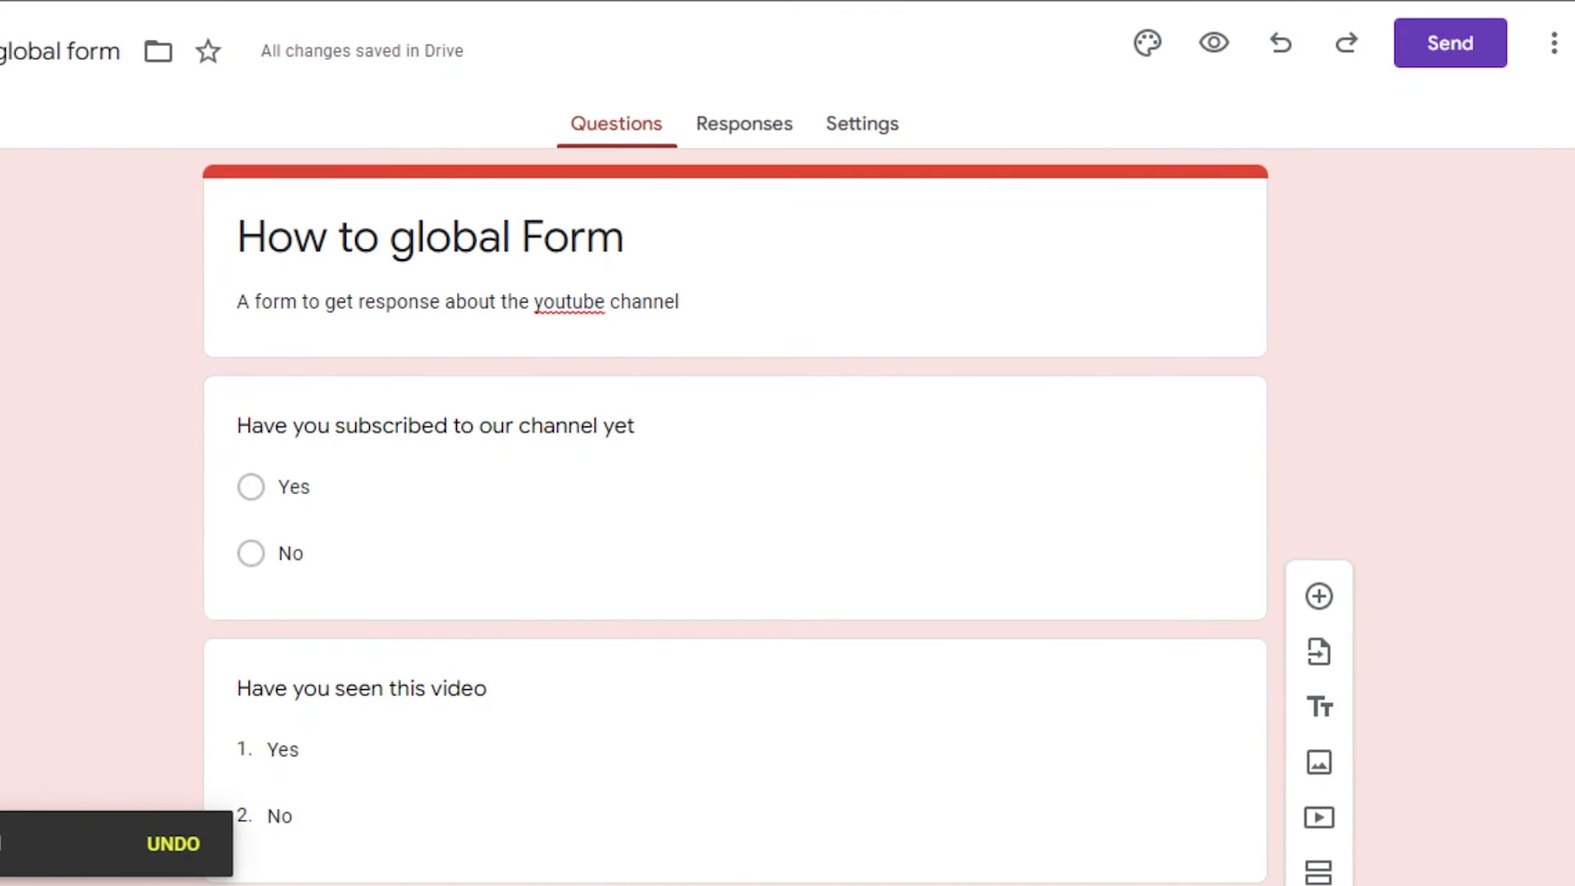
{"action": "scroll", "coordinate": [954, 410], "scroll_direction": "down", "scroll_amount": 3}
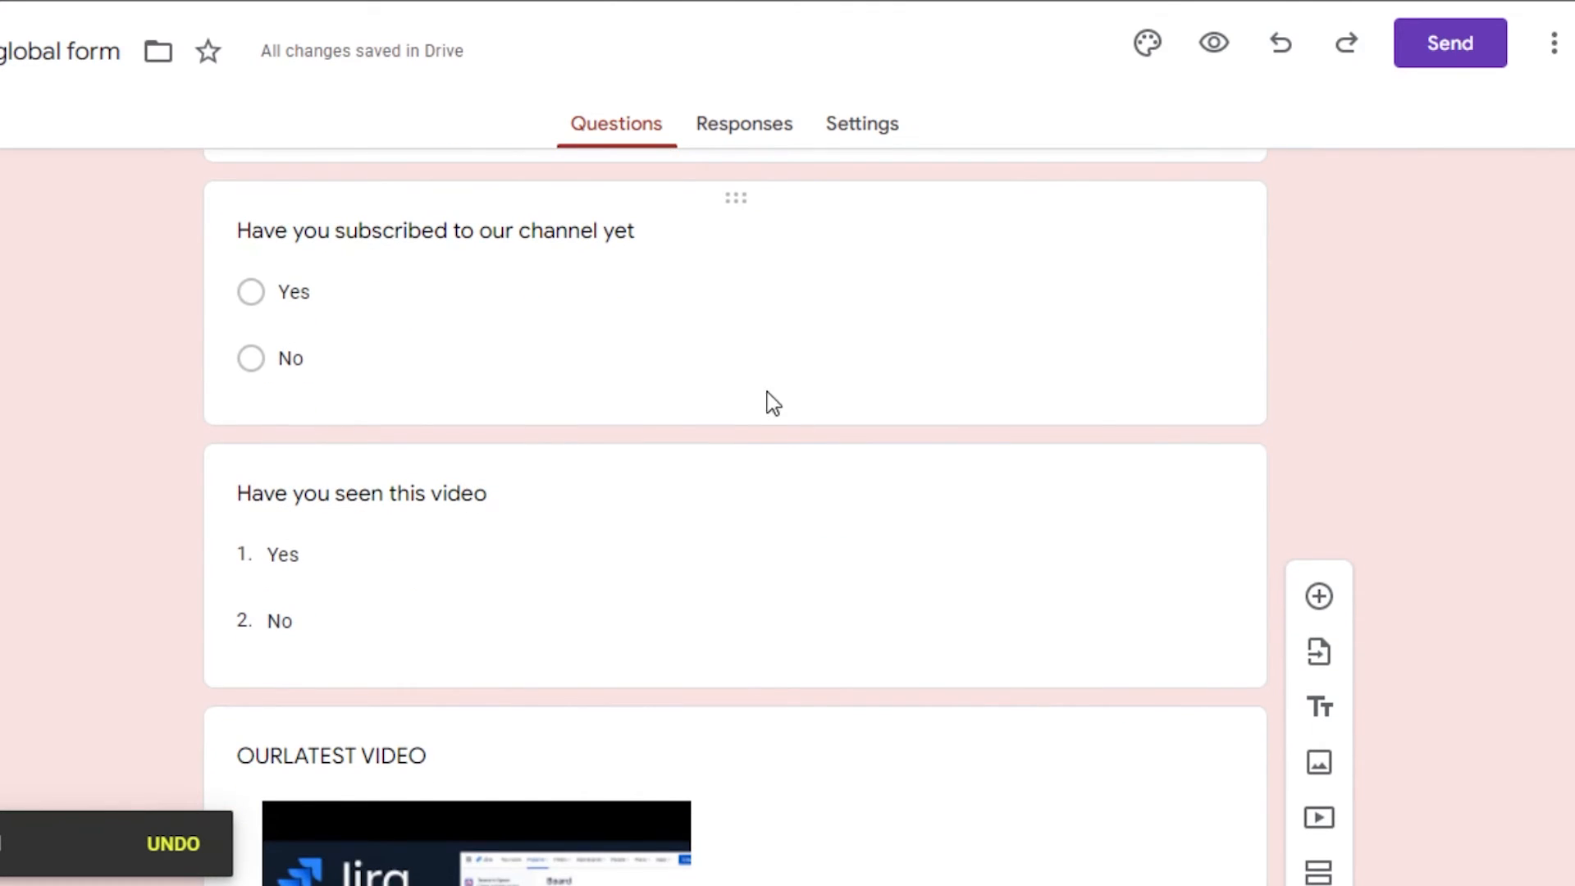
{"action": "left_click_drag", "start_coordinate": [738, 207], "coordinate": [720, 297]}
{"action": "scroll", "coordinate": [738, 262], "scroll_direction": "down", "scroll_amount": 6}
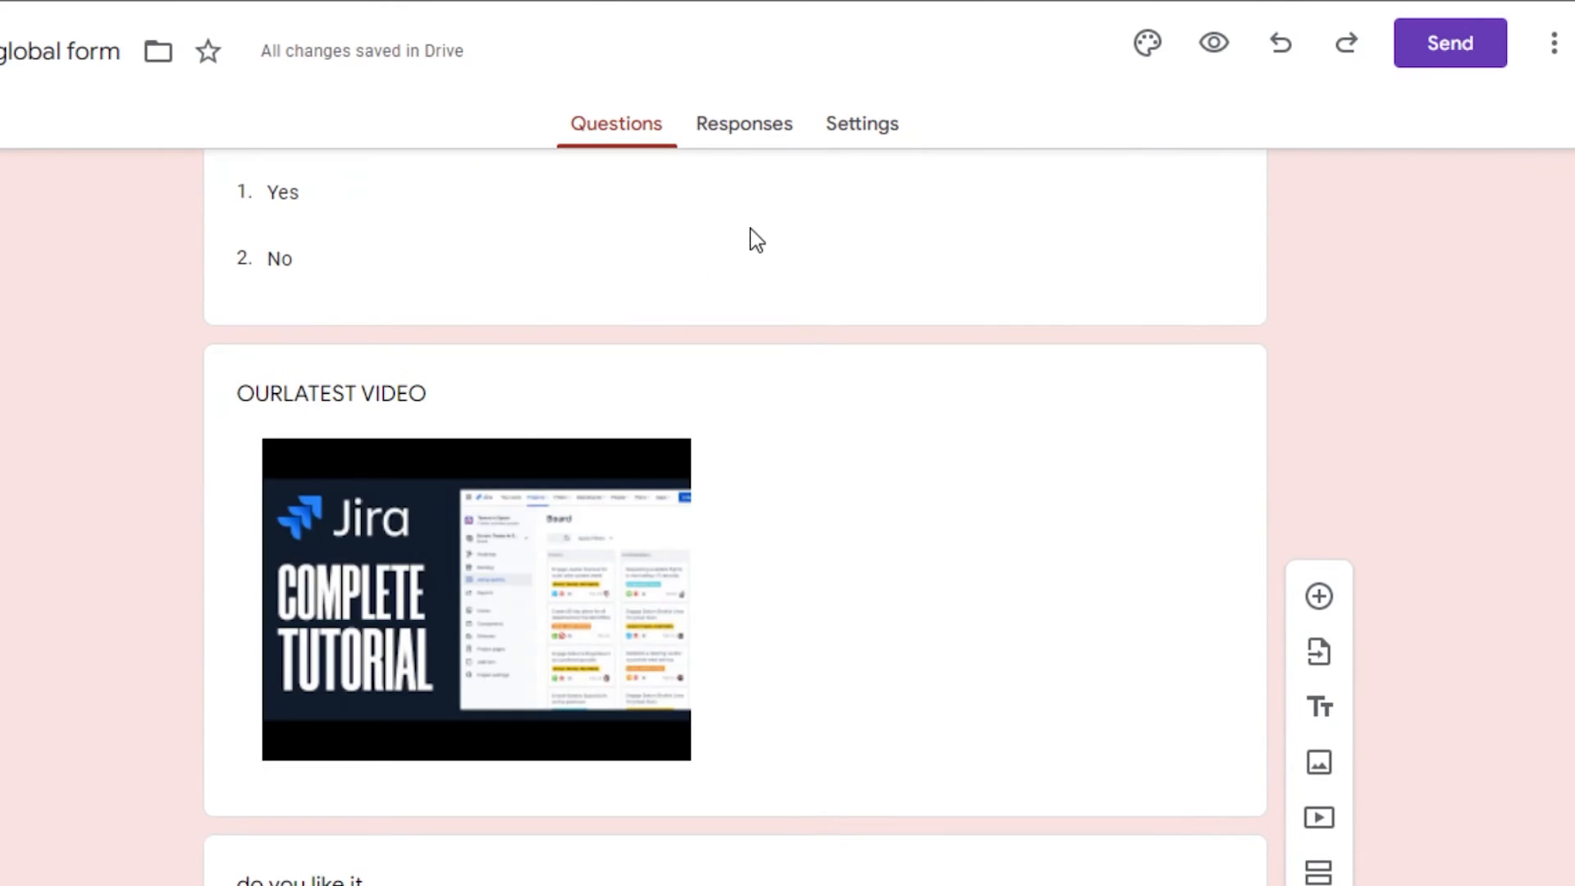
{"action": "scroll", "coordinate": [663, 431], "scroll_direction": "up", "scroll_amount": 2}
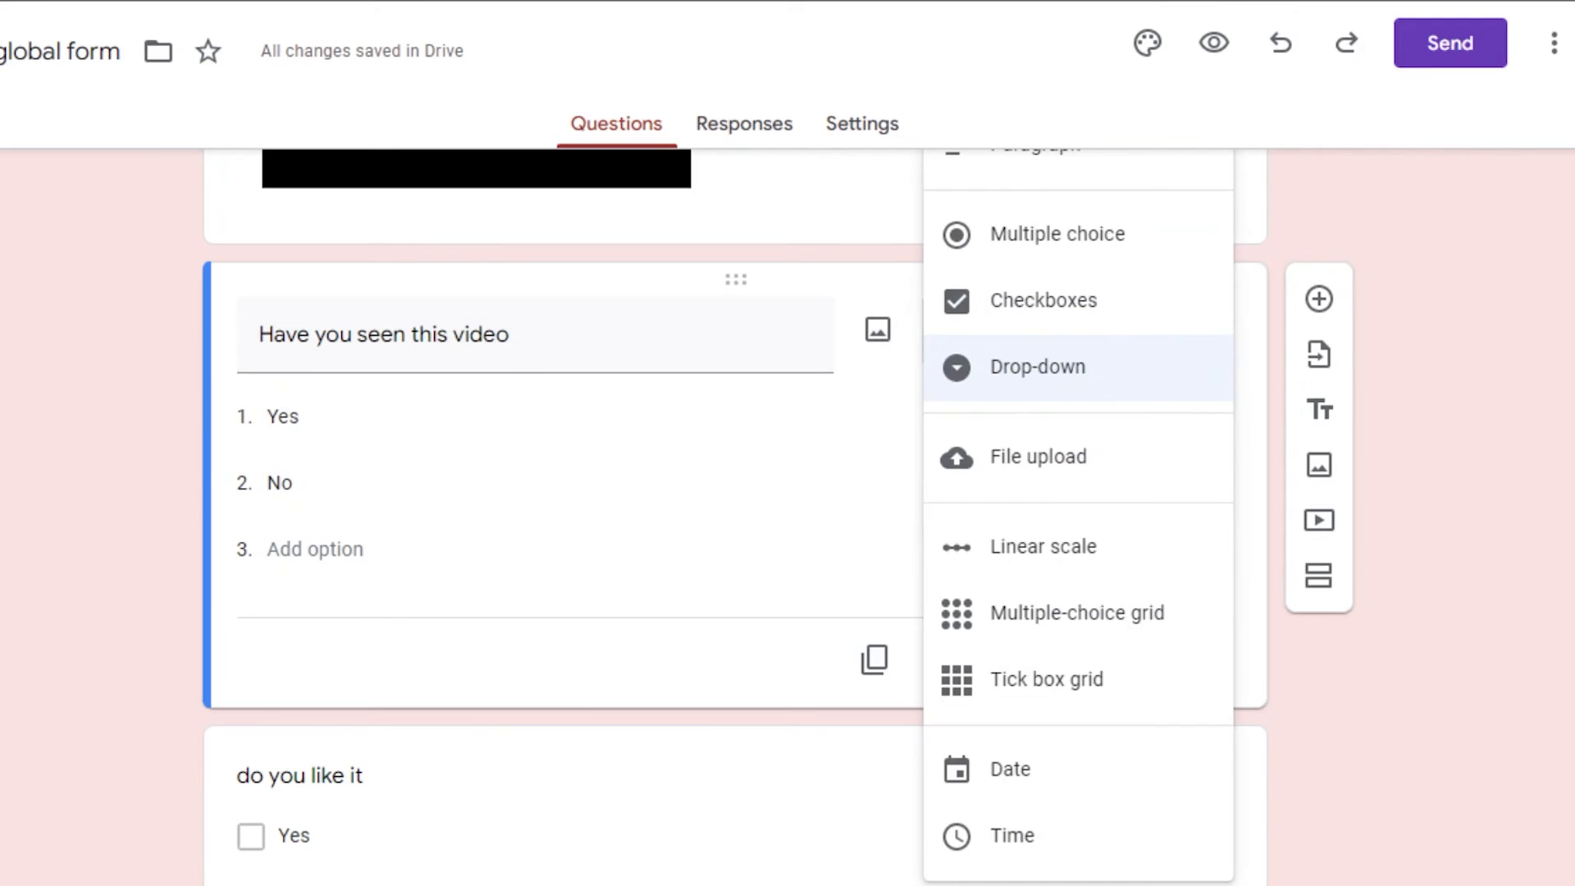
- Try the Multiple-choice grid and Tick box grid types on the "Have you seen this video" question
{"action": "left_click", "coordinate": [1128, 361]}
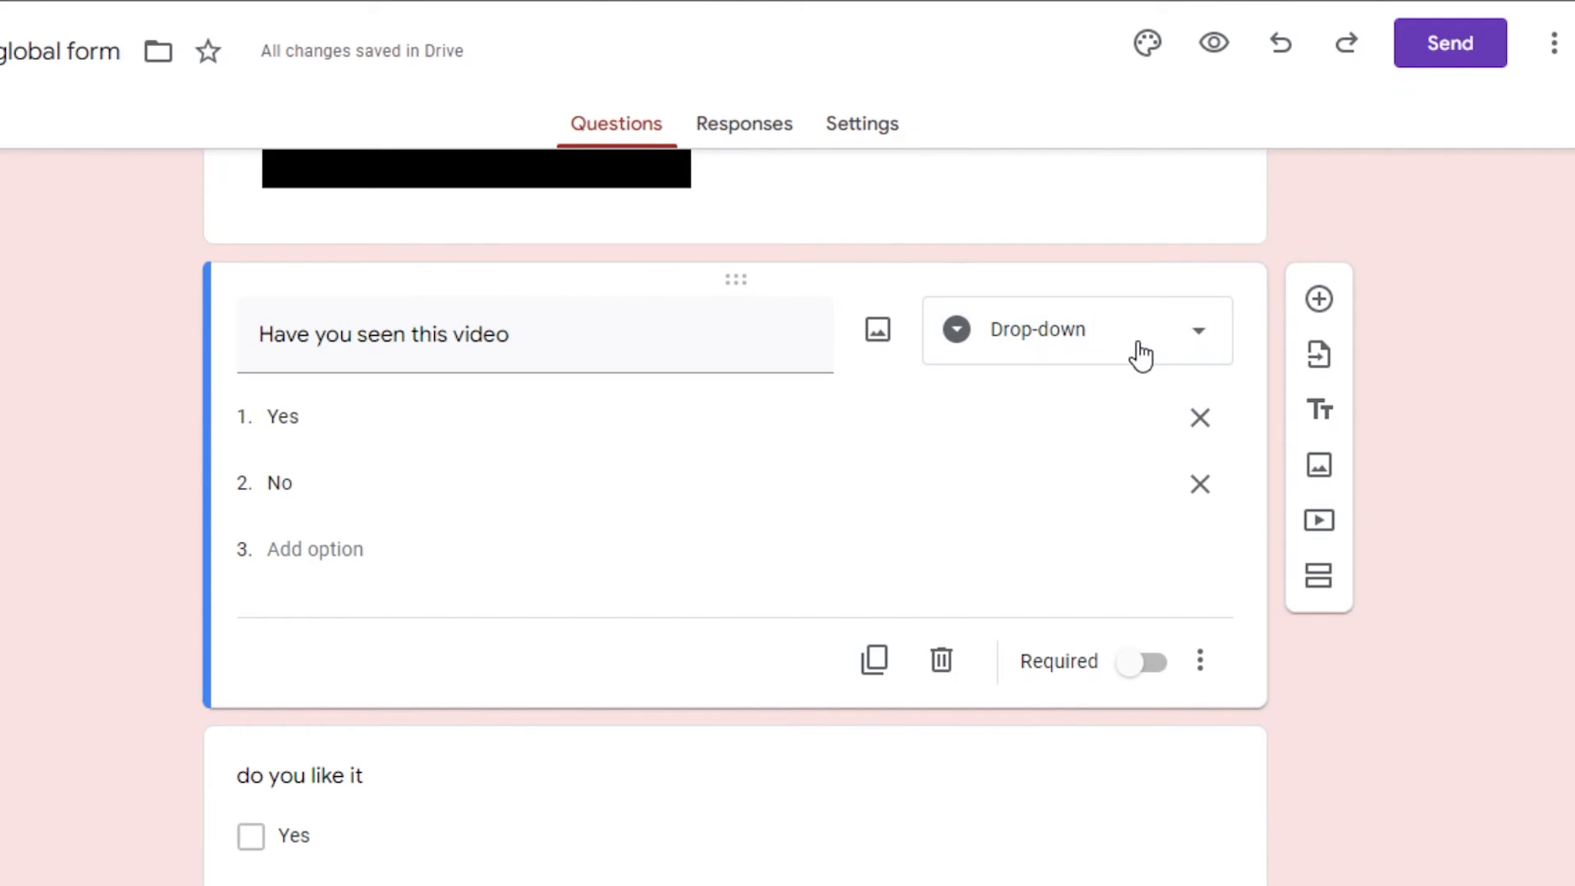
{"action": "left_click", "coordinate": [1140, 354]}
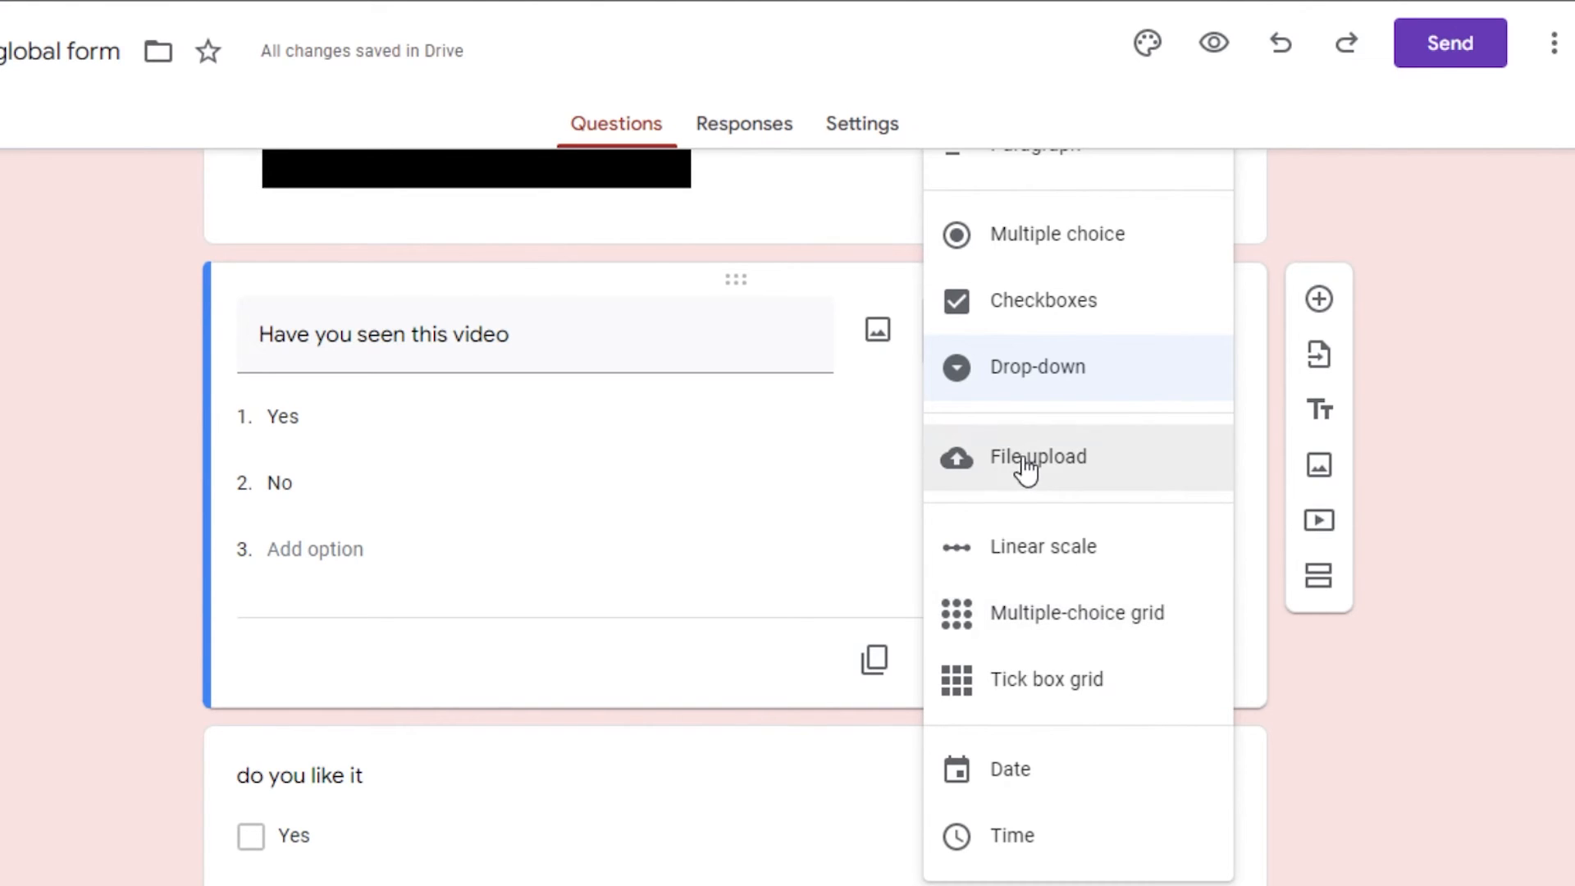
{"action": "left_click", "coordinate": [1034, 618]}
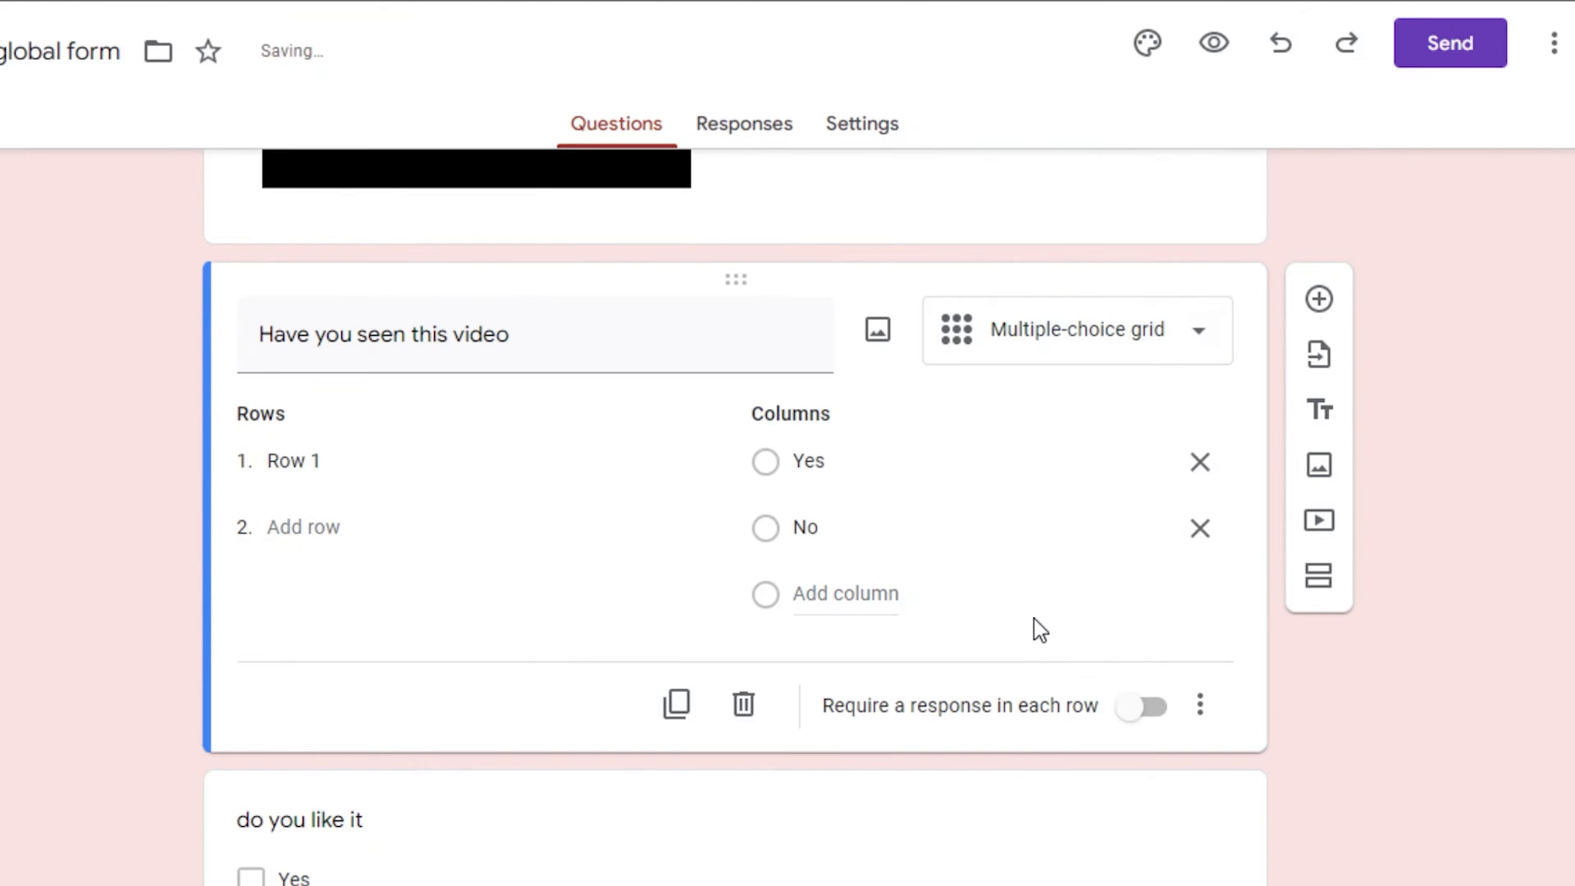
{"action": "left_click", "coordinate": [1151, 332]}
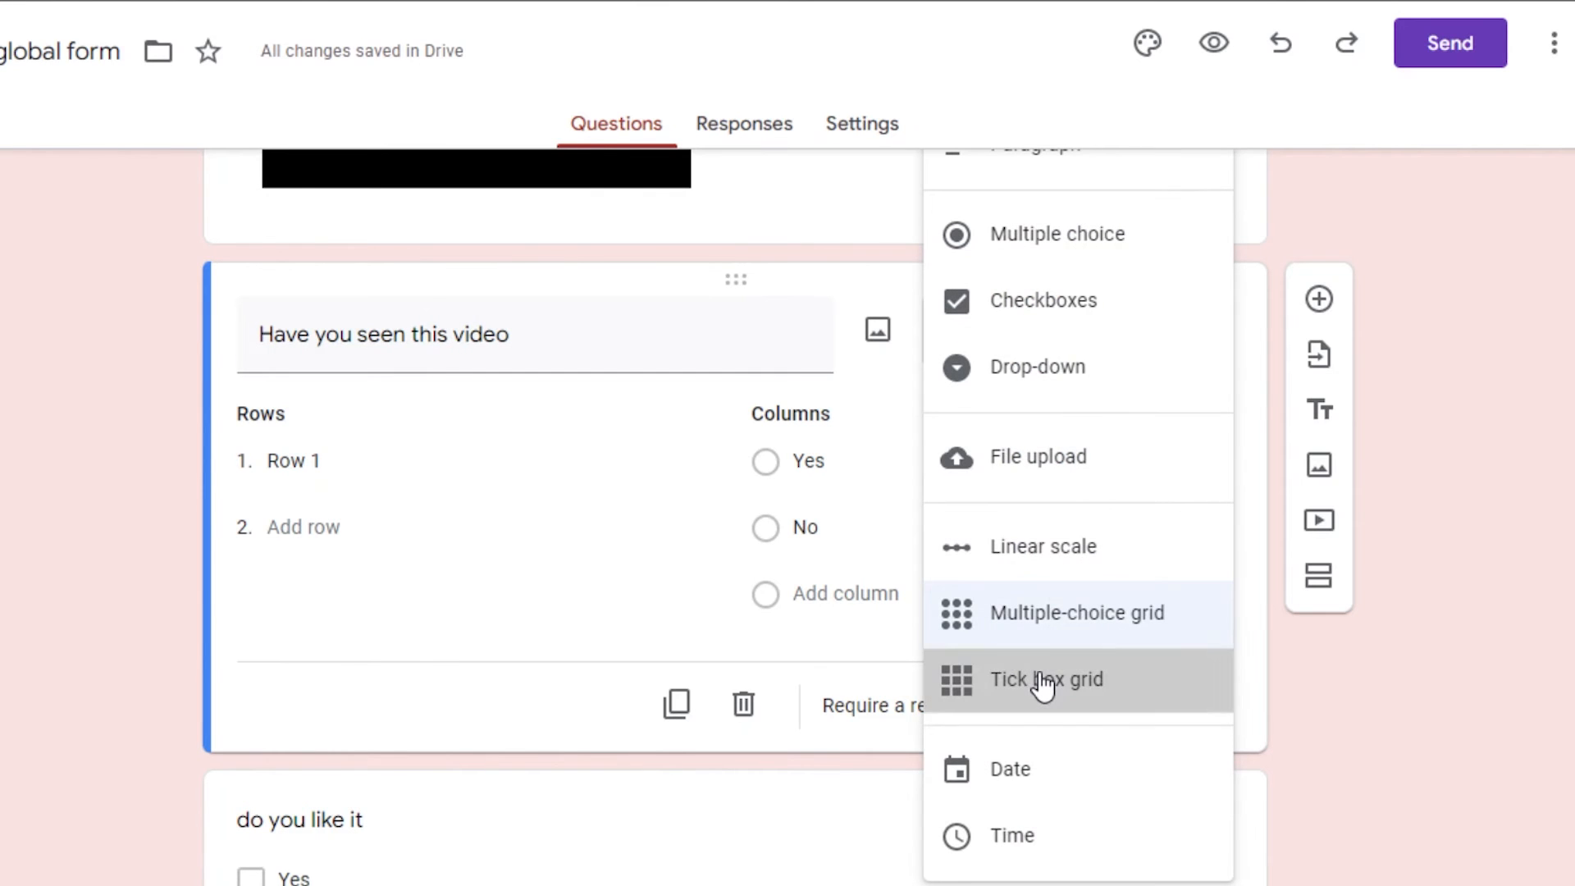
{"action": "left_click", "coordinate": [1042, 684]}
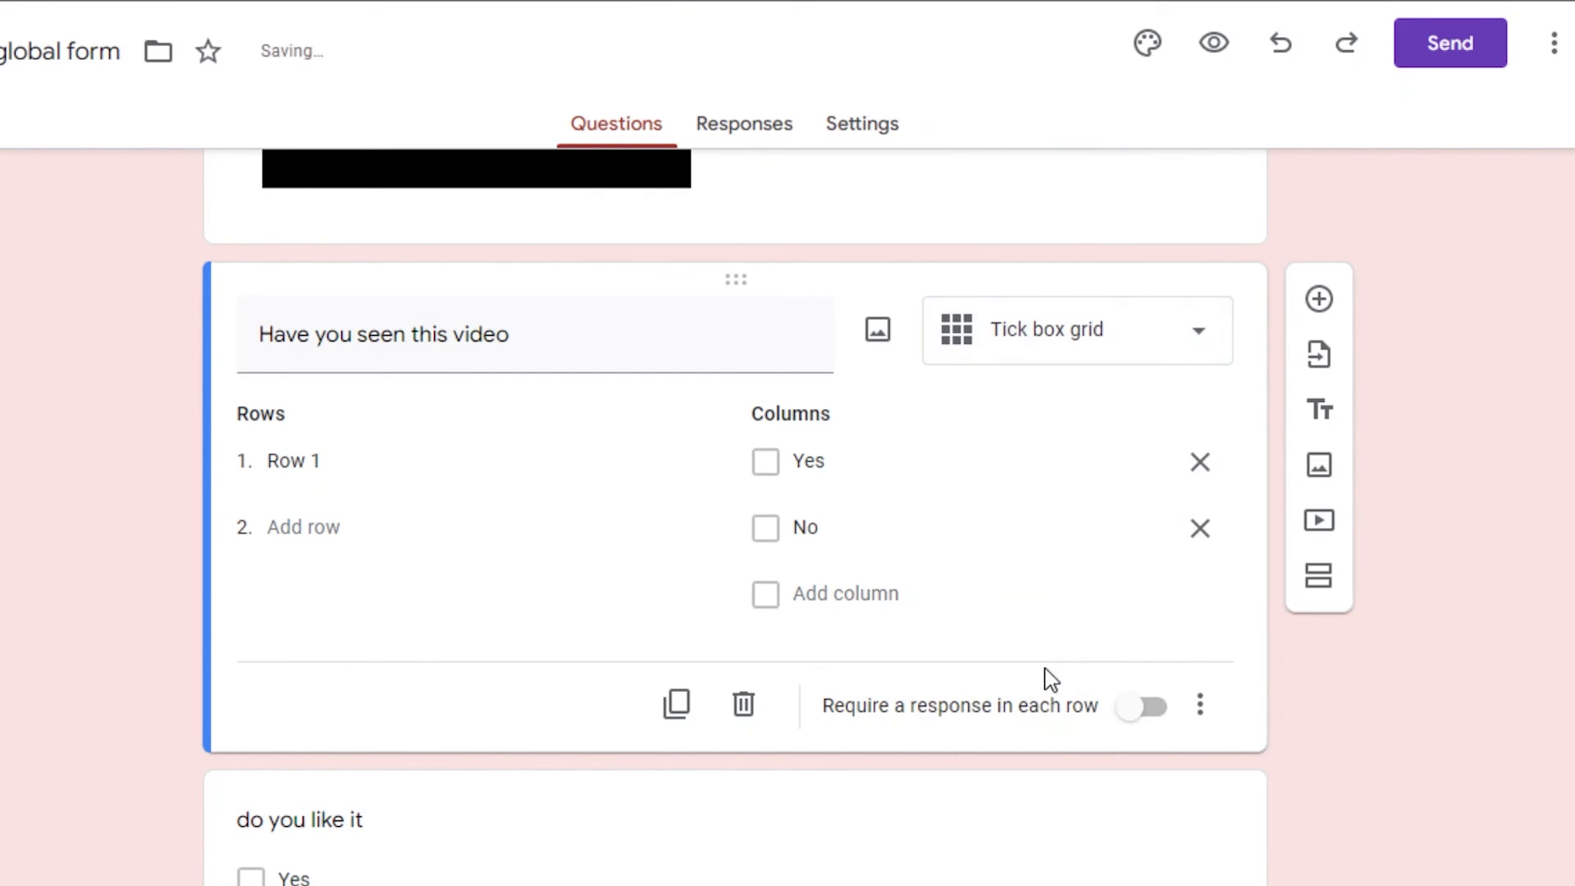
- Change the "Have you seen this video" question to the Linear scale type
{"action": "left_click", "coordinate": [1140, 330]}
{"action": "left_click", "coordinate": [1055, 550]}
{"action": "left_click", "coordinate": [1320, 410]}
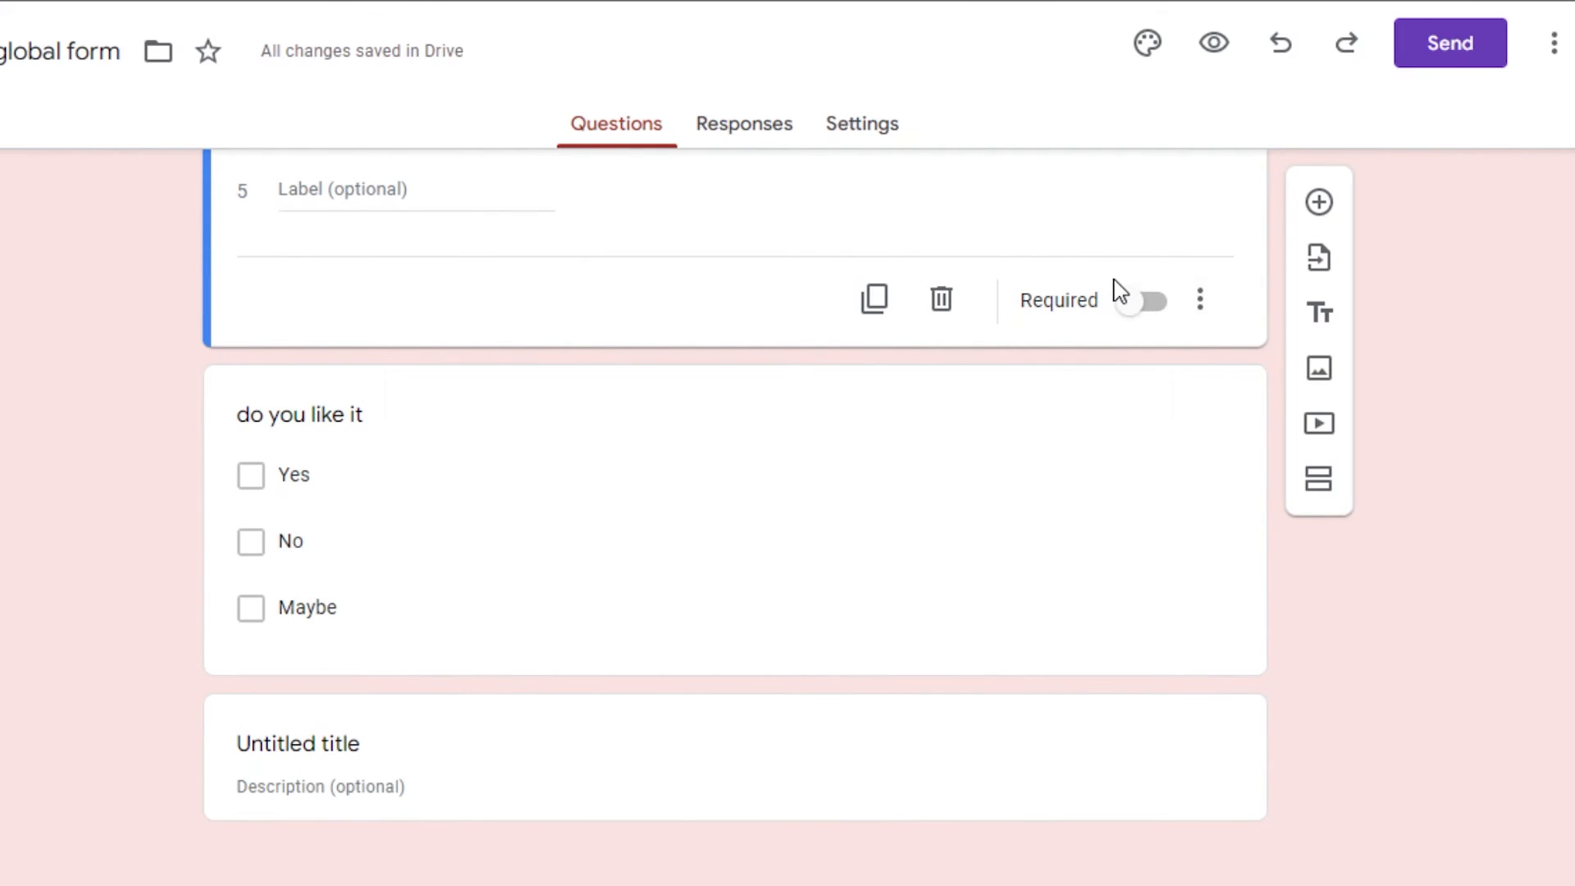
- Switch the linear scale question's Required setting on and back off, and check its option for showing a description
{"action": "left_click", "coordinate": [1149, 301]}
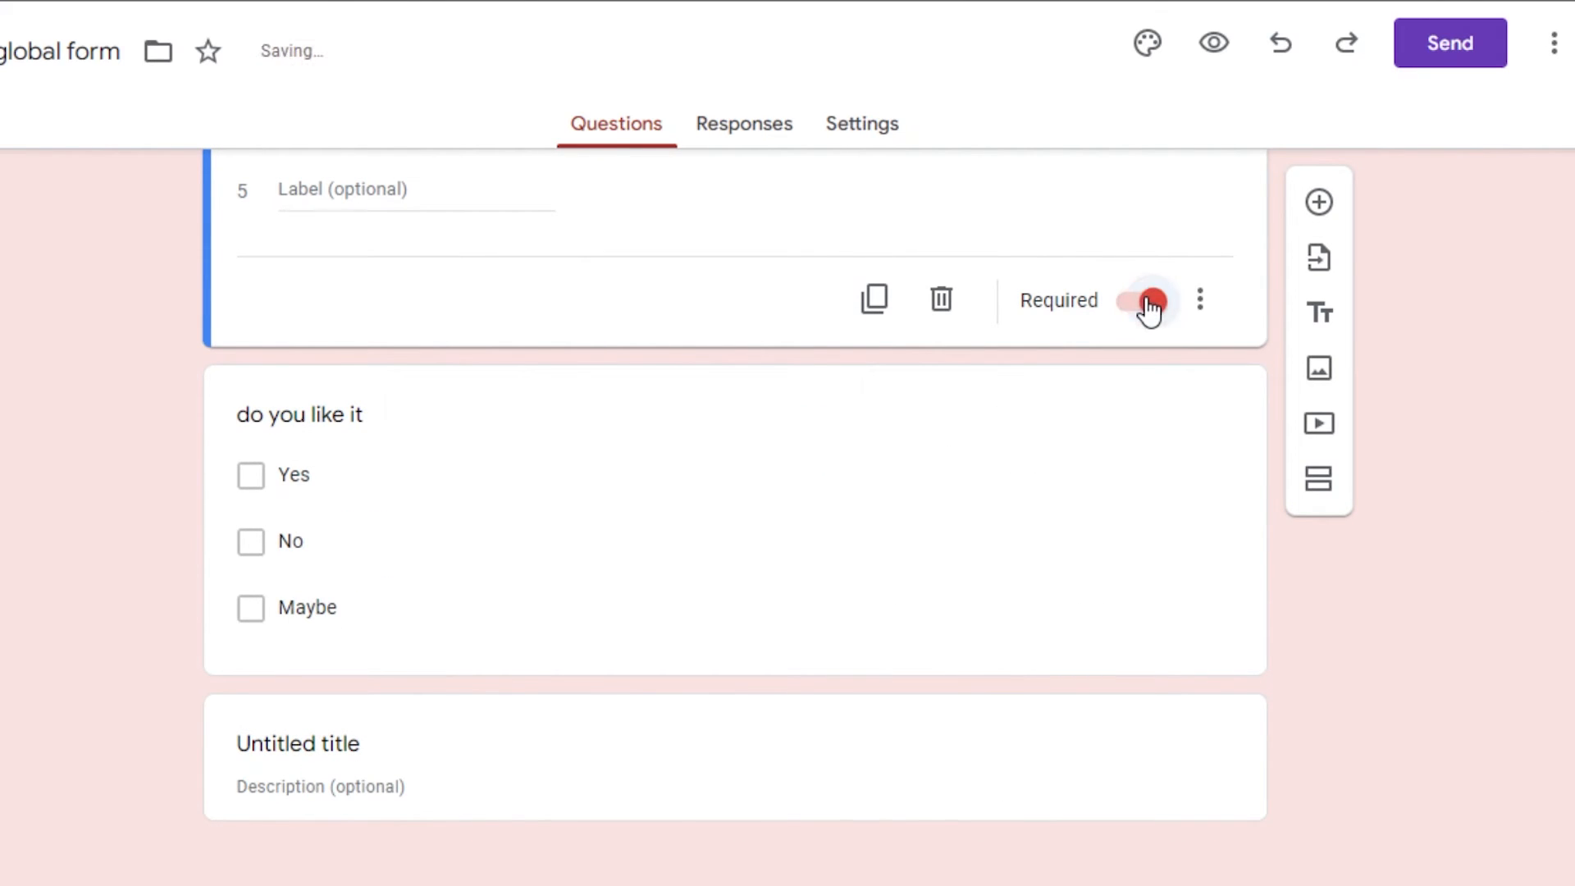
{"action": "left_click", "coordinate": [1149, 303]}
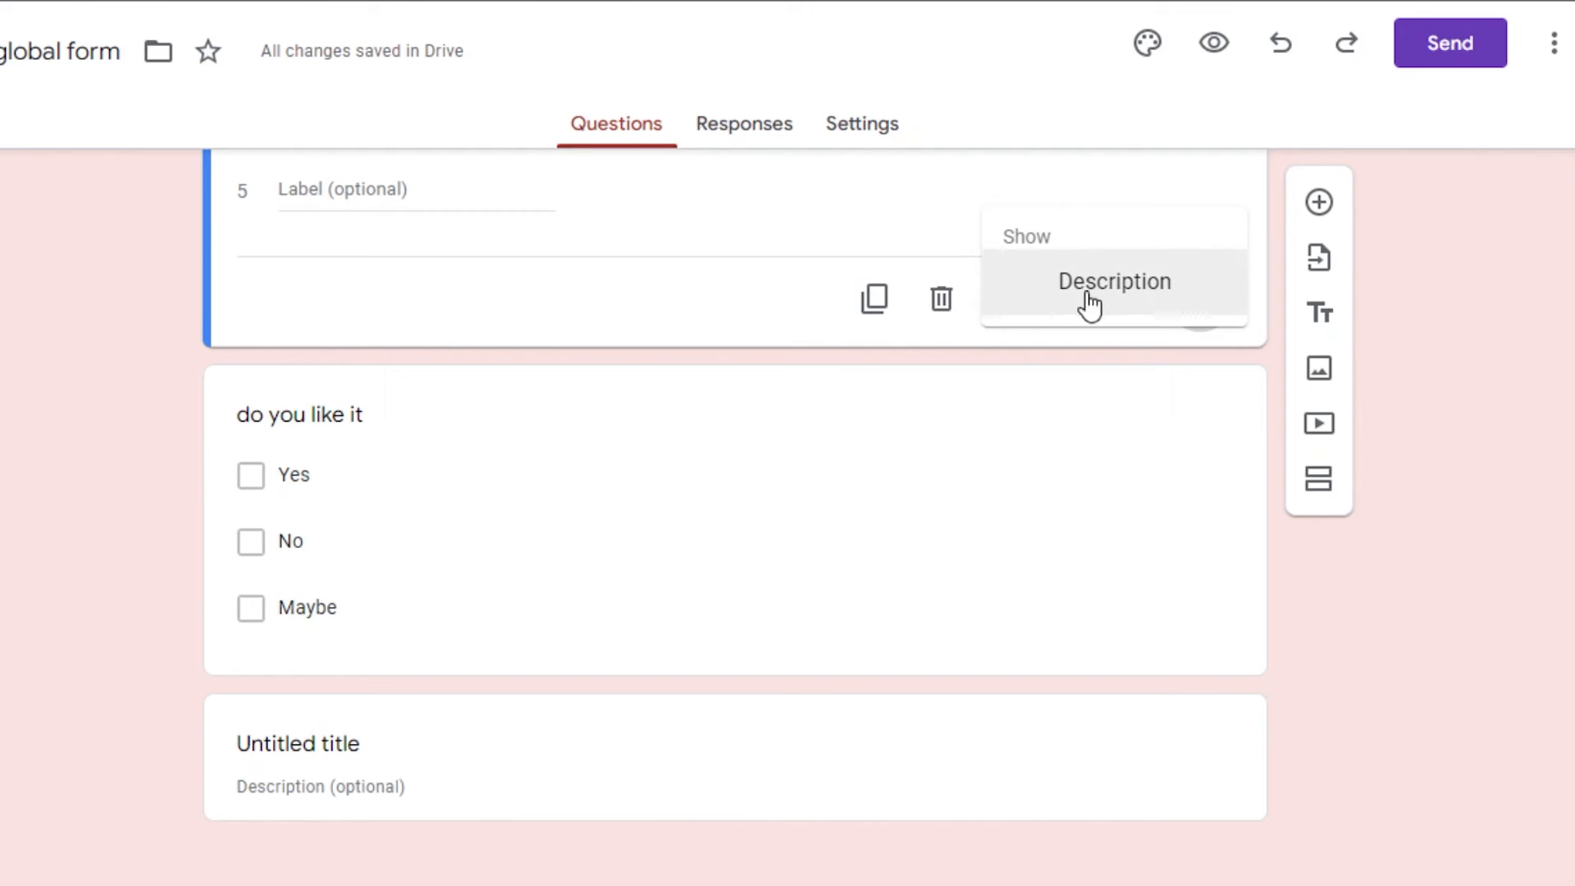
{"action": "left_click", "coordinate": [1094, 309]}
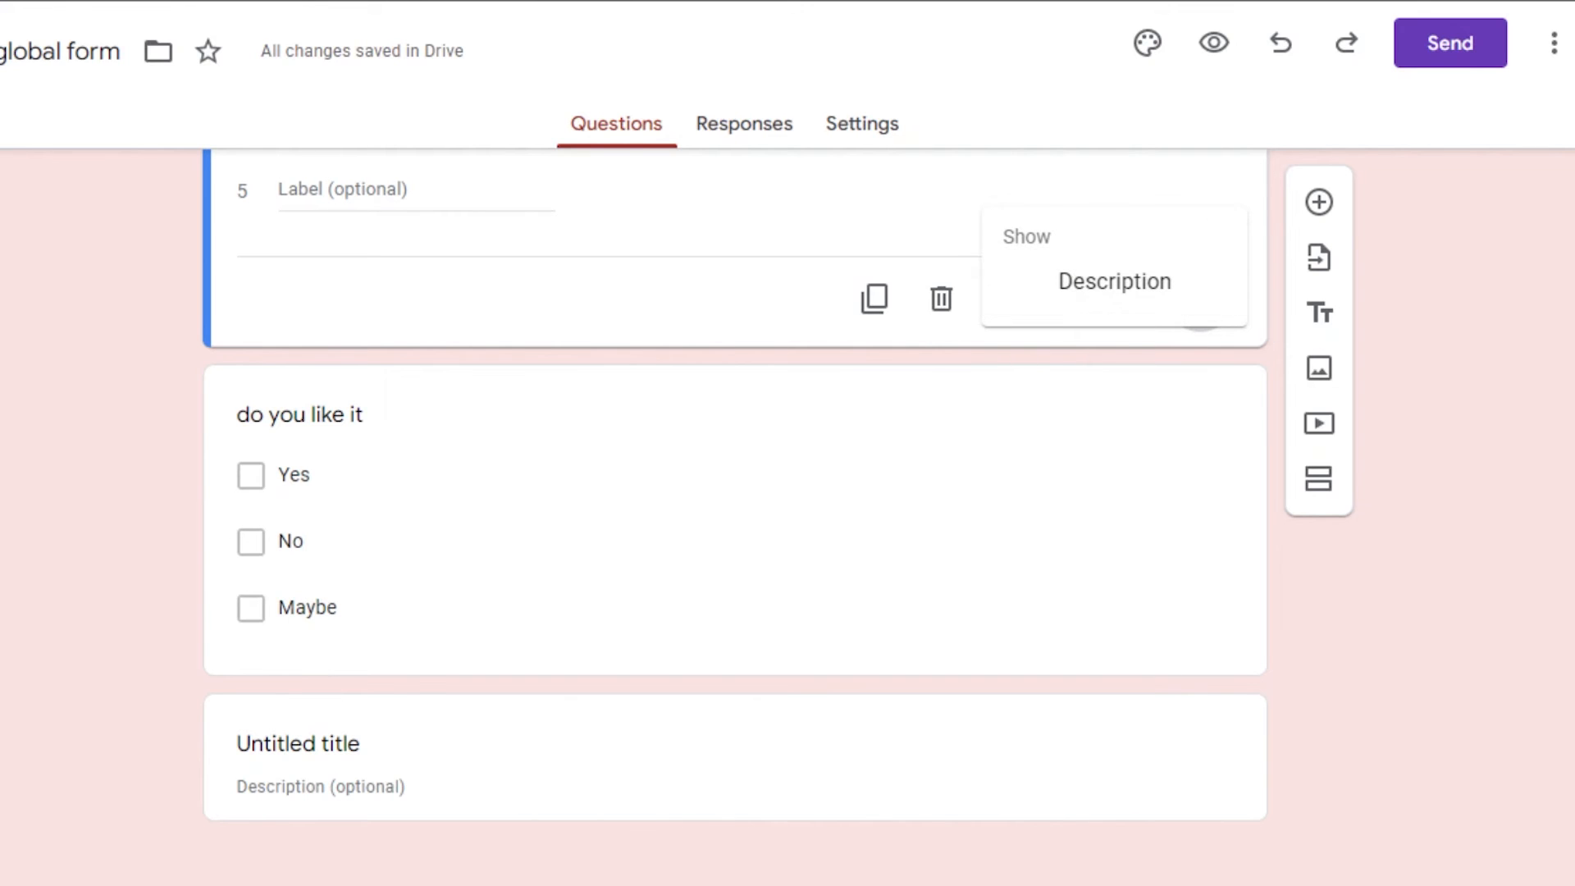
- Look over the form from its header through the questions and video, and view its collected responses
{"action": "scroll", "coordinate": [240, 401], "scroll_direction": "up", "scroll_amount": 20}
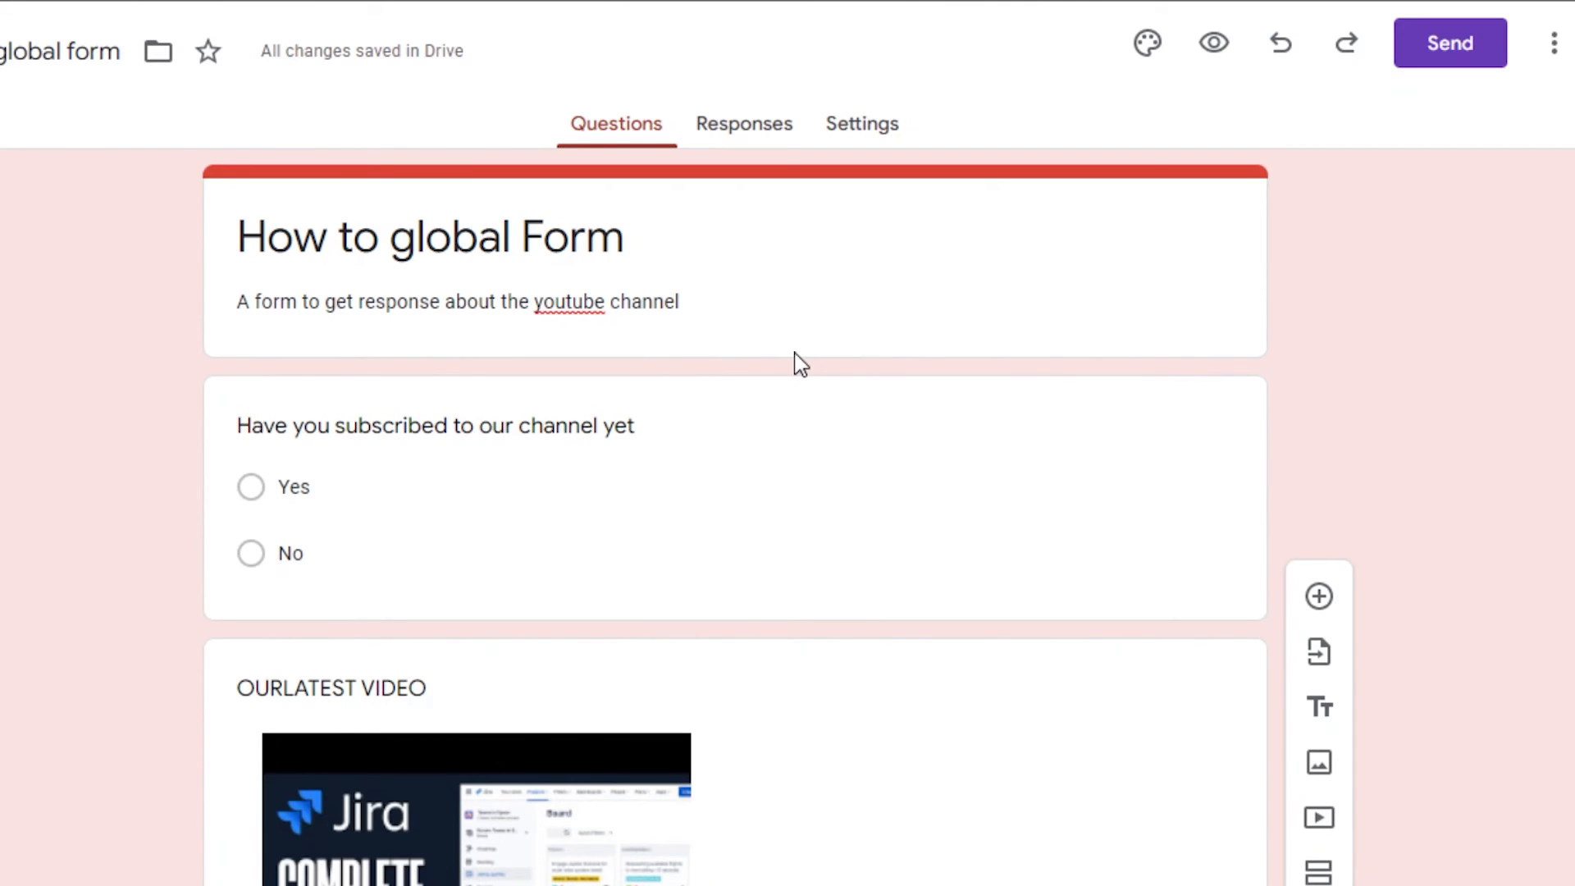
{"action": "scroll", "coordinate": [1354, 317], "scroll_direction": "down", "scroll_amount": 9}
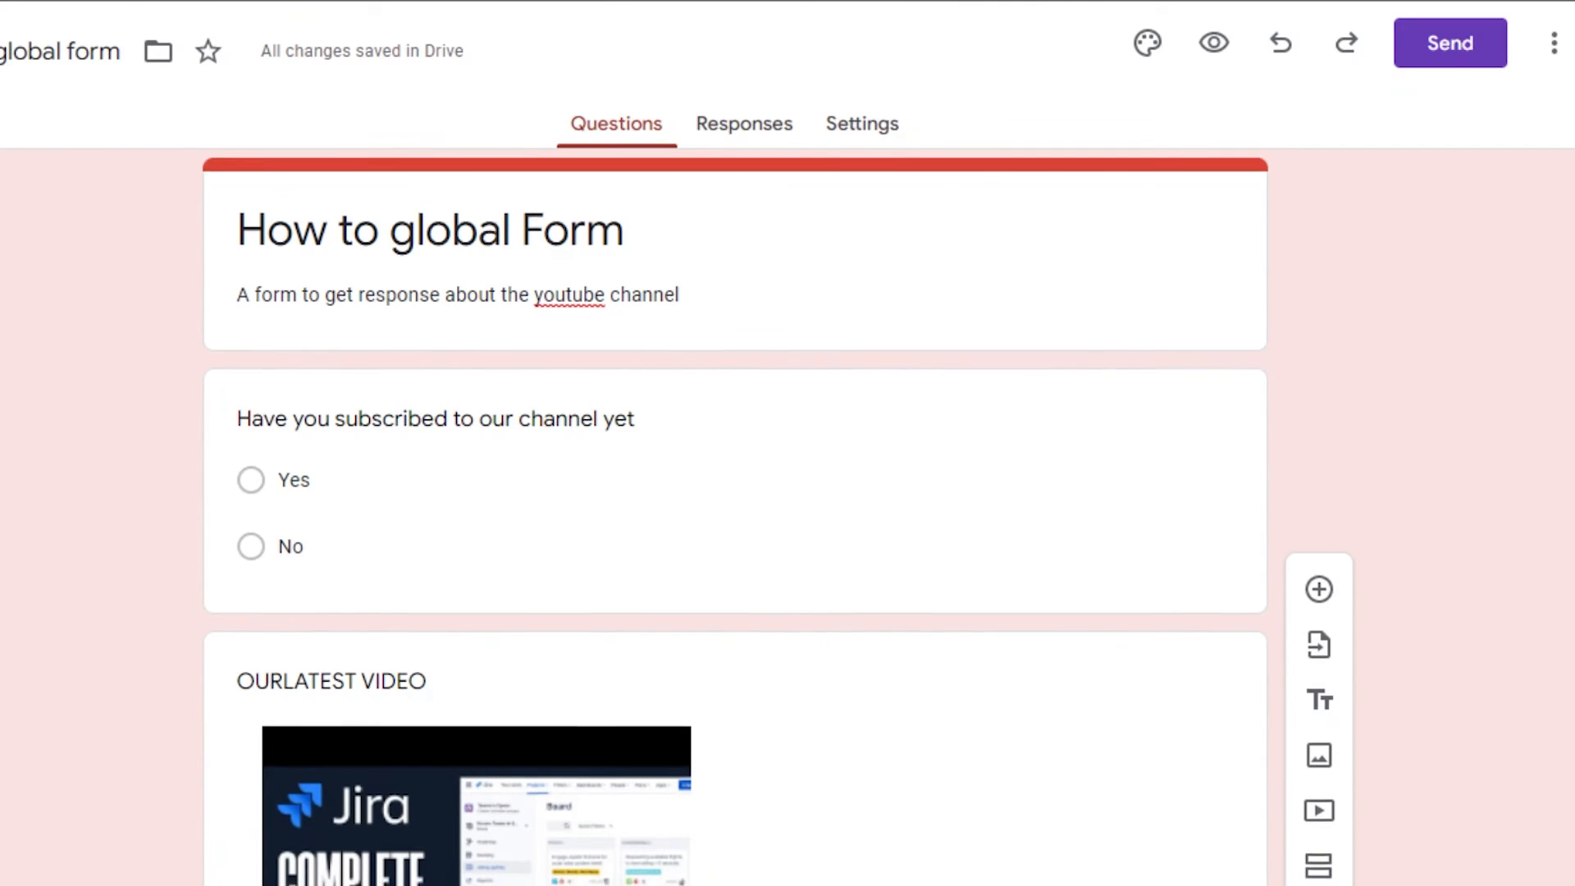
{"action": "left_click", "coordinate": [300, 810]}
{"action": "scroll", "coordinate": [735, 516], "scroll_direction": "up", "scroll_amount": 4}
{"action": "scroll", "coordinate": [735, 516], "scroll_direction": "up", "scroll_amount": 7}
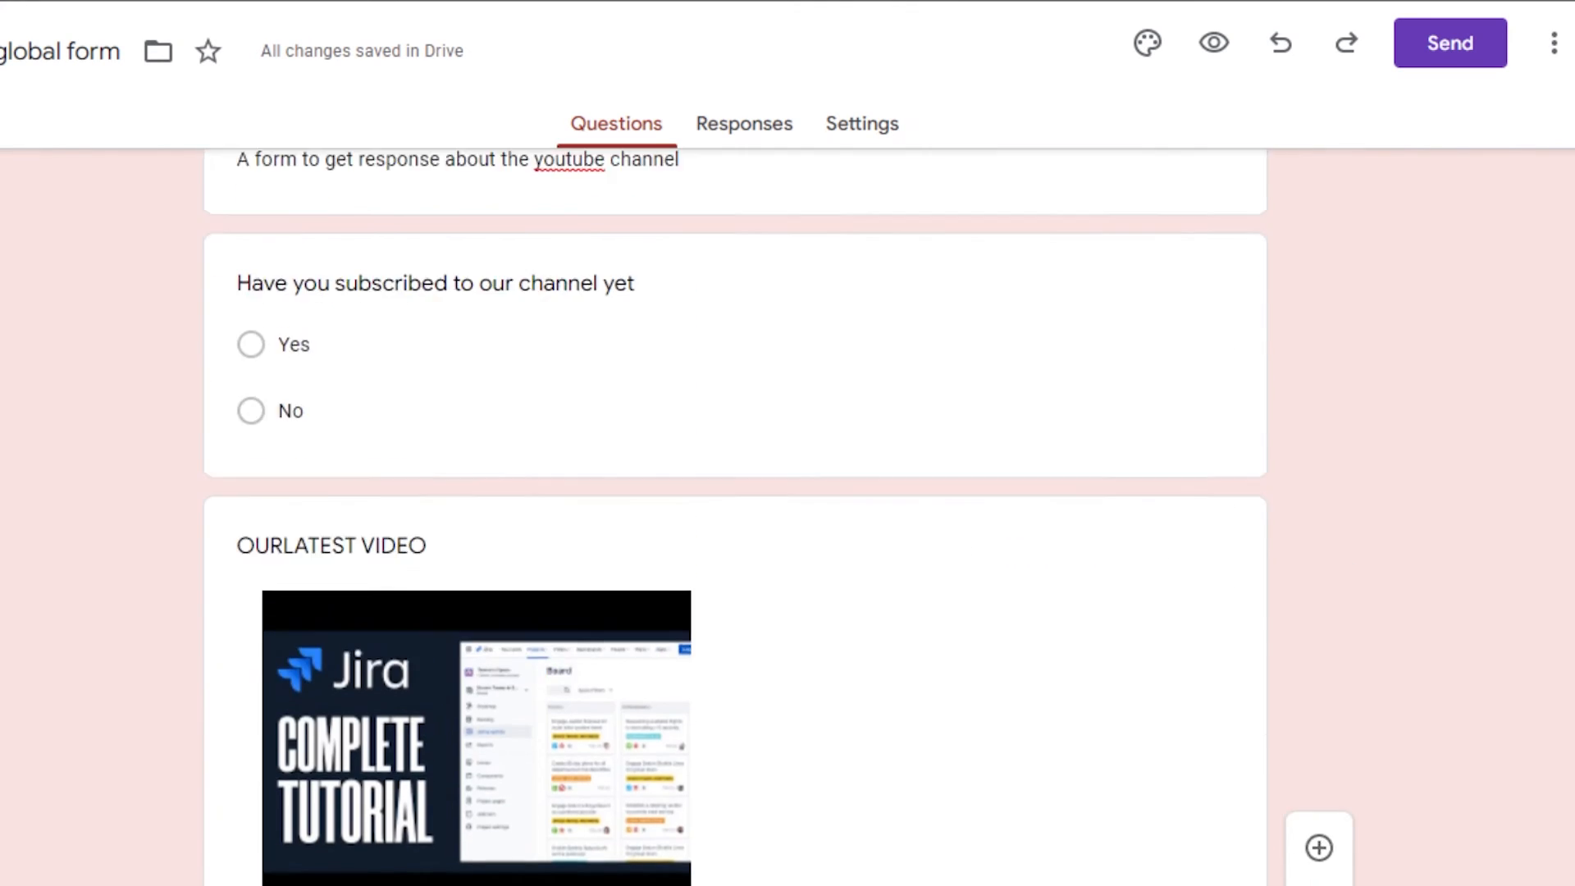
{"action": "scroll", "coordinate": [735, 516], "scroll_direction": "down", "scroll_amount": 9}
{"action": "left_click", "coordinate": [763, 129]}
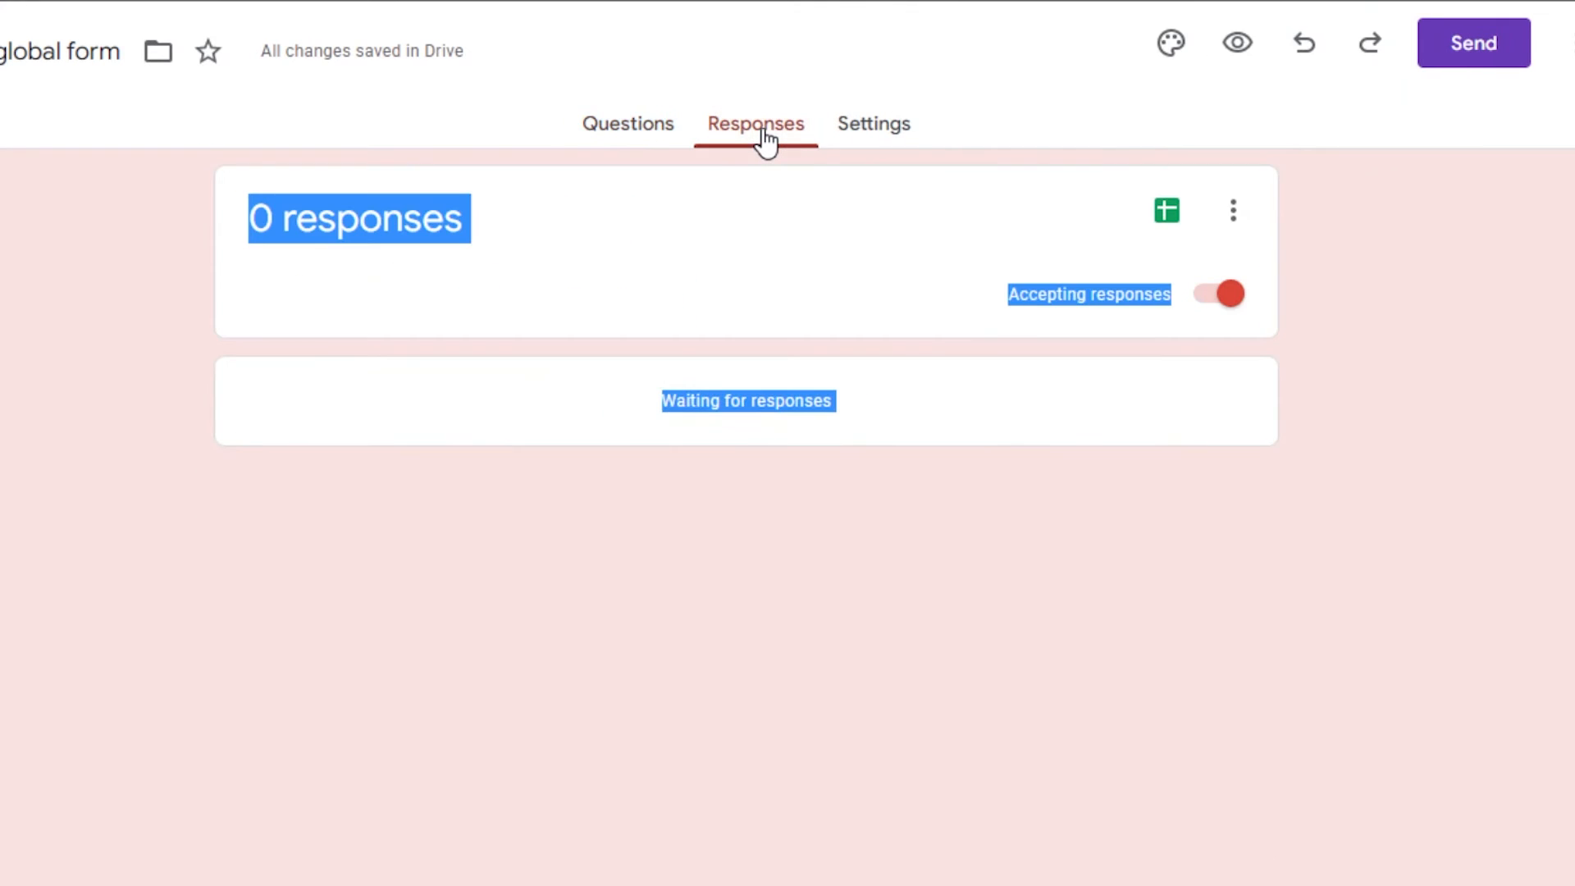
{"action": "left_click", "coordinate": [1402, 392]}
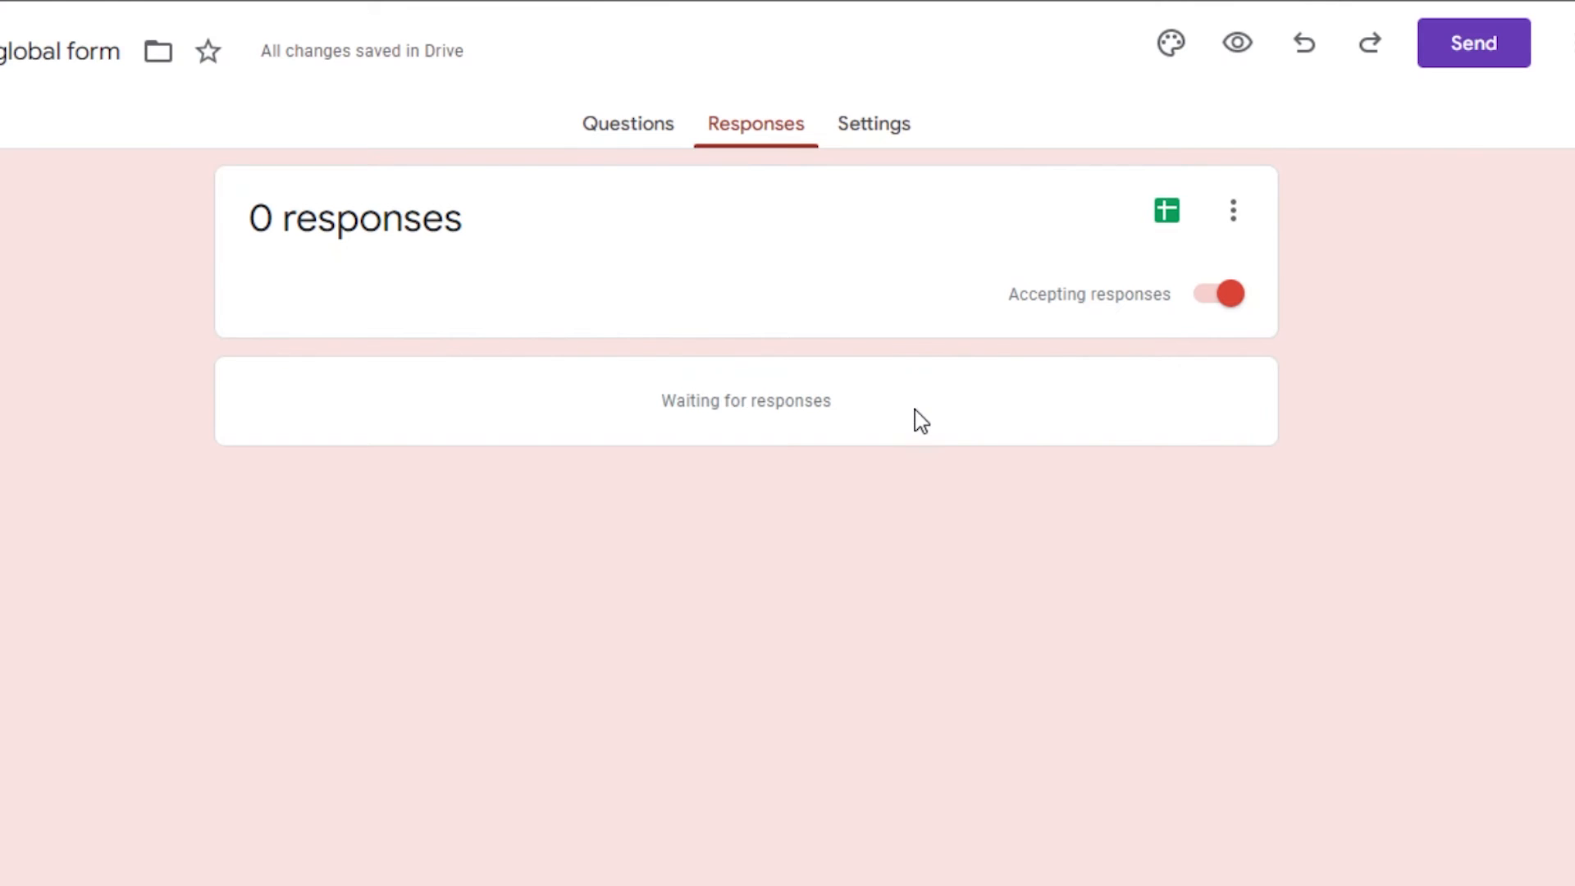
- Examine the form's settings, covering the quiz option, responses, presentation, form defaults and question defaults
{"action": "left_click", "coordinate": [893, 135]}
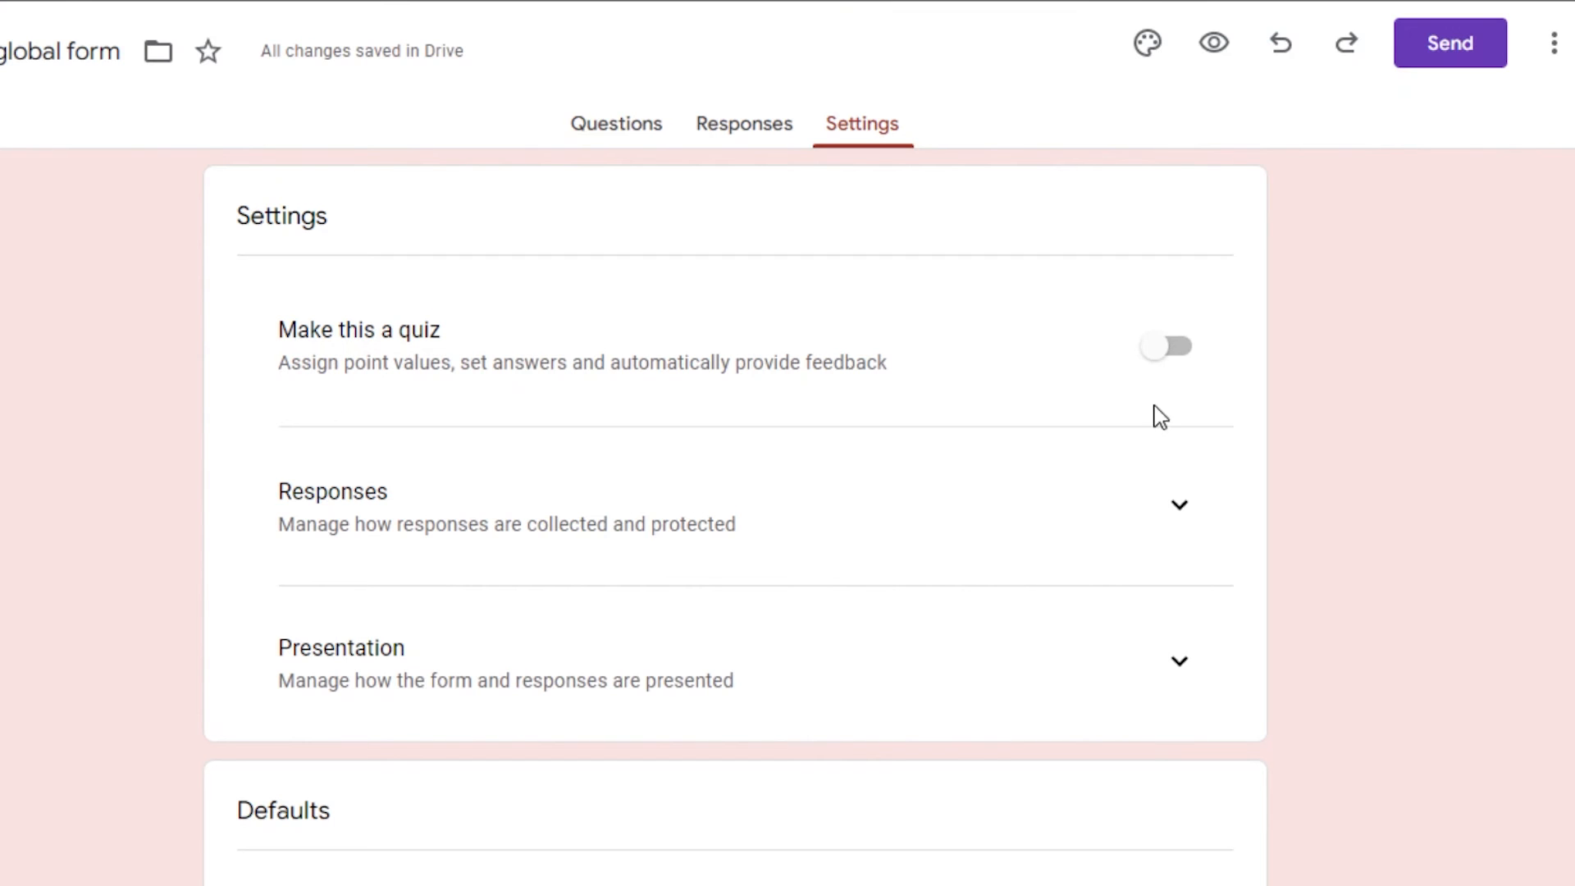
{"action": "scroll", "coordinate": [1409, 394], "scroll_direction": "down", "scroll_amount": 2}
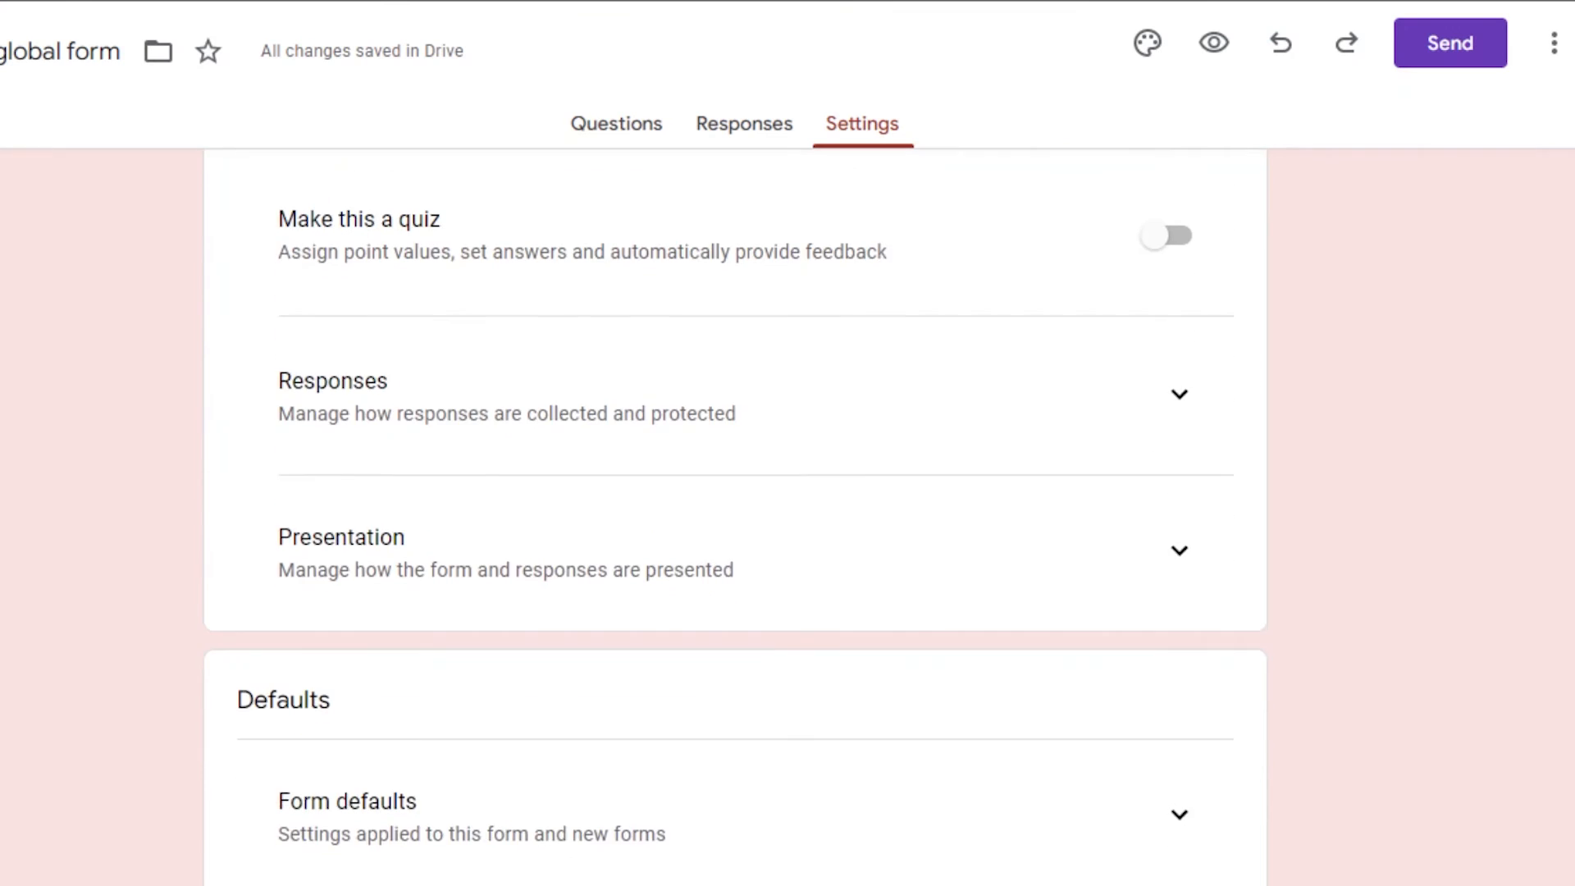
{"action": "scroll", "coordinate": [1409, 394], "scroll_direction": "up", "scroll_amount": 2}
{"action": "scroll", "coordinate": [1409, 394], "scroll_direction": "down", "scroll_amount": 3}
{"action": "scroll", "coordinate": [1213, 647], "scroll_direction": "down", "scroll_amount": 2}
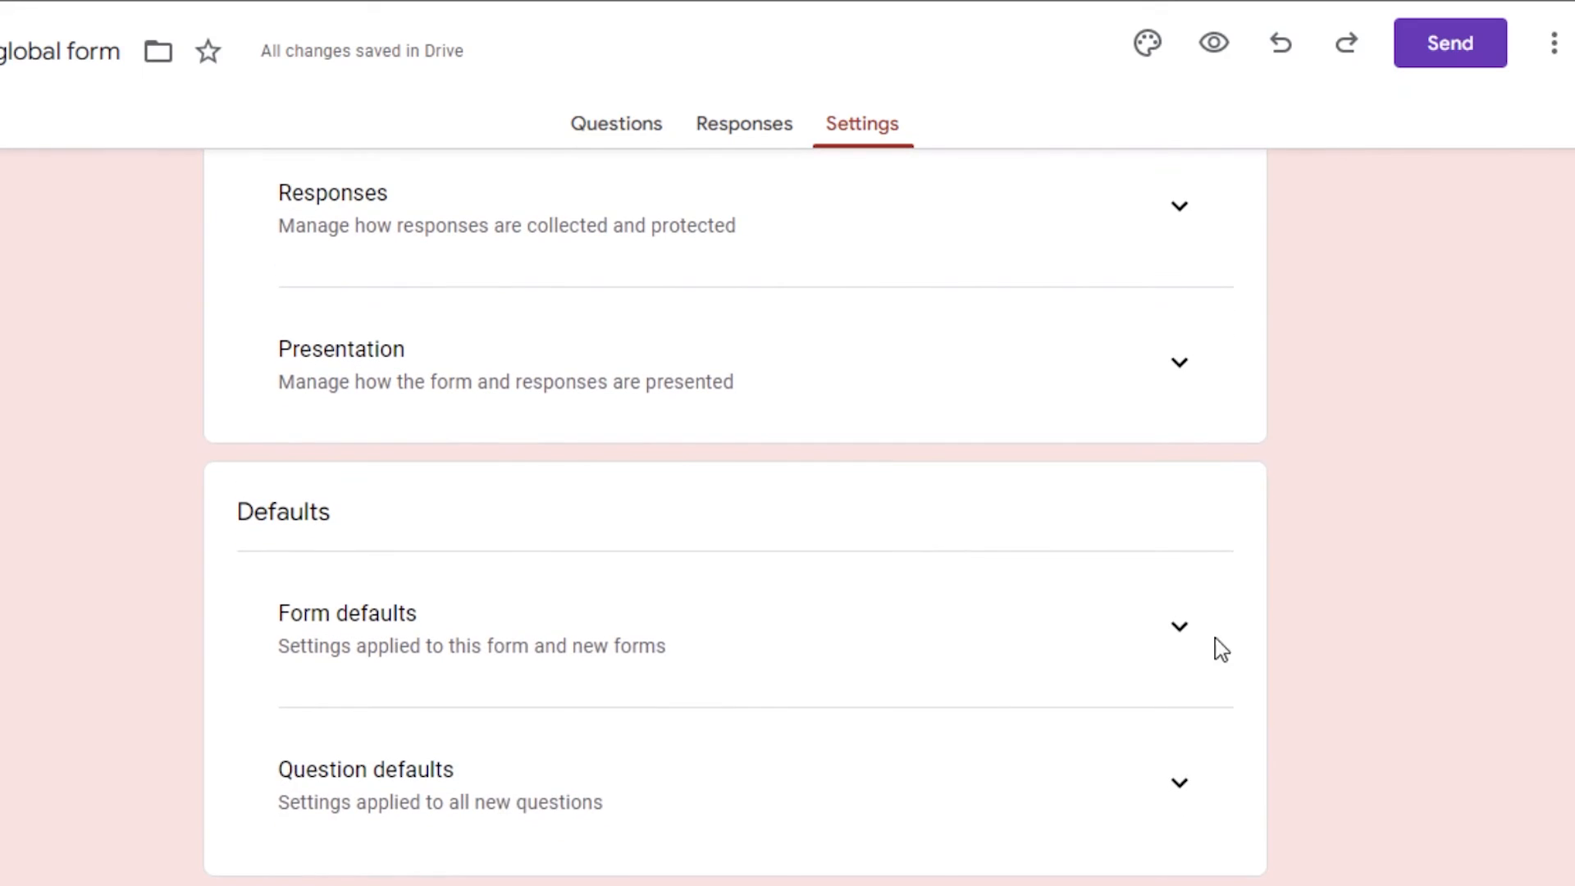
{"action": "scroll", "coordinate": [885, 308], "scroll_direction": "up", "scroll_amount": 1}
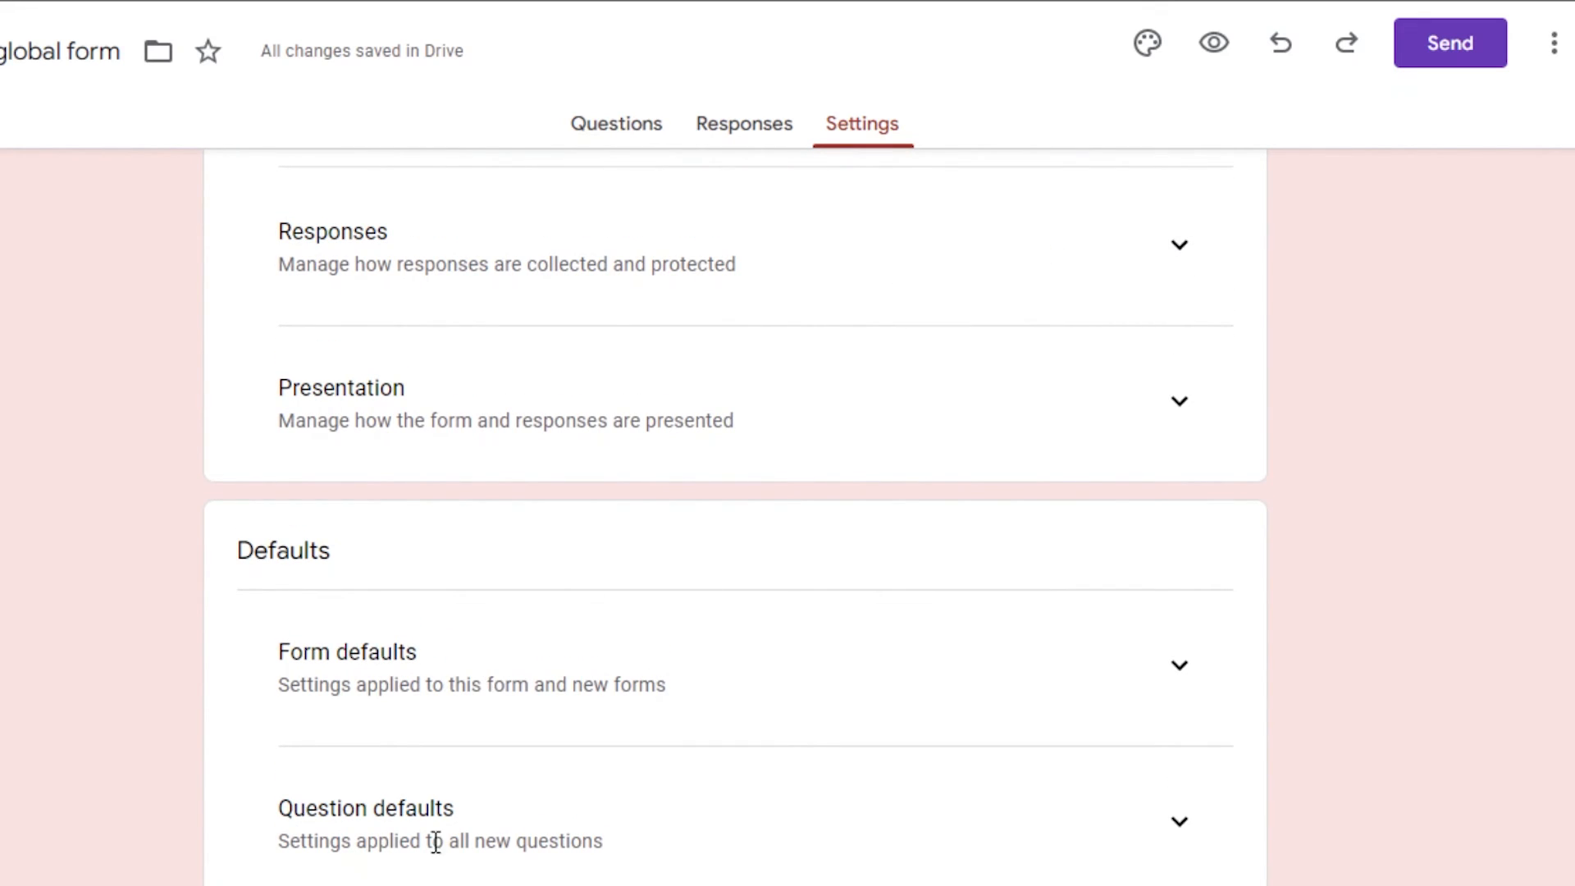
{"action": "scroll", "coordinate": [264, 138], "scroll_direction": "up", "scroll_amount": 3}
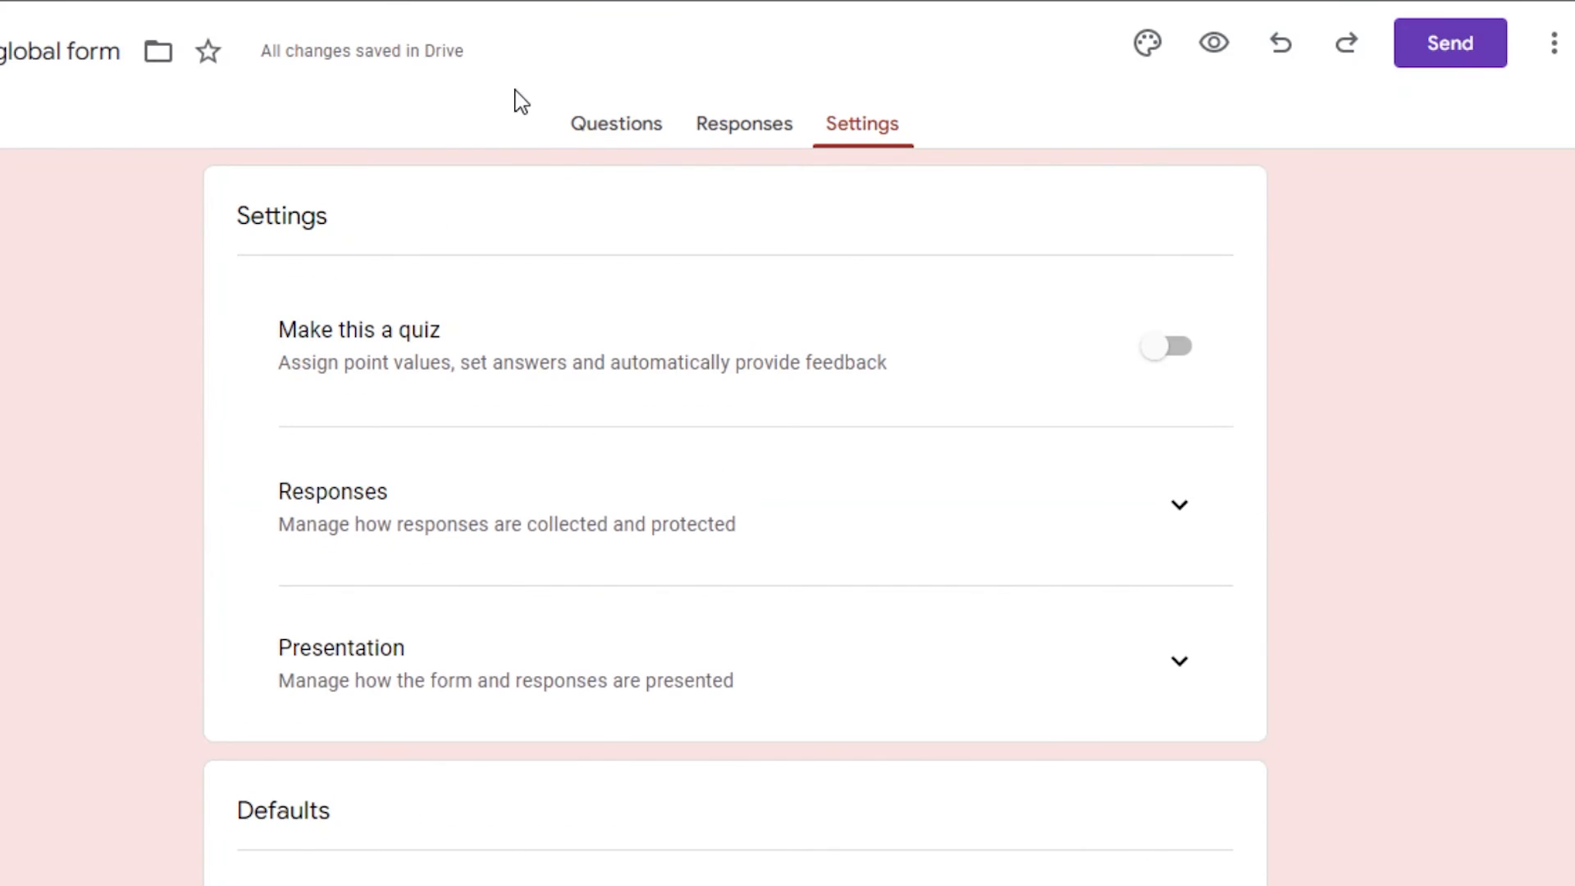
- Return to the questions, open the form's sending options, shorten the share link's URL and copy it
{"action": "left_click", "coordinate": [626, 117]}
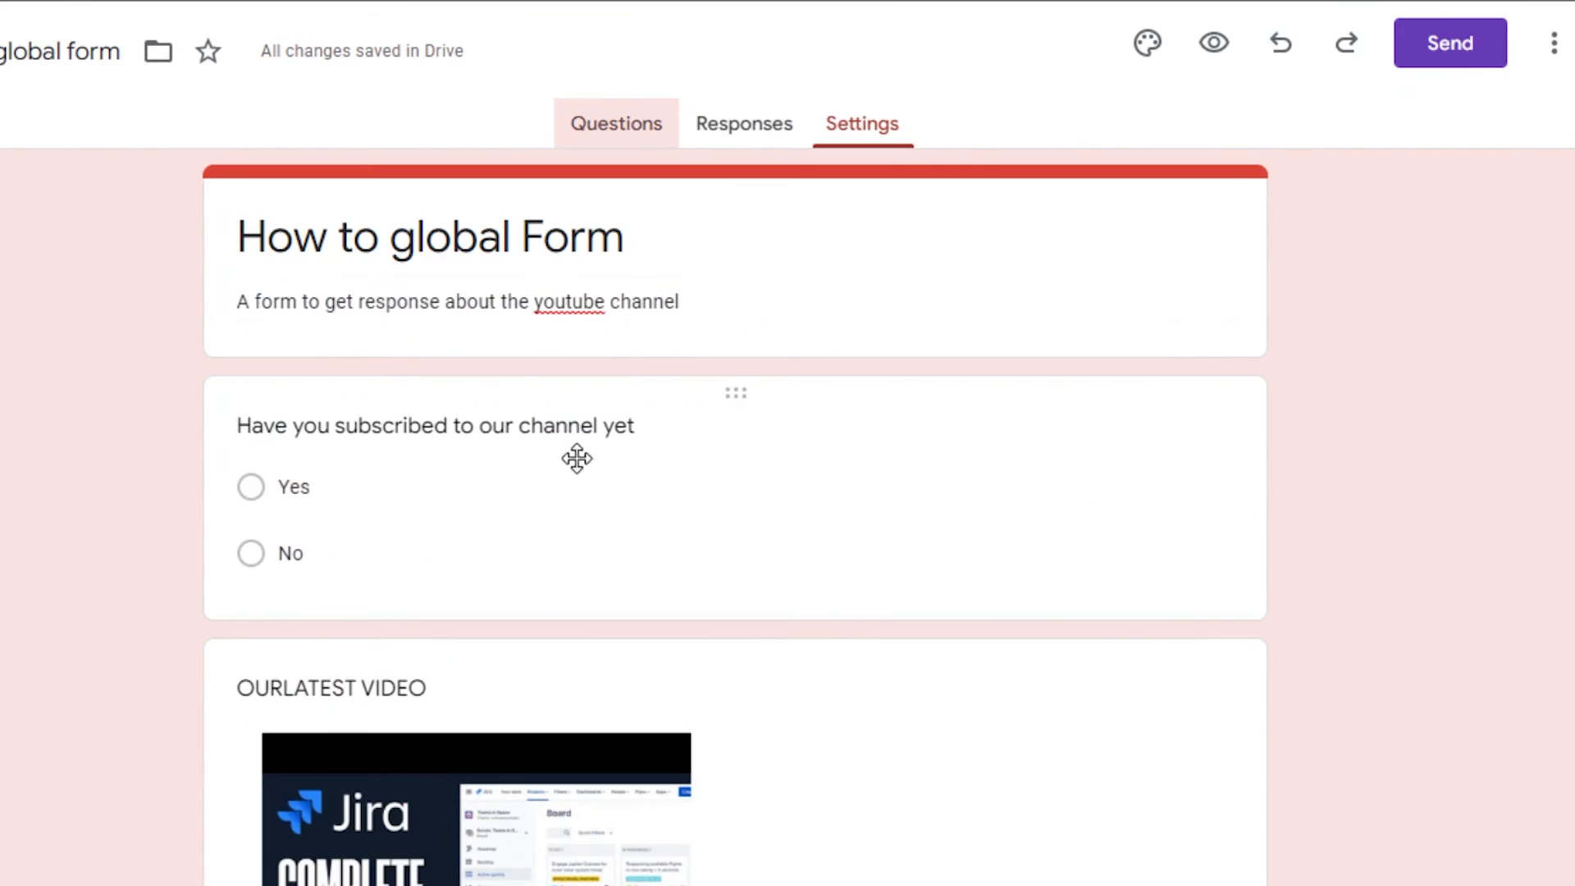
{"action": "left_click", "coordinate": [1483, 45]}
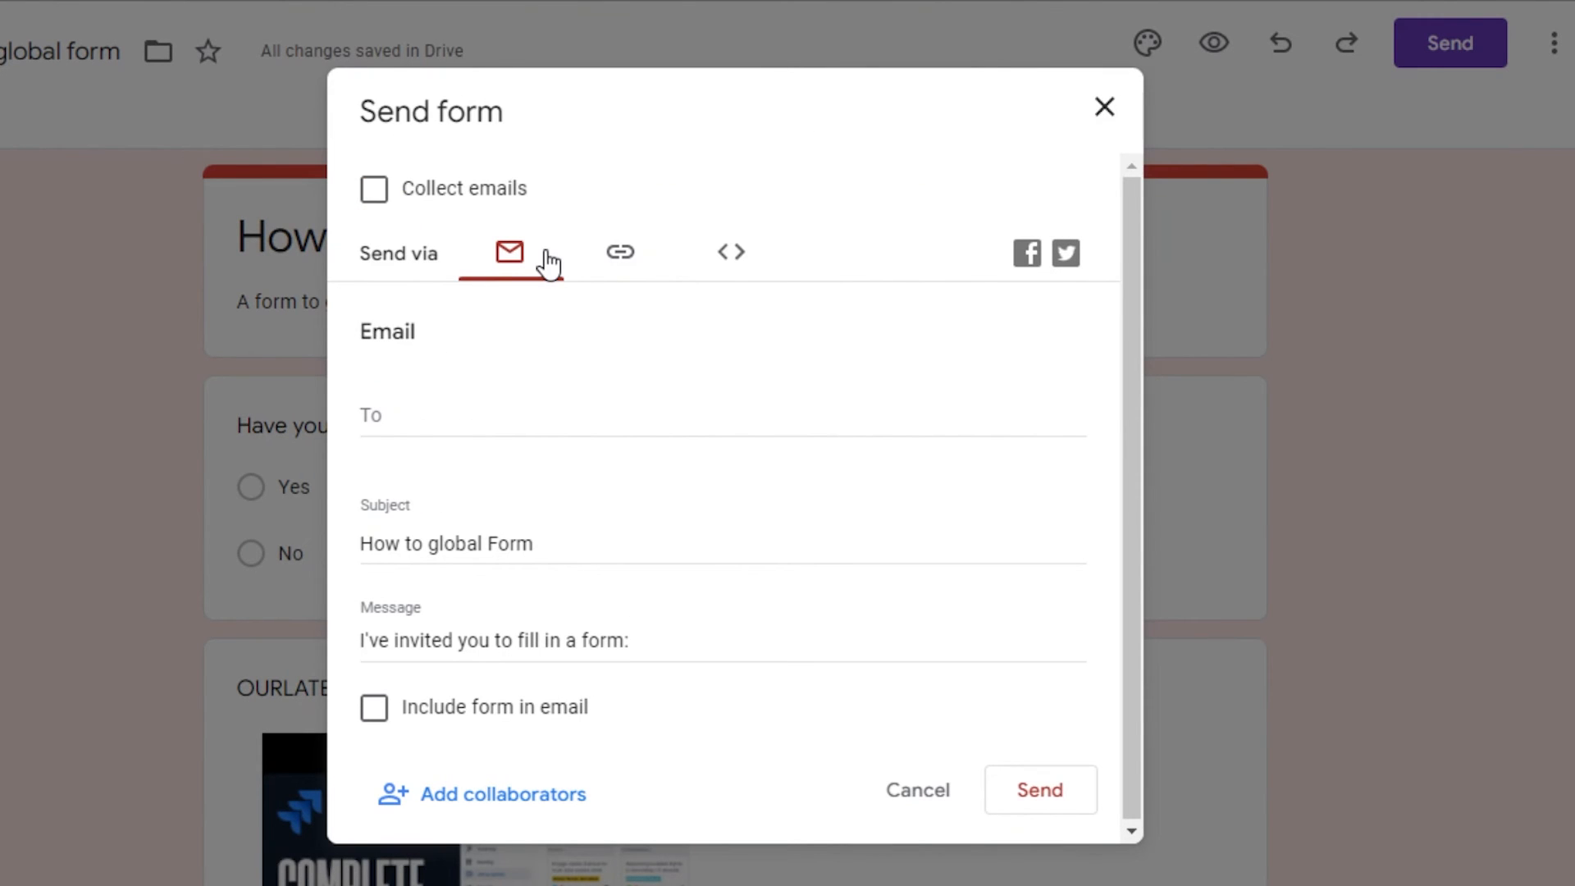
{"action": "left_click", "coordinate": [781, 253]}
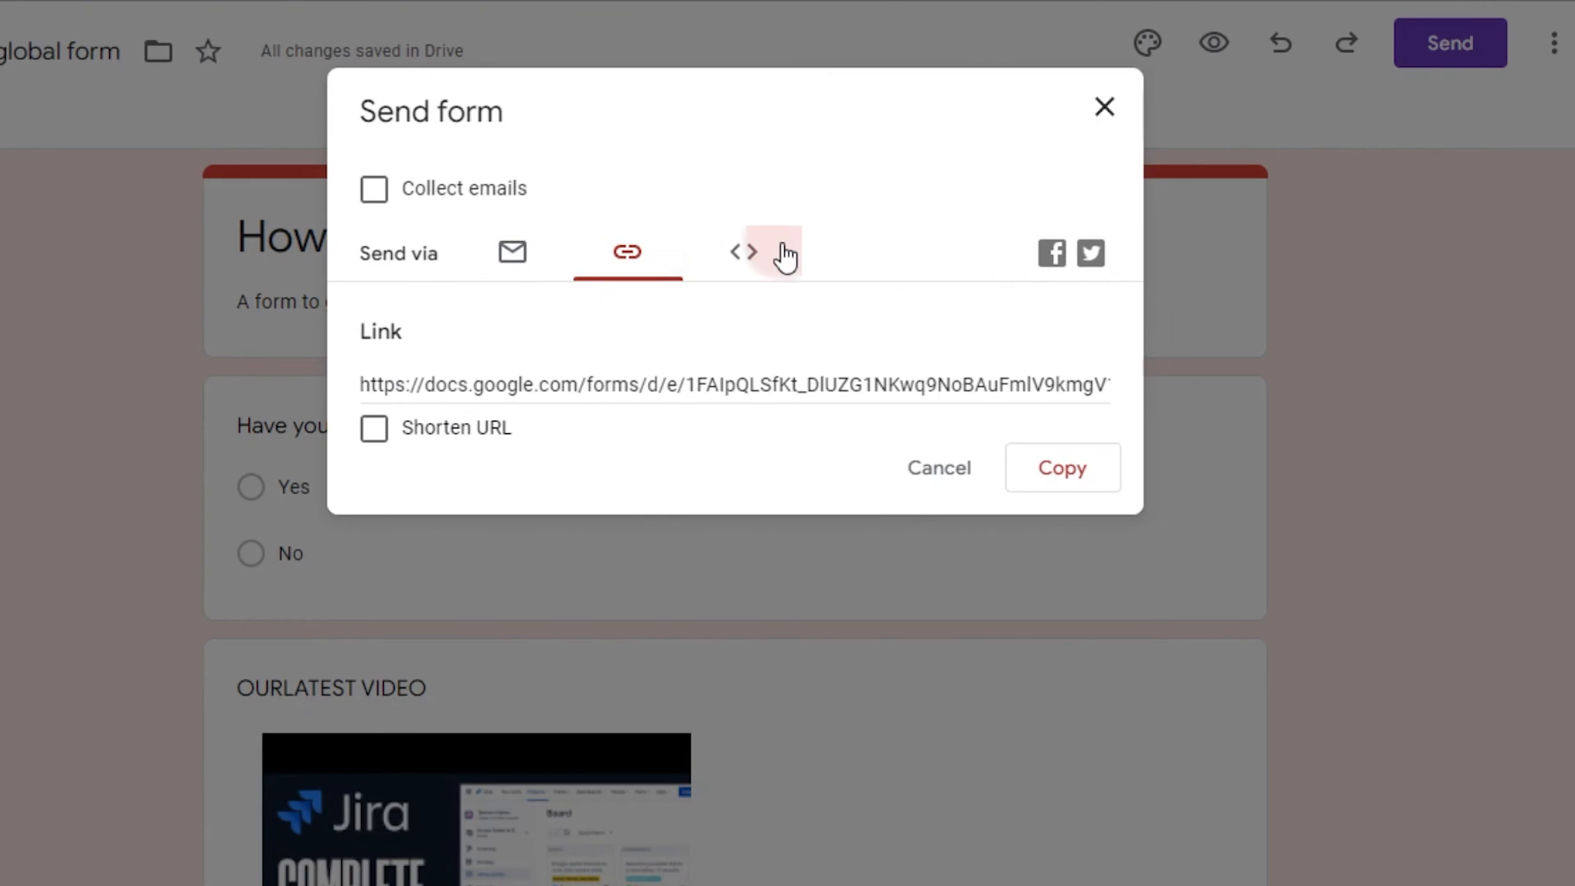
{"action": "left_click", "coordinate": [620, 248]}
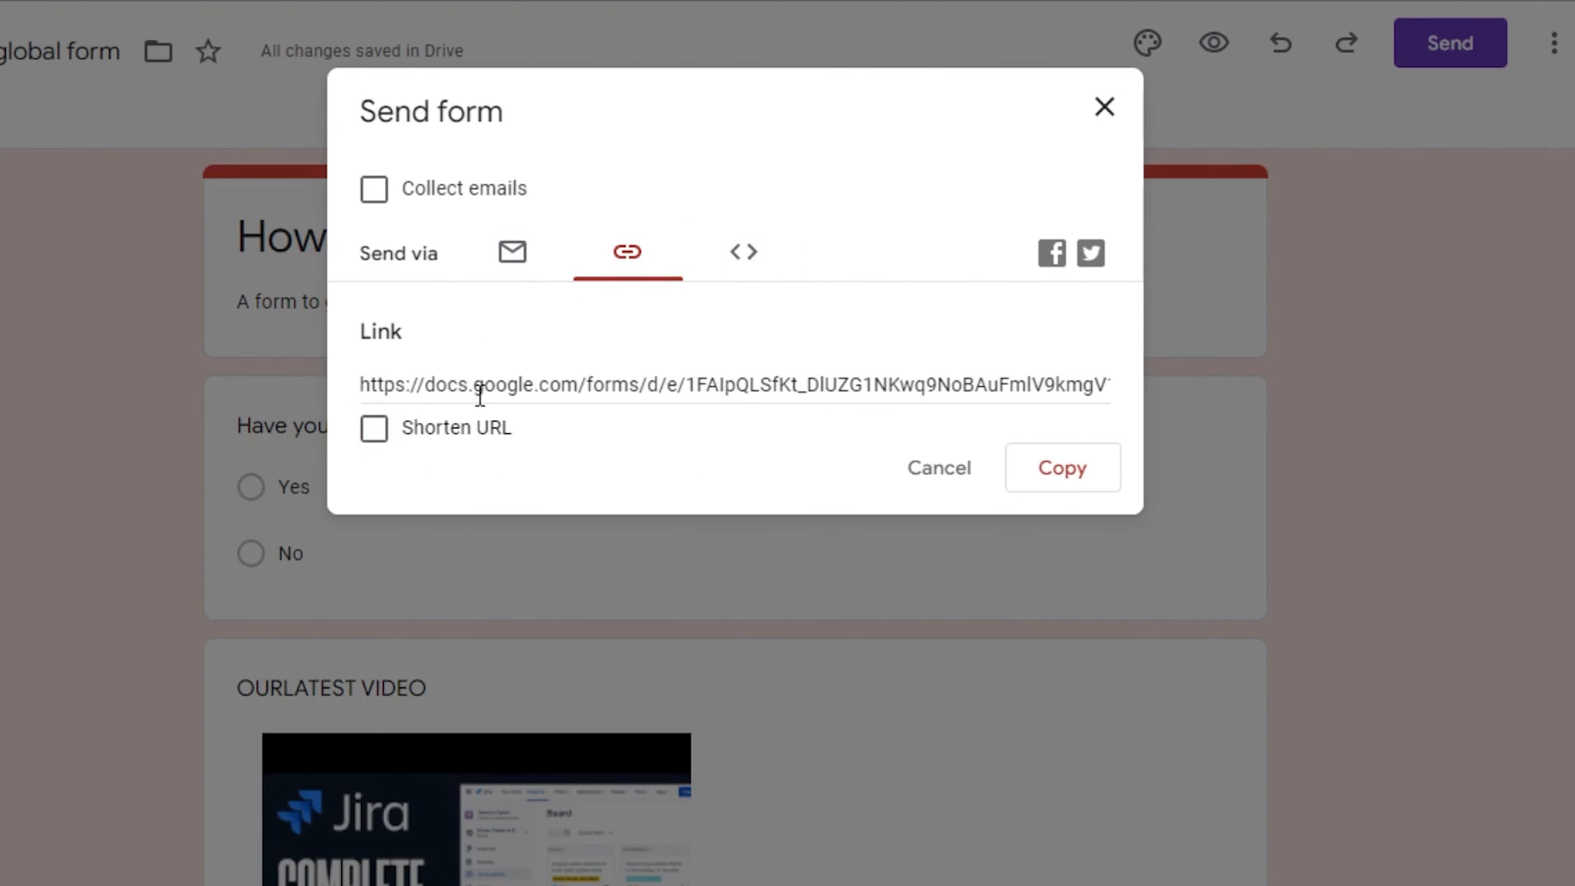
{"action": "left_click", "coordinate": [386, 433]}
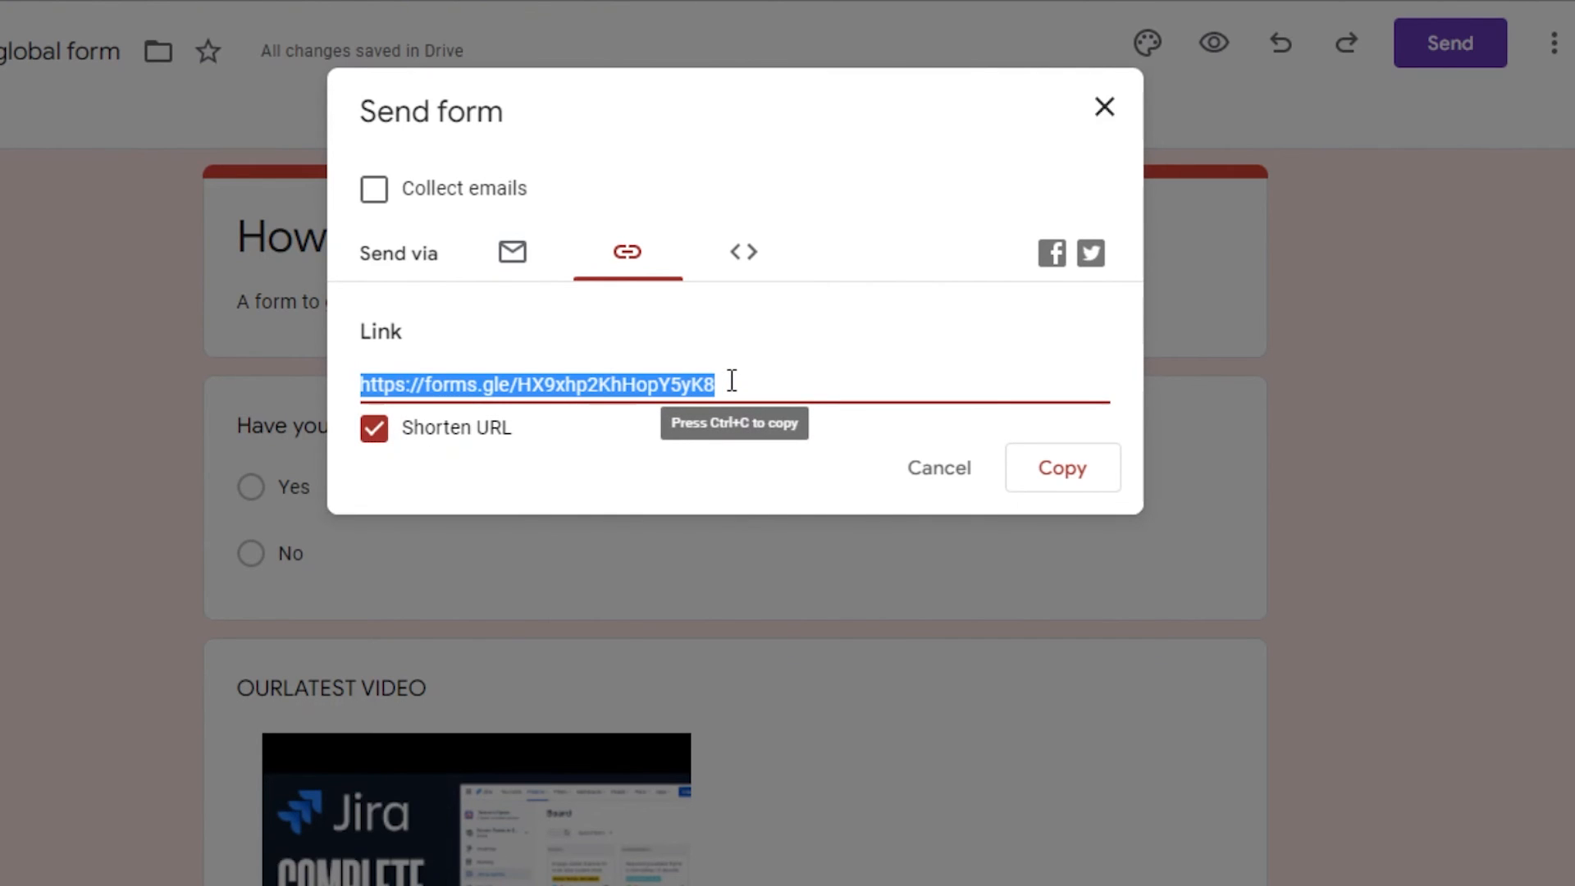
{"action": "left_click_drag", "start_coordinate": [711, 381], "coordinate": [453, 388]}
{"action": "left_click", "coordinate": [1066, 466]}
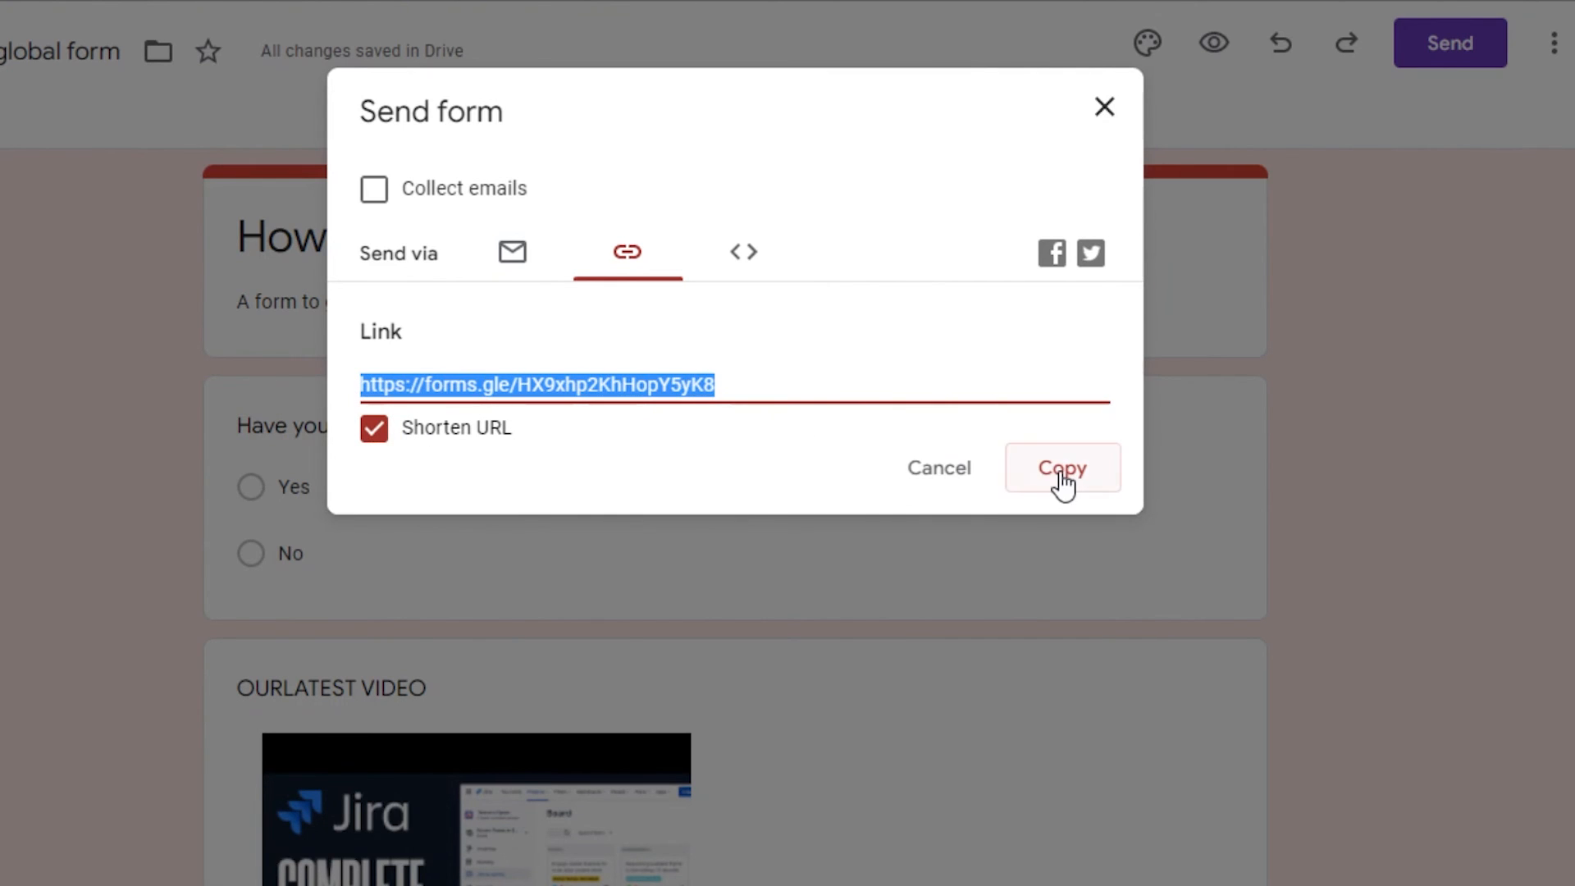
- Choose email as the sending method and enter a placeholder recipient for the form invitation
{"action": "left_click", "coordinate": [492, 271]}
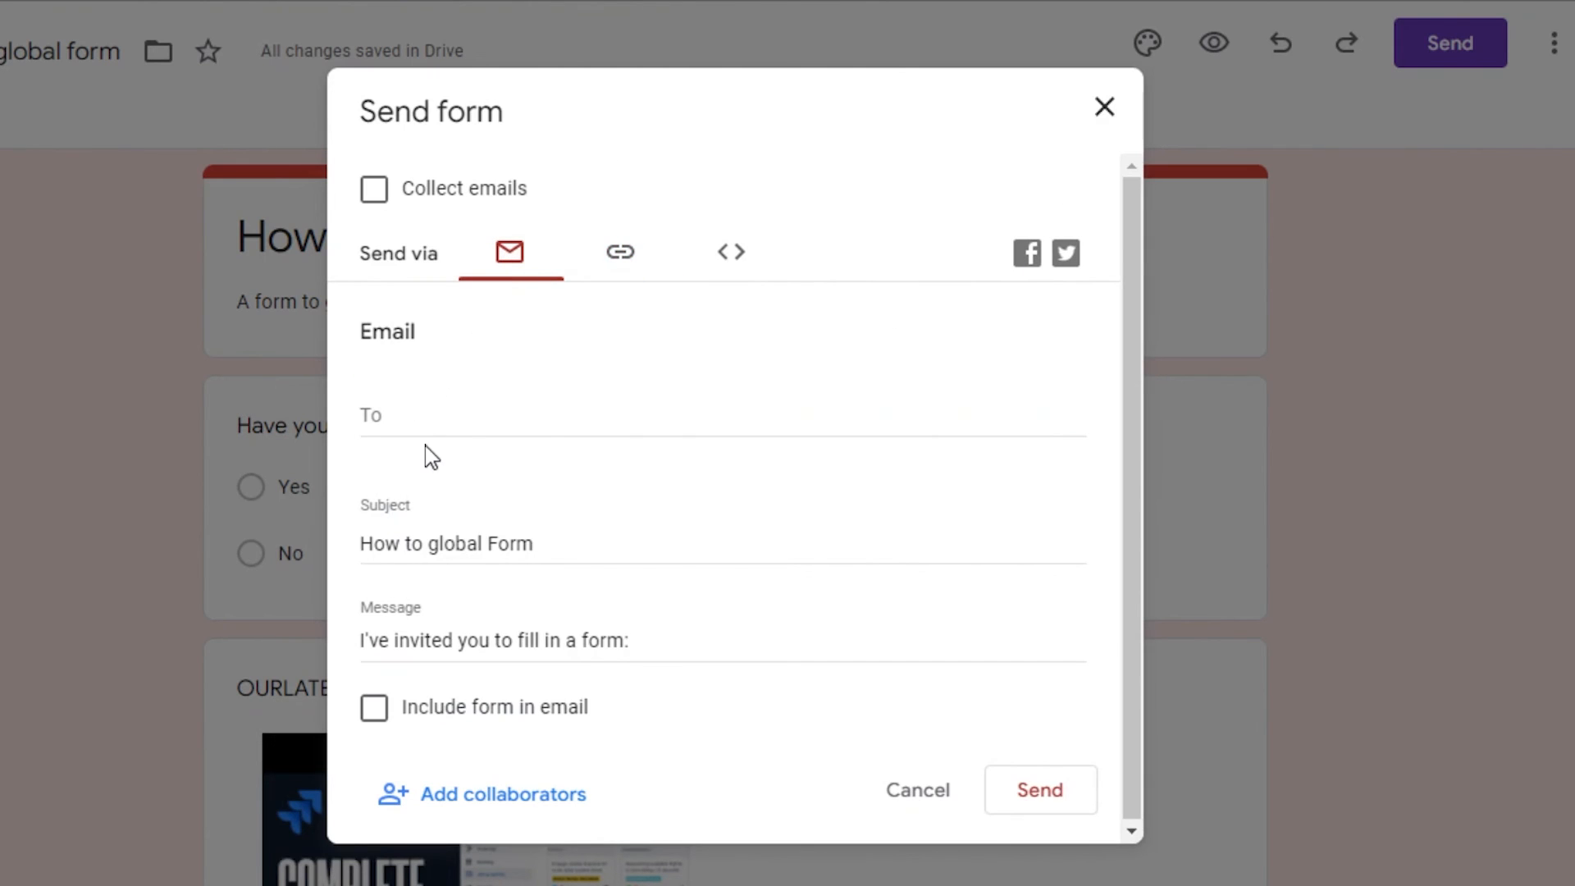
{"action": "left_click", "coordinate": [426, 411]}
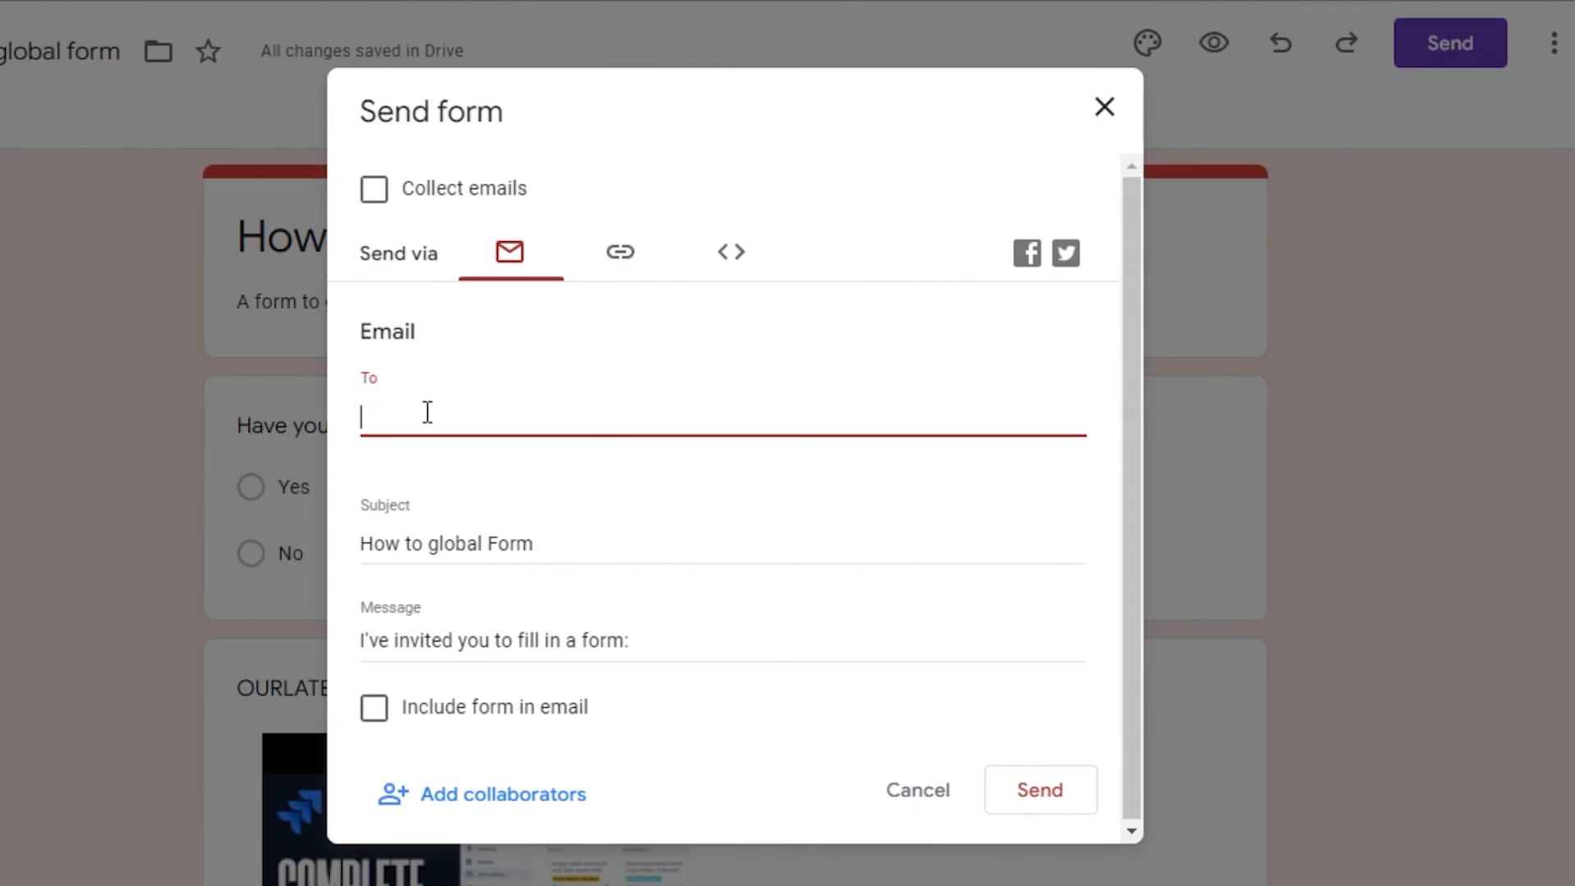
{"action": "type", "text": "djfhefewerjewhrh"}
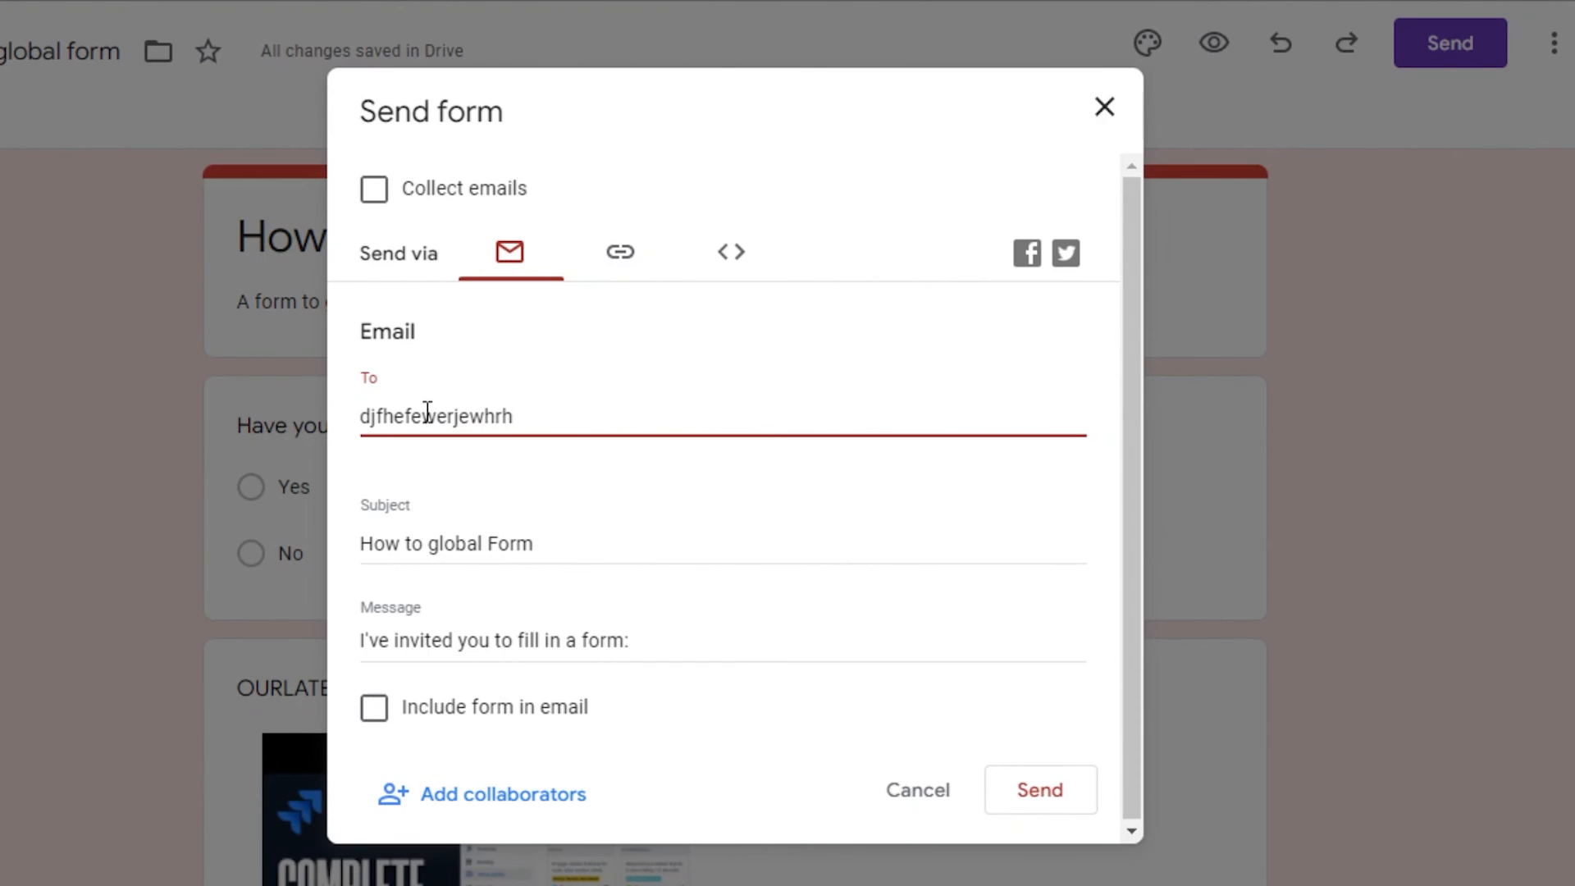
- Clear the placeholder recipient from the email invitation and cancel sending the form
{"action": "key", "text": "BackSpace"}
{"action": "key", "text": "BackSpace"}
{"action": "key", "text": "BackSpace"}
{"action": "key", "text": "BackSpace"}
{"action": "key", "text": "BackSpace"}
{"action": "key", "text": "BackSpace"}
{"action": "key", "text": "BackSpace"}
{"action": "key", "text": "BackSpace"}
{"action": "key", "text": "BackSpace"}
{"action": "key", "text": "BackSpace"}
{"action": "key", "text": "BackSpace"}
{"action": "key", "text": "BackSpace"}
{"action": "key", "text": "BackSpace"}
{"action": "key", "text": "BackSpace"}
{"action": "key", "text": "BackSpace"}
{"action": "key", "text": "BackSpace"}
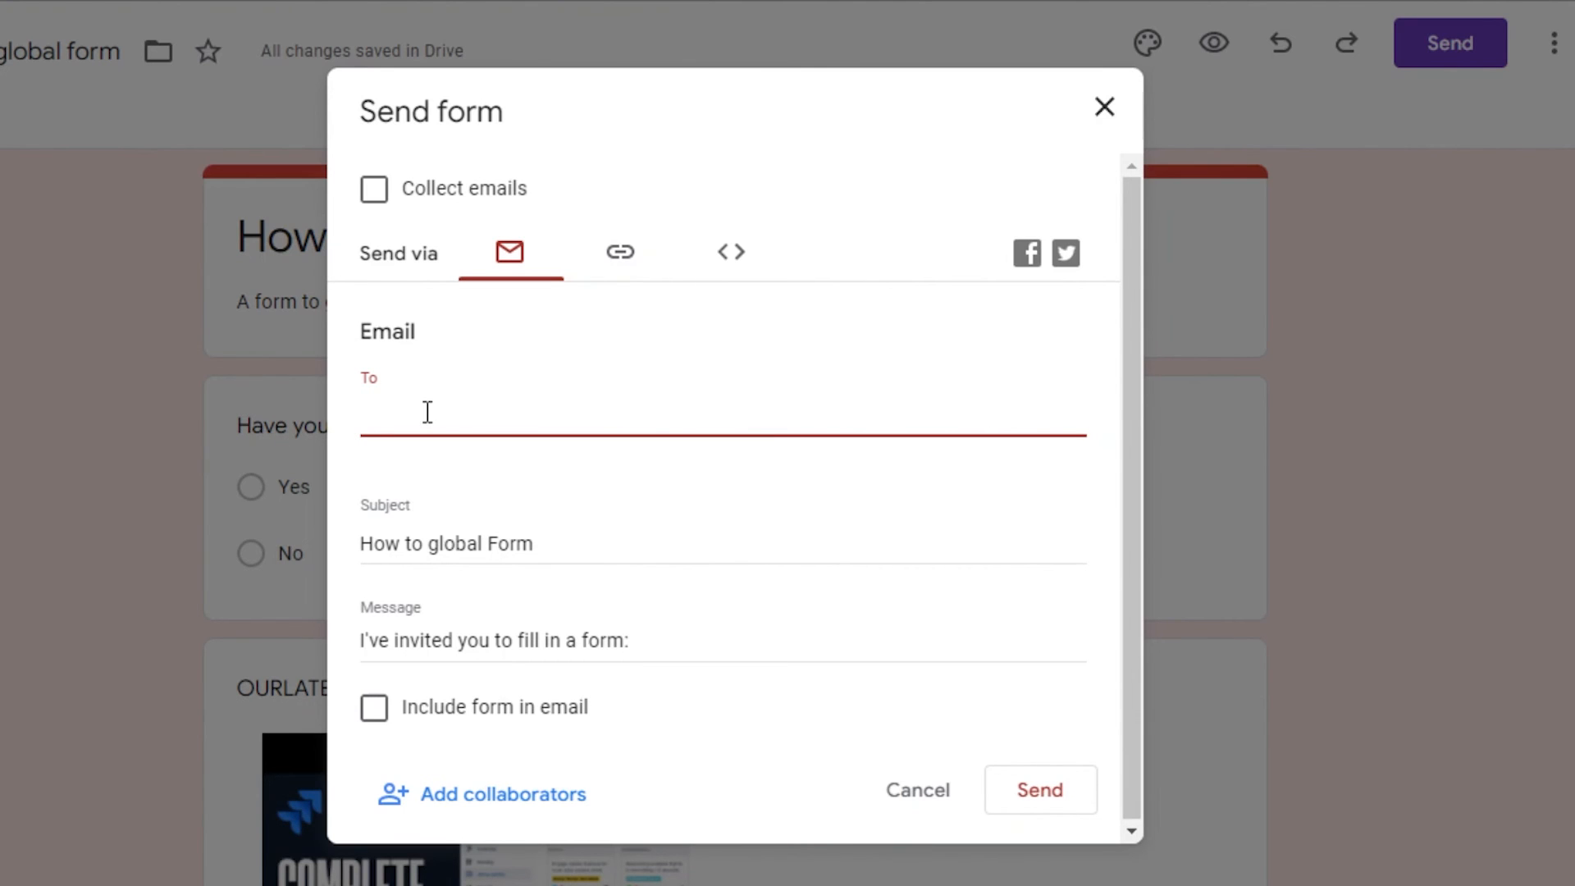
{"action": "left_click", "coordinate": [916, 791]}
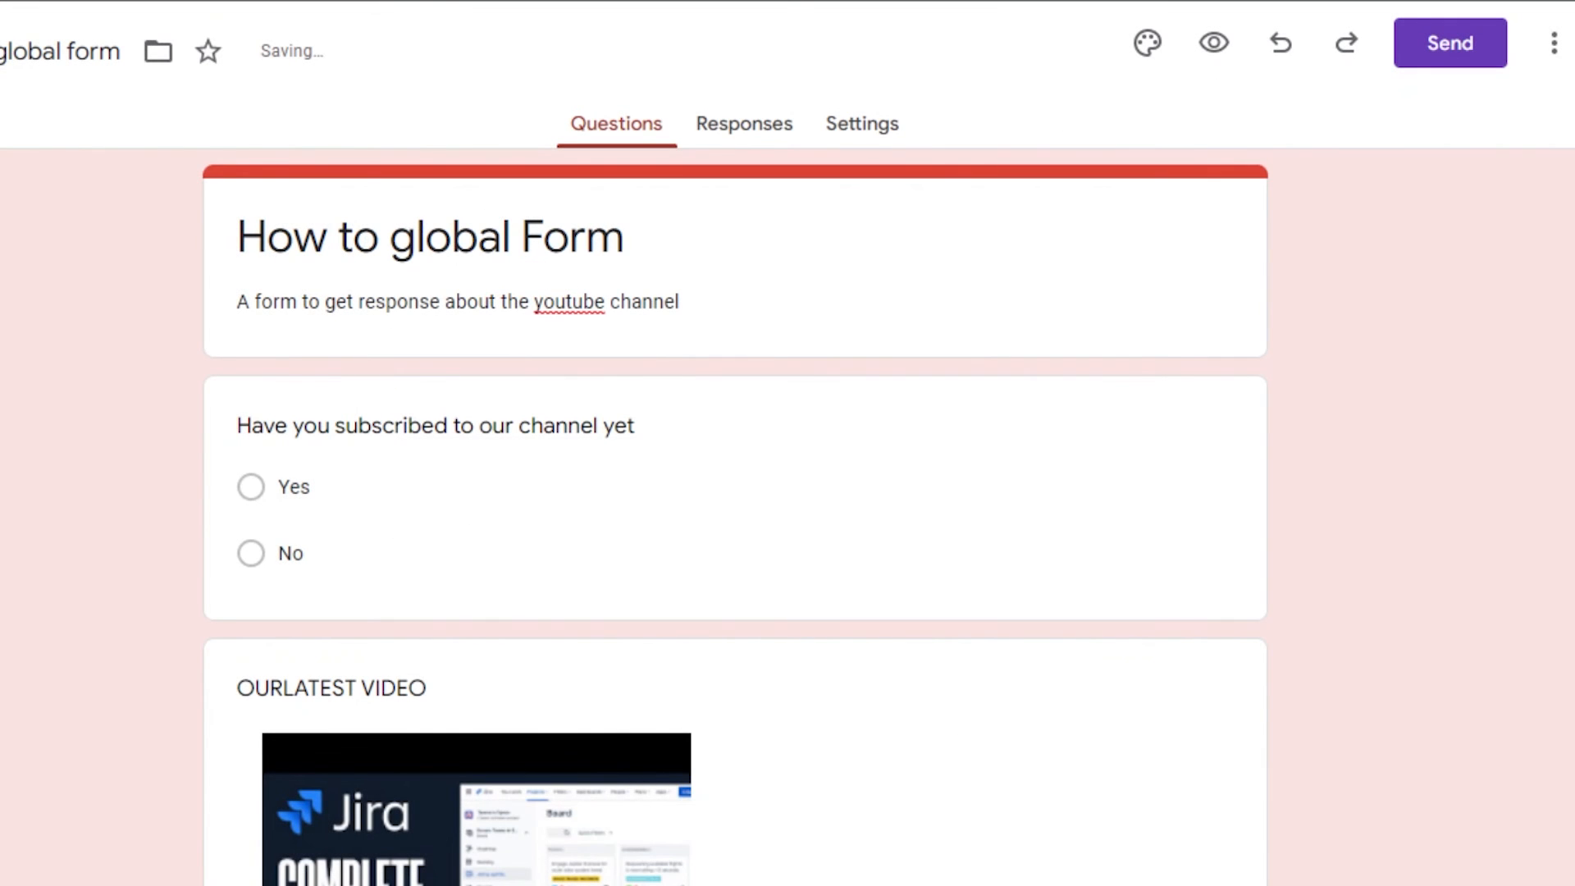
- Look over the form's questions and video, and view the theme options and the list of additional form actions
{"action": "scroll", "coordinate": [736, 516], "scroll_direction": "down", "scroll_amount": 14}
{"action": "scroll", "coordinate": [736, 517], "scroll_direction": "up", "scroll_amount": 10}
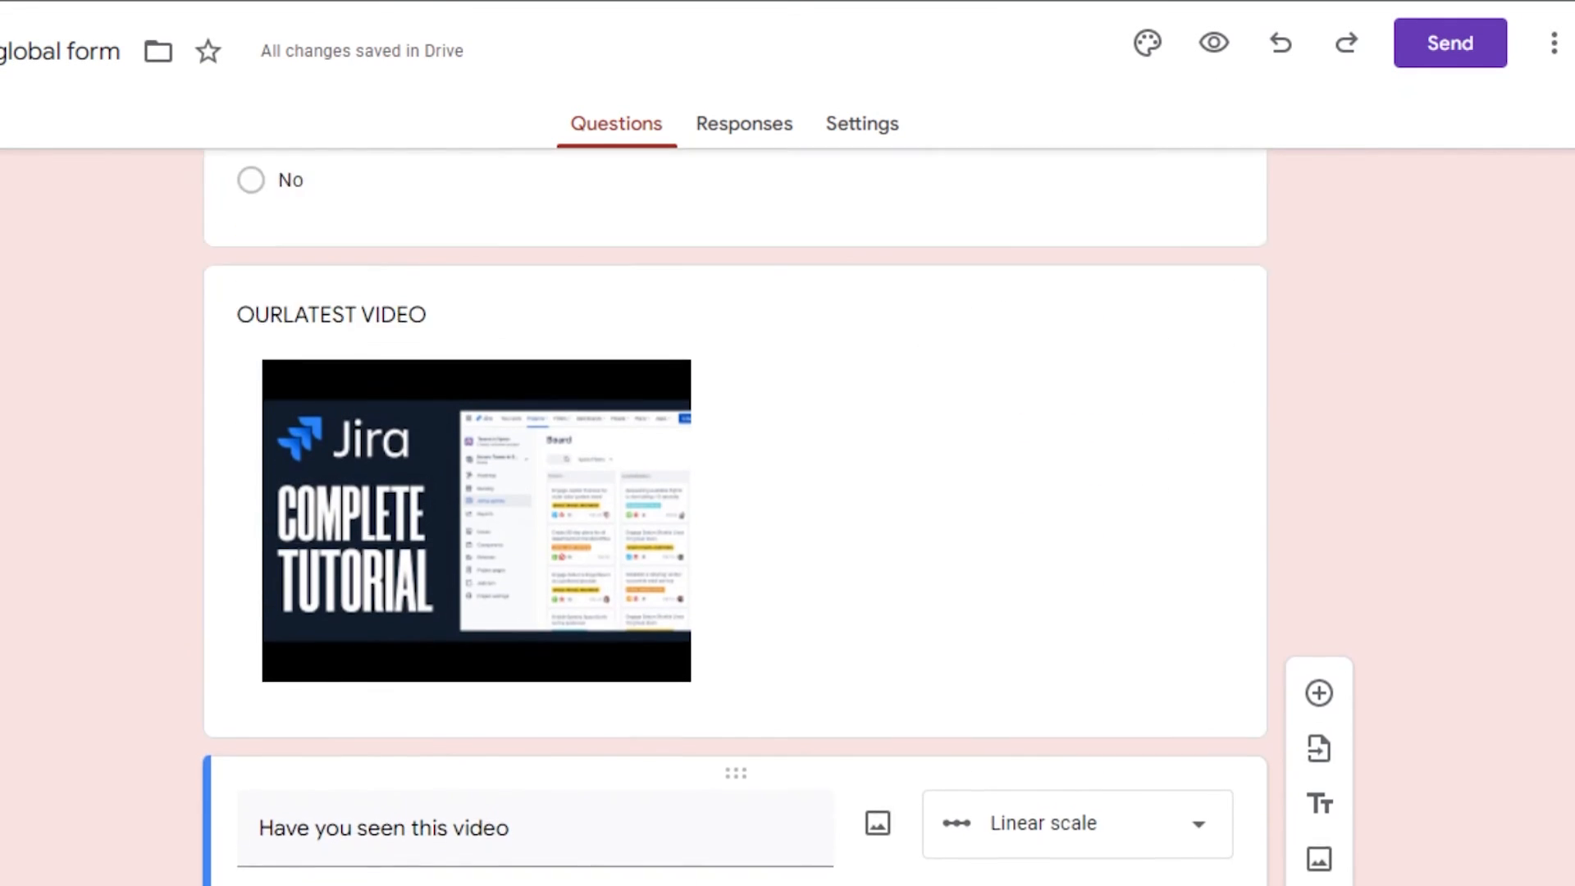
{"action": "scroll", "coordinate": [735, 516], "scroll_direction": "up", "scroll_amount": 3}
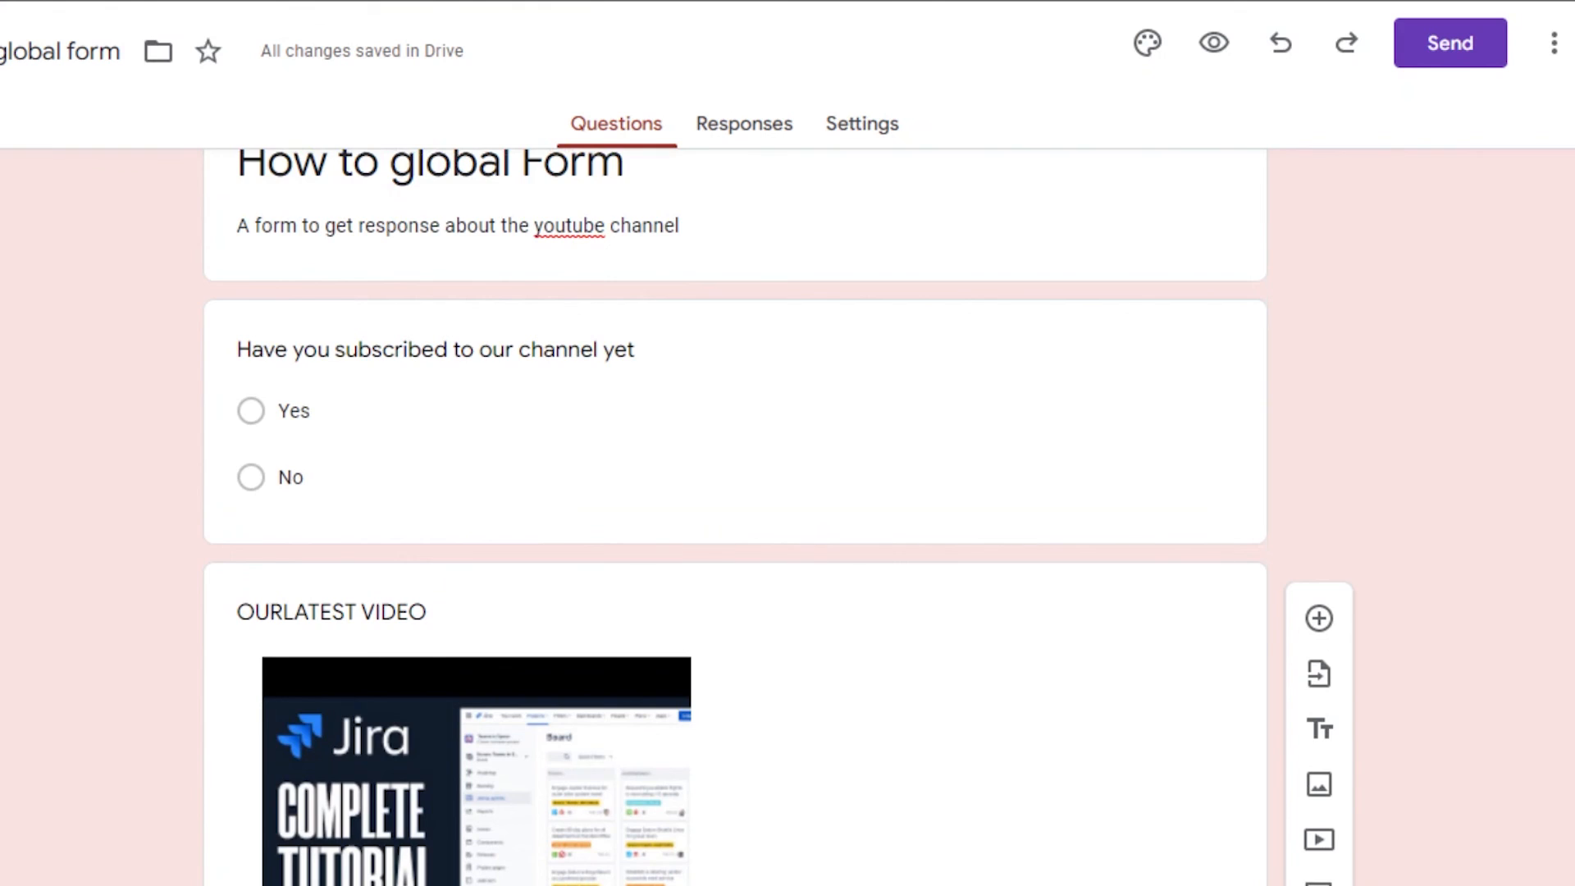
{"action": "scroll", "coordinate": [418, 851], "scroll_direction": "down", "scroll_amount": 15}
{"action": "scroll", "coordinate": [418, 852], "scroll_direction": "up", "scroll_amount": 8}
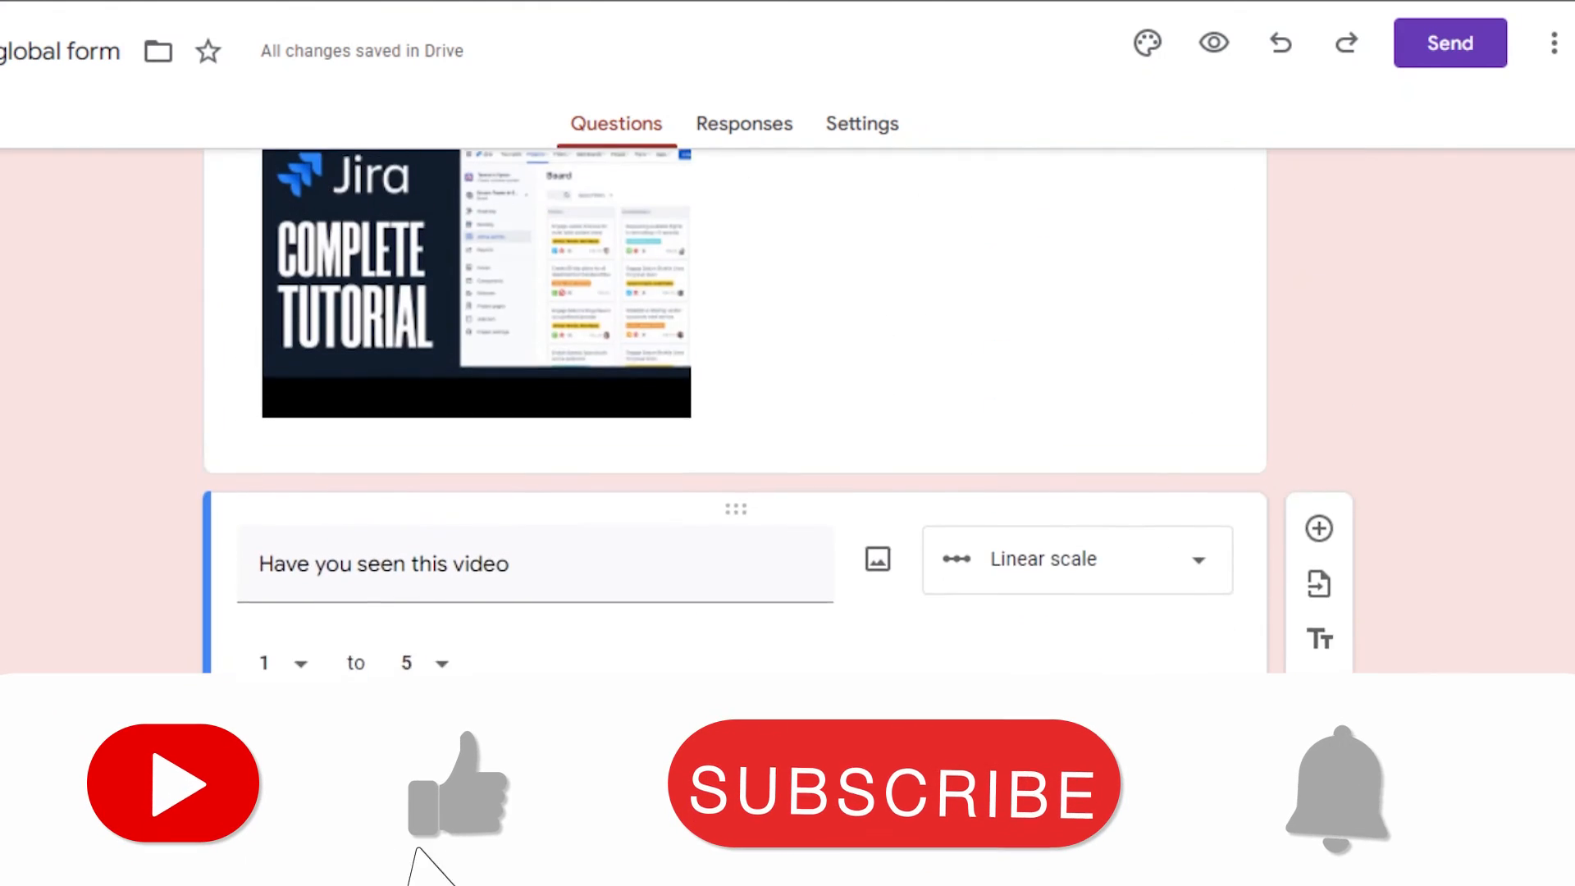
{"action": "scroll", "coordinate": [738, 410], "scroll_direction": "up", "scroll_amount": 5}
{"action": "left_click", "coordinate": [1147, 43]}
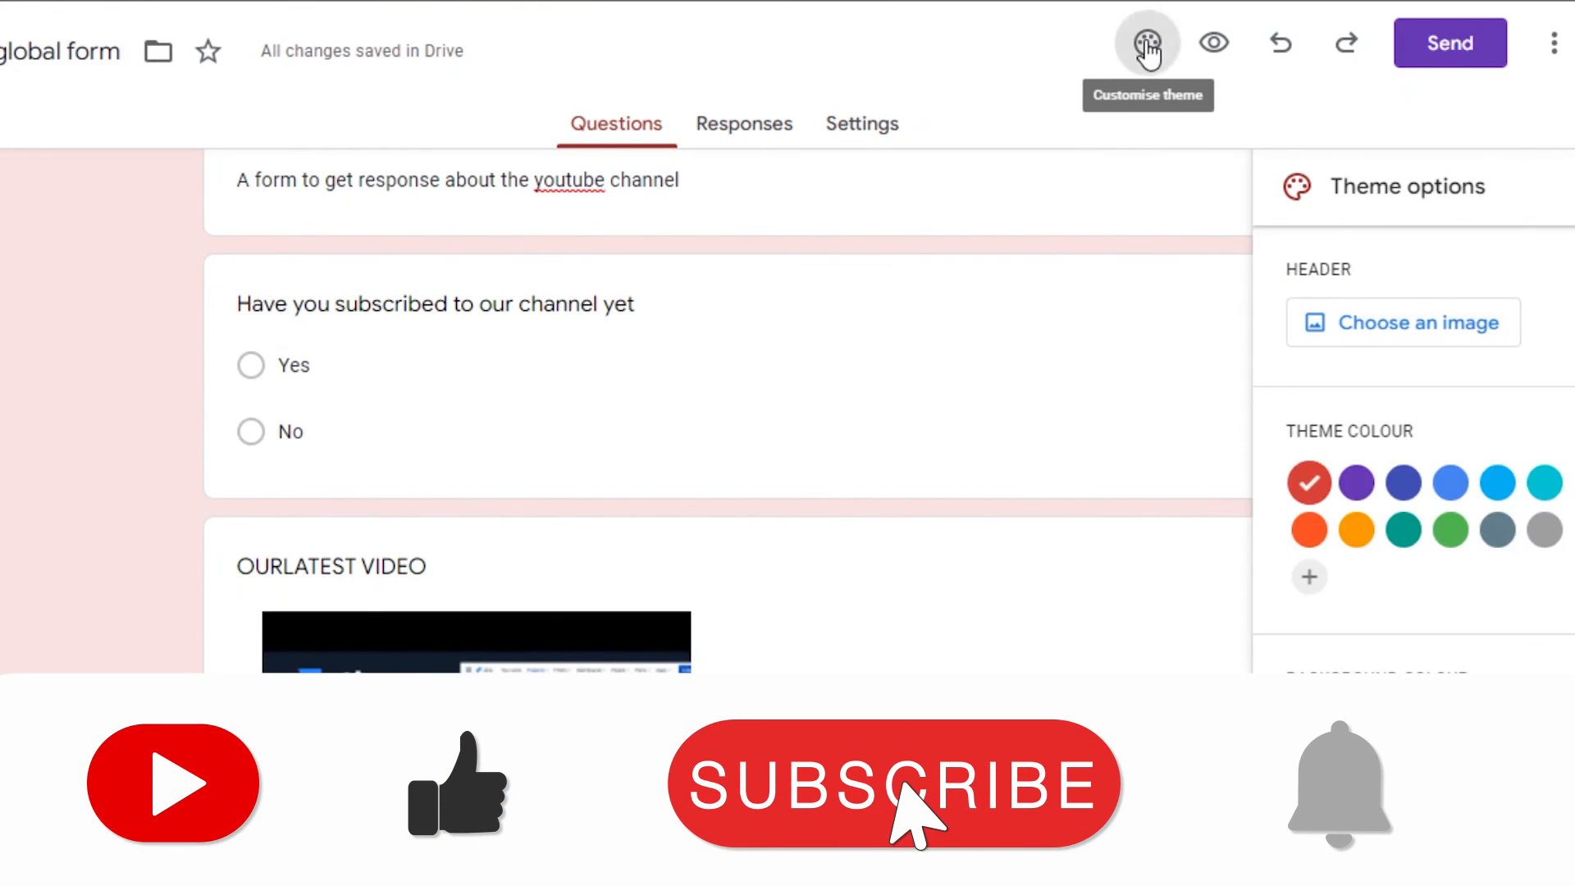
{"action": "left_click", "coordinate": [1147, 43]}
{"action": "left_click", "coordinate": [1553, 43]}
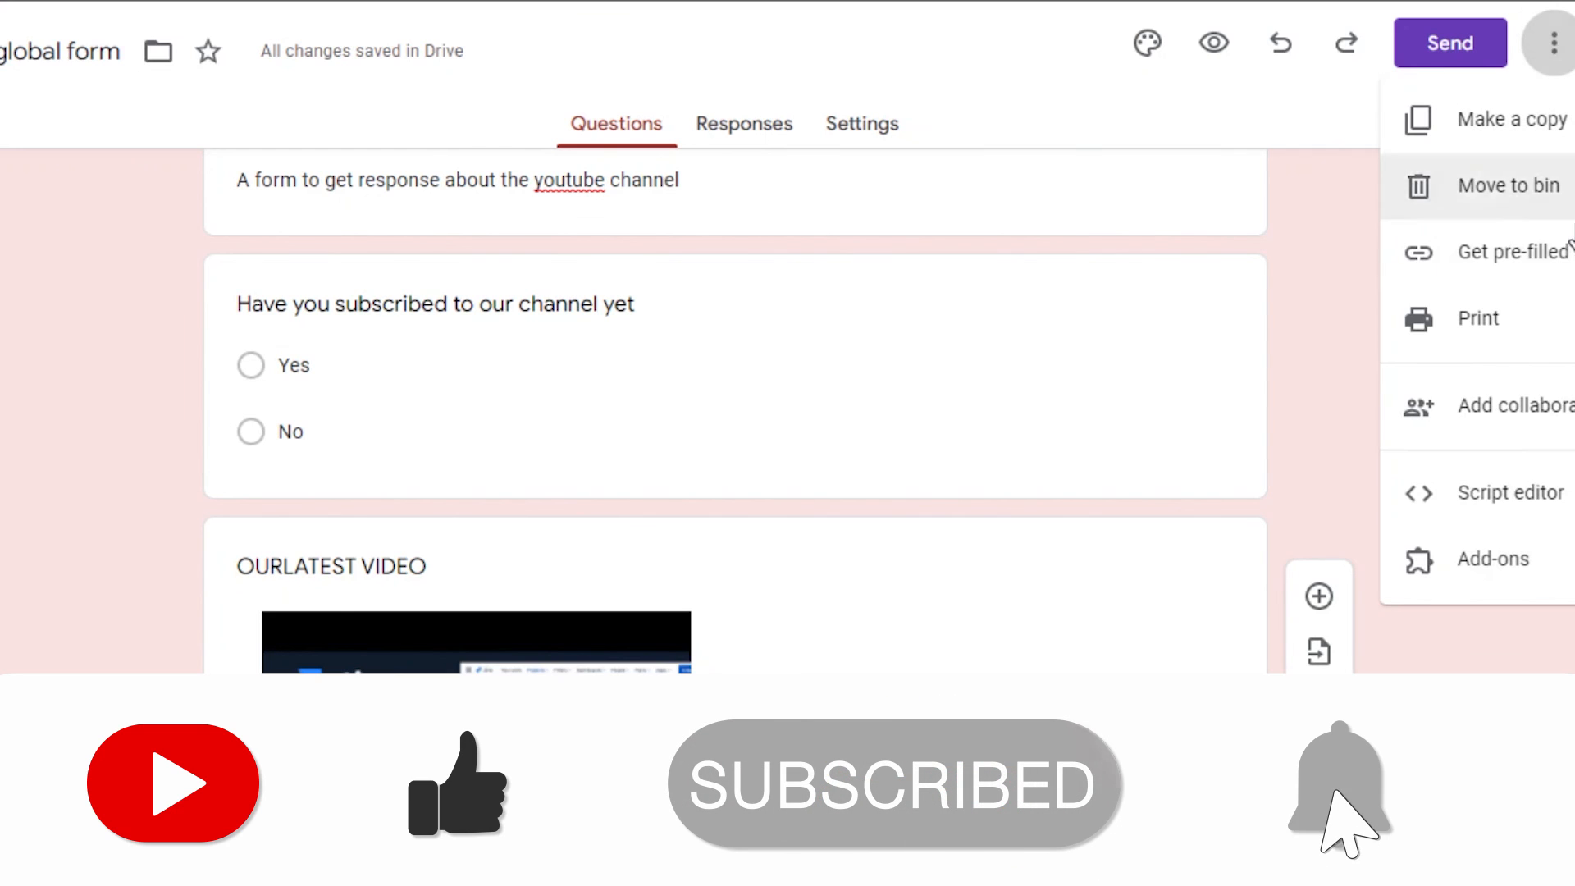